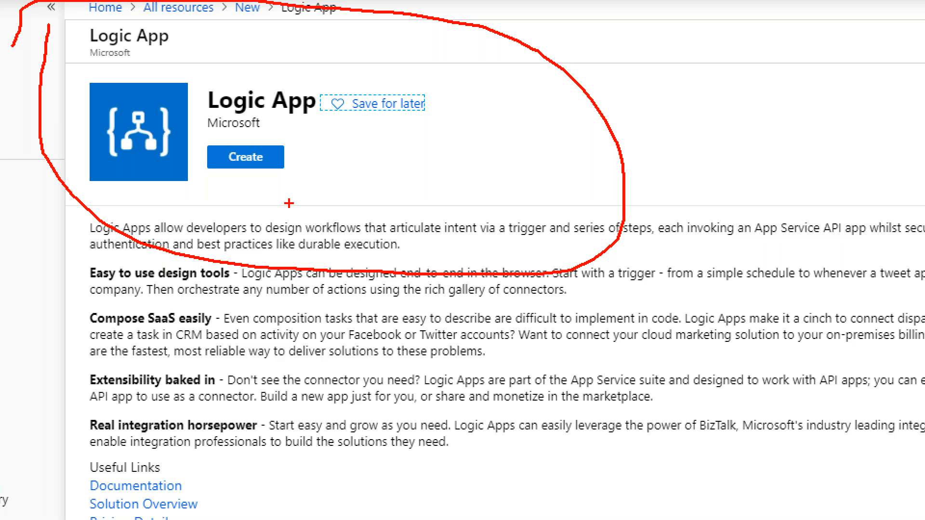
left_click_drag(76, 242, 419, 237)
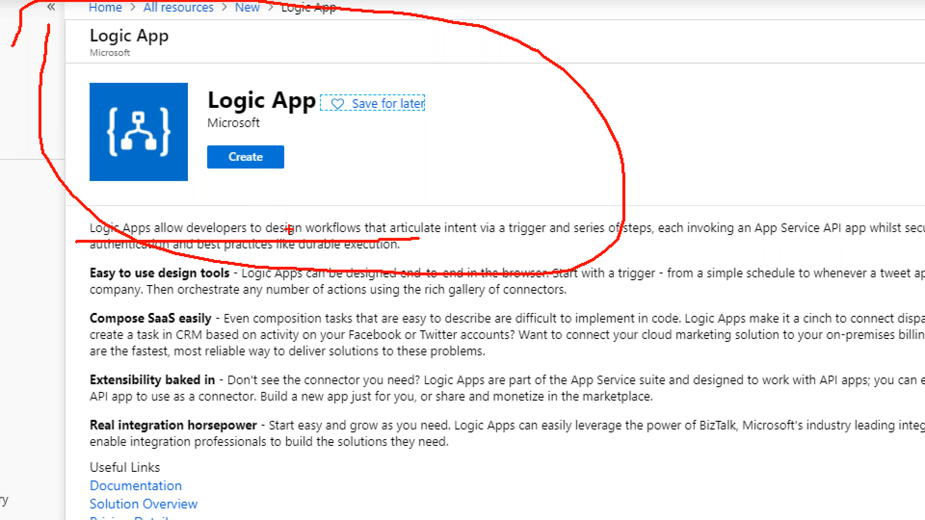
key("Escape")
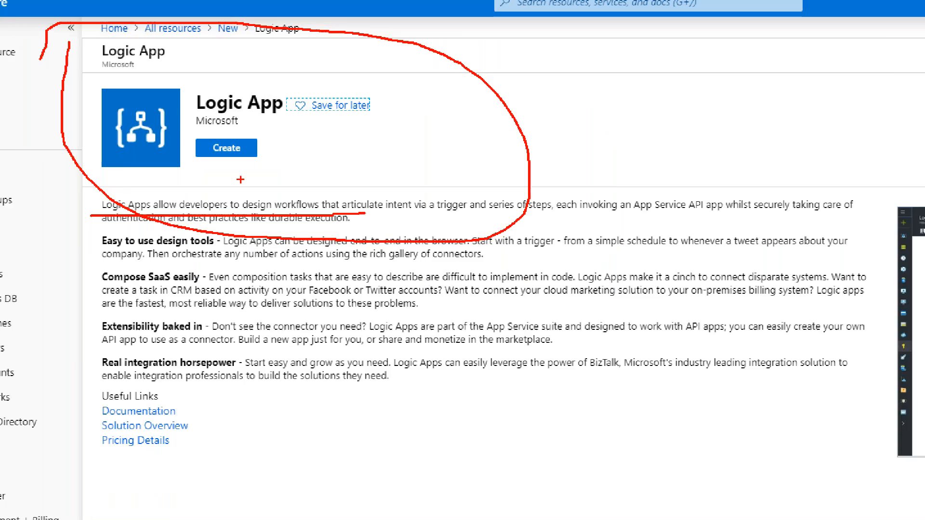
- Start creating a Logic App and name it DemoLogicApp2
left_click(213, 137)
left_click(192, 116)
left_click(235, 99)
left_click(205, 113)
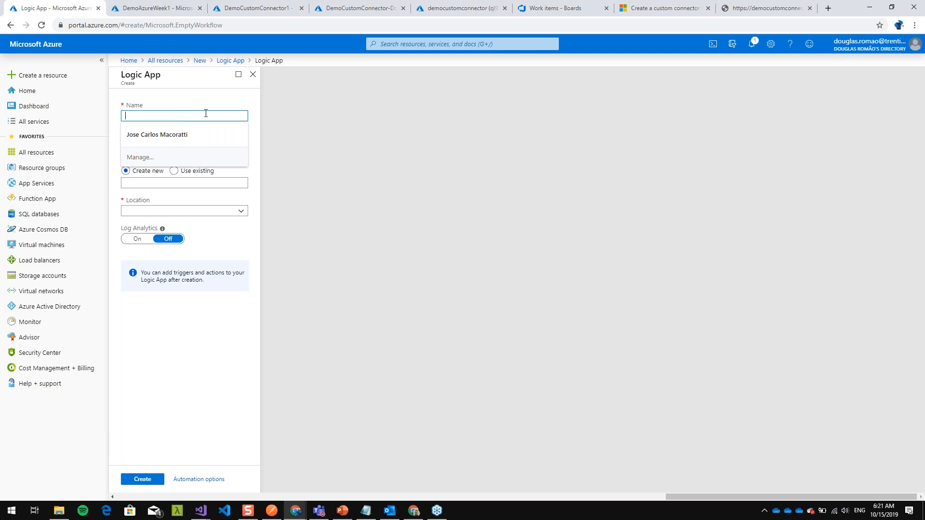
type("DemoLogicApp2")
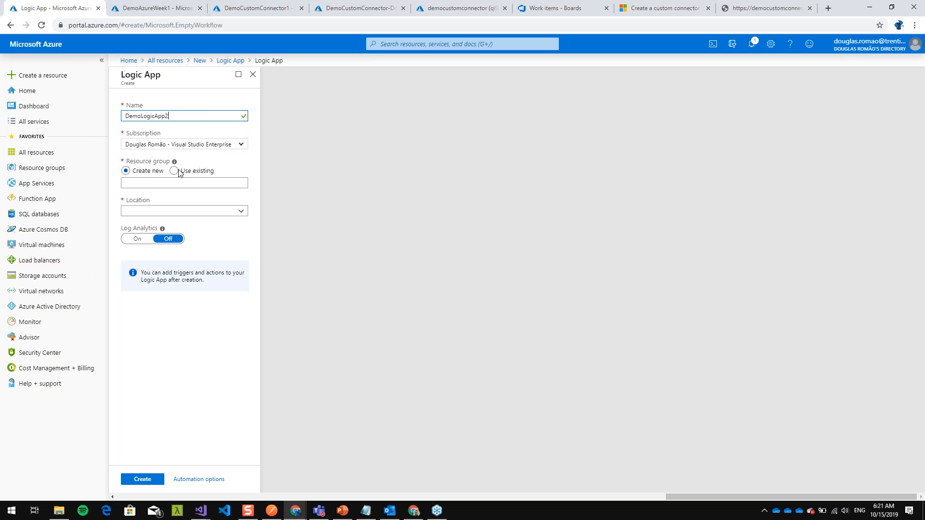
- Assign the new Logic App to the existing Demo resource group and create it
left_click(175, 171)
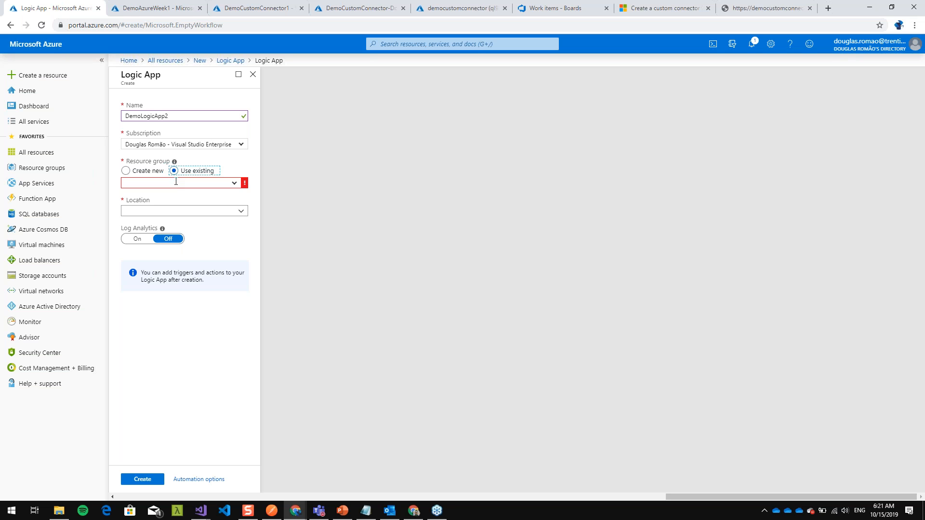
left_click(230, 184)
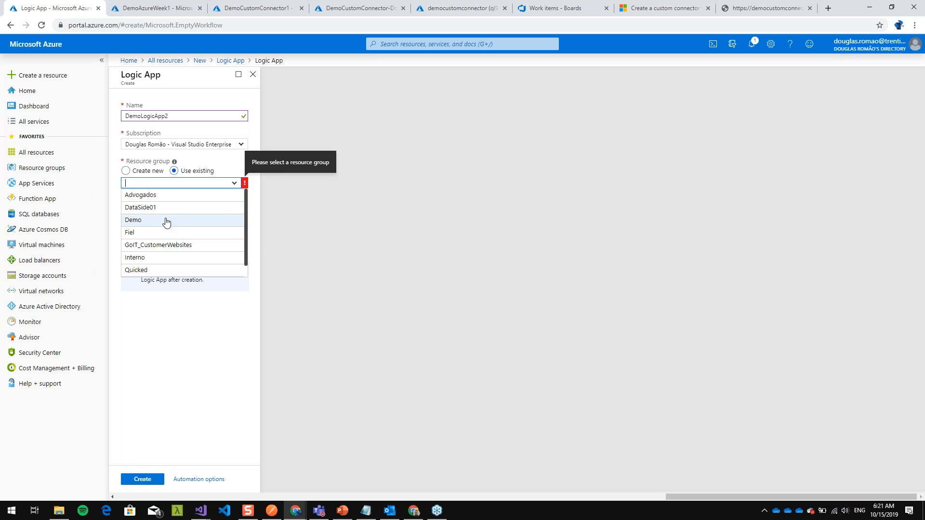
left_click(172, 221)
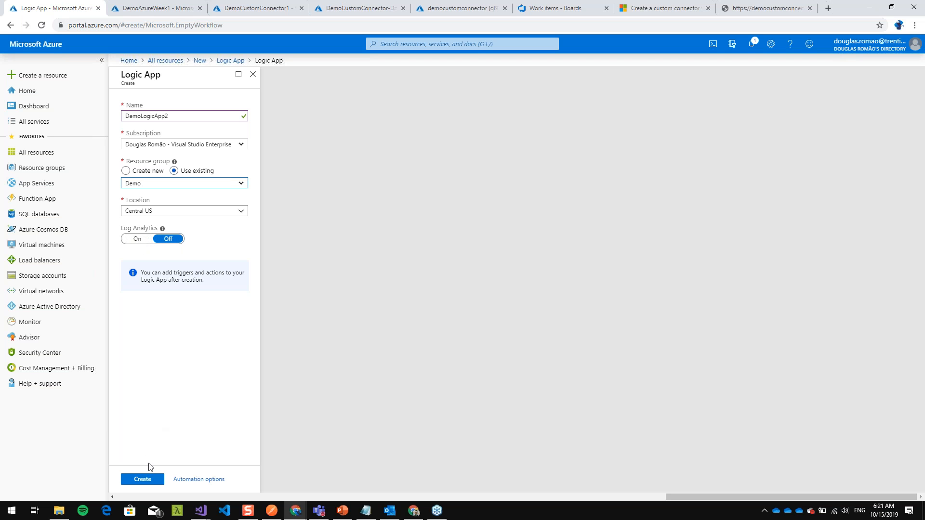
left_click(147, 480)
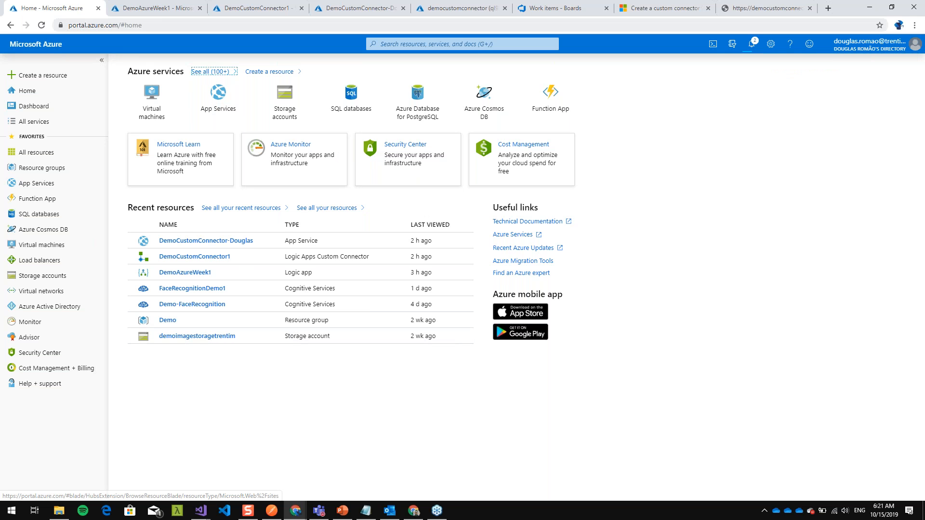
- Open the DemoAzureWeek1 logic app in the designer and examine the HTTP request trigger's URL and body schema
left_click(154, 9)
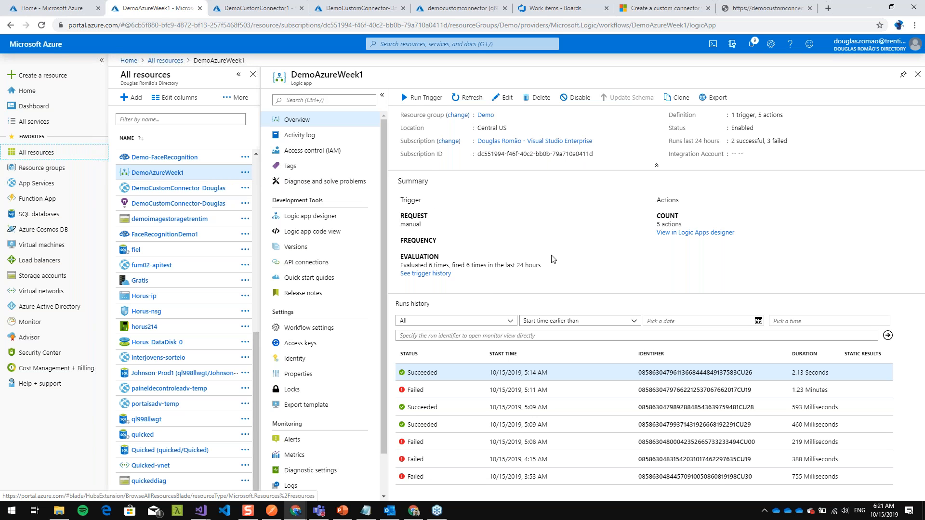
left_click_drag(291, 75, 366, 84)
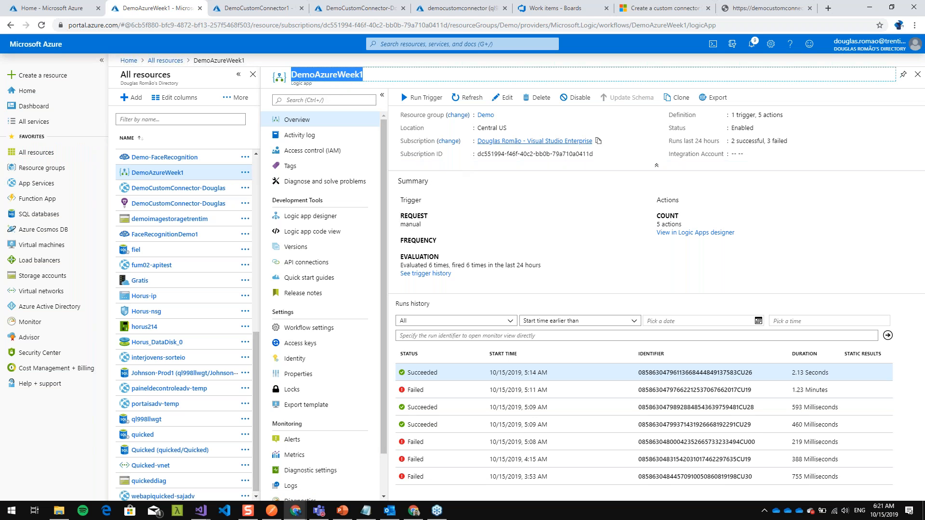
left_click(496, 100)
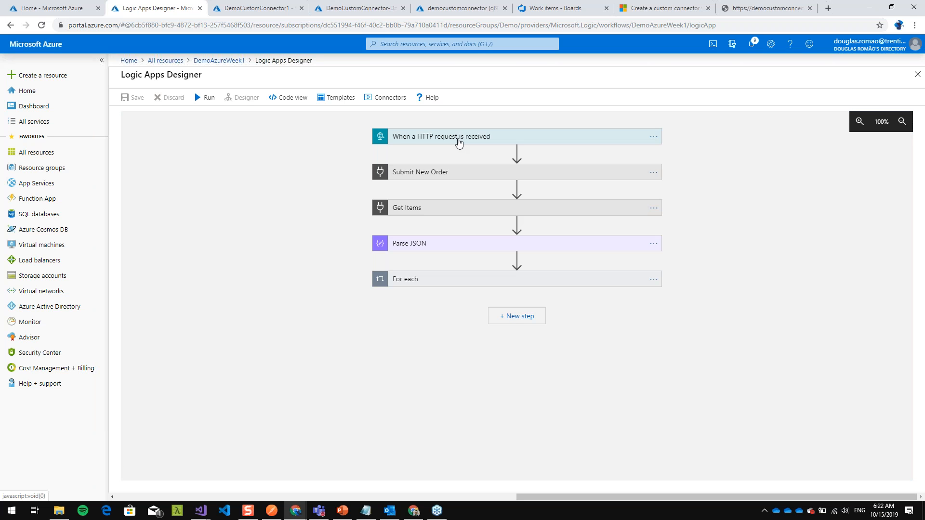
left_click(459, 141)
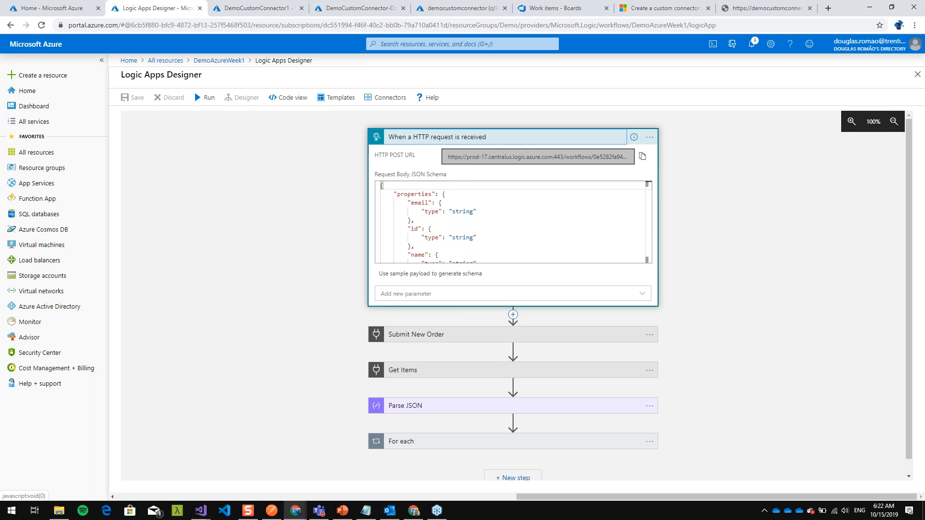
left_click(523, 141)
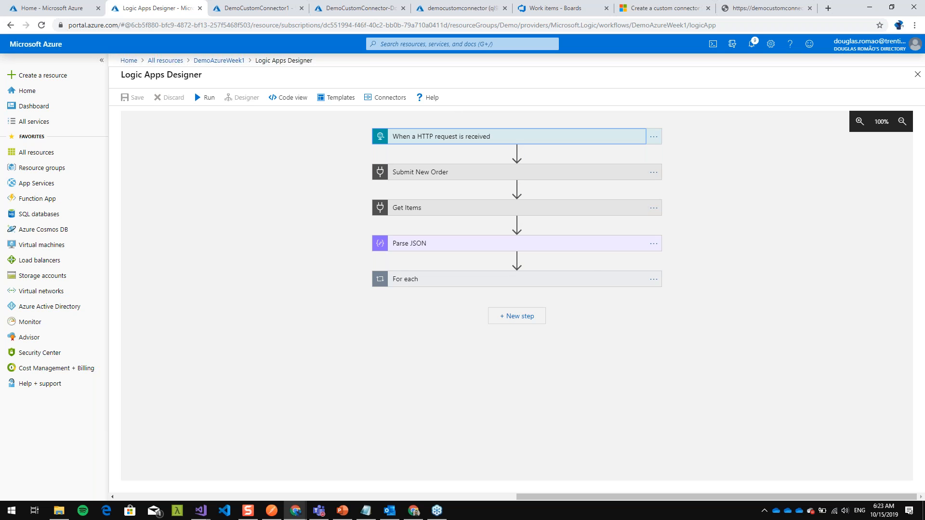
- Add an action directly after the HTTP request trigger and search its connectors for Twitter, Facebook and SQL Server
left_click(517, 152)
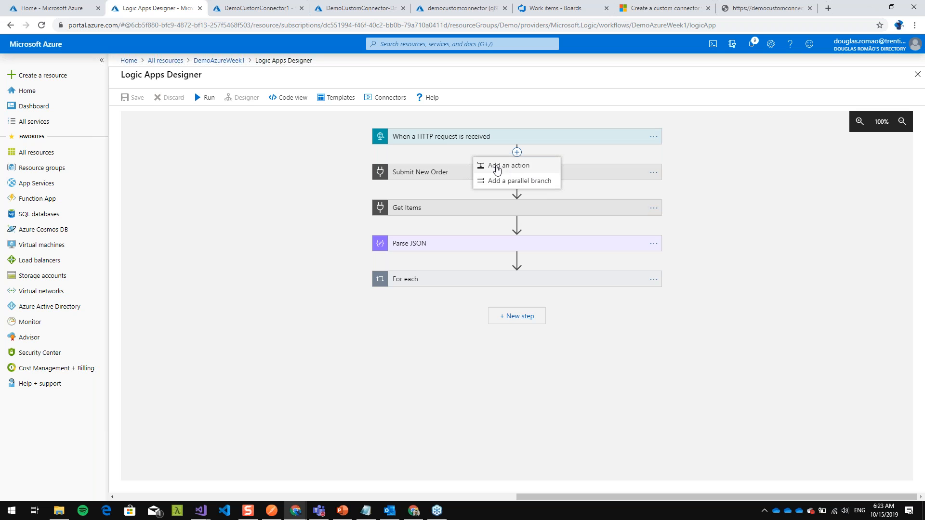
left_click(508, 168)
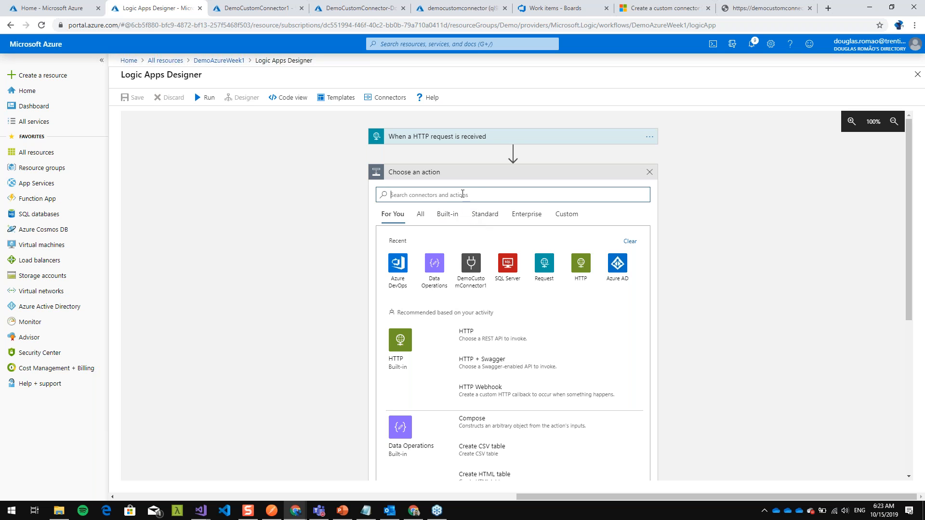
type("twit")
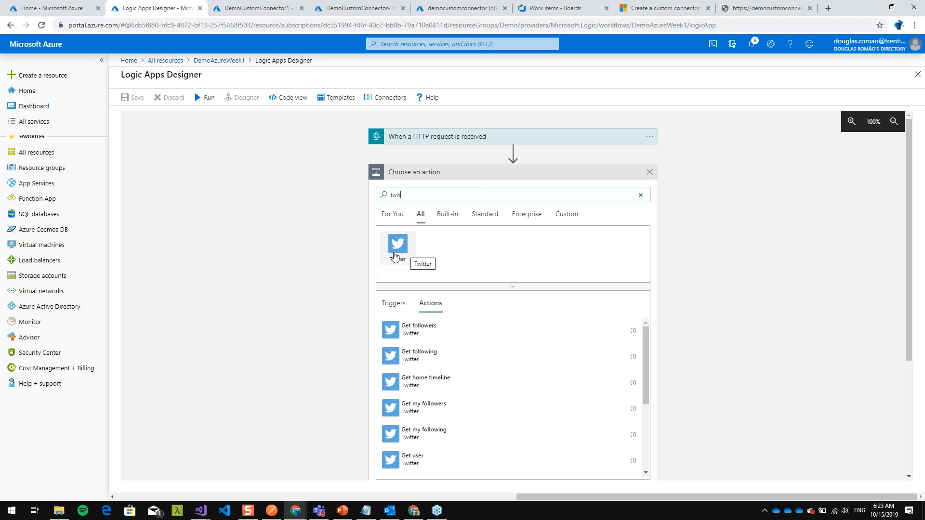
type("face")
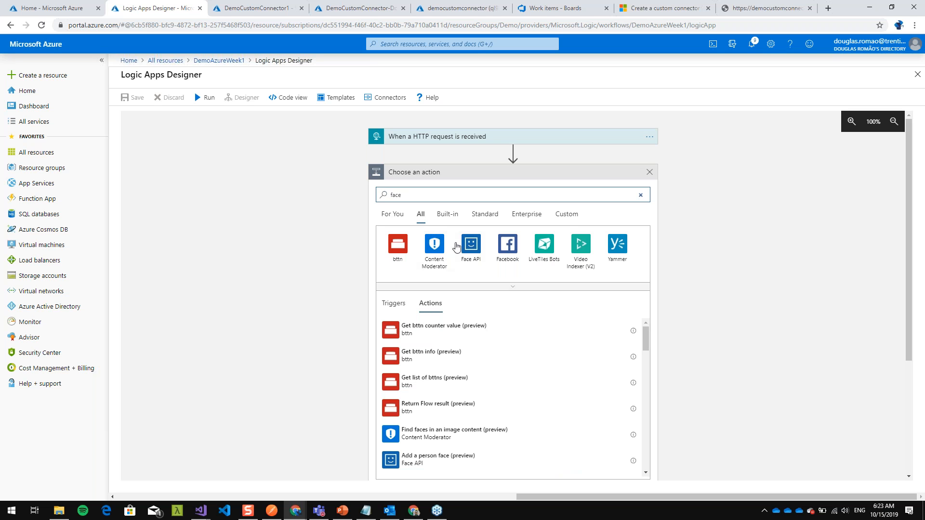
type("book")
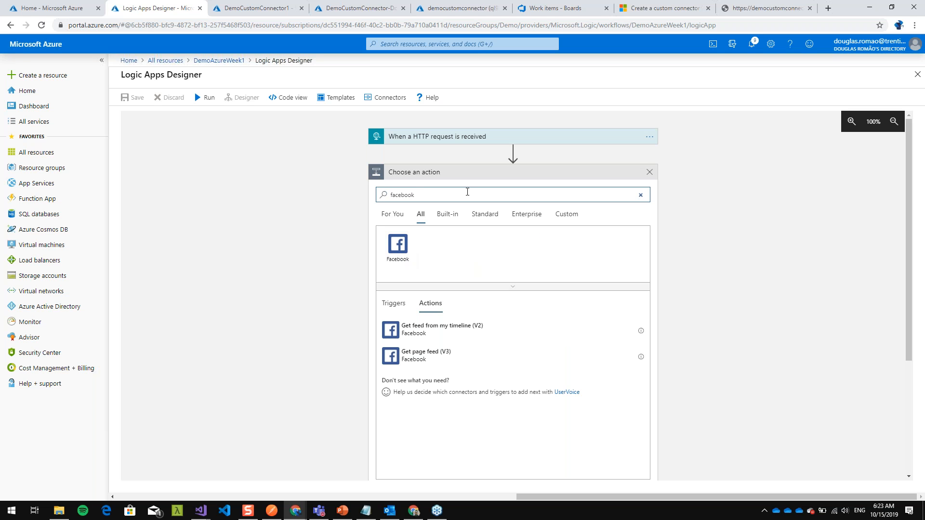
type("sql serve")
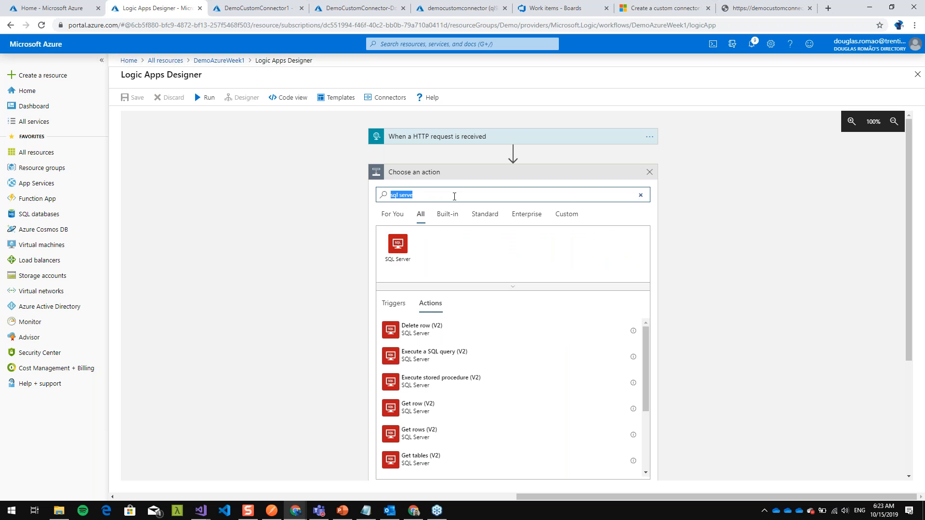
- Search the connectors for Salesforce and clear the search text
type("sales for")
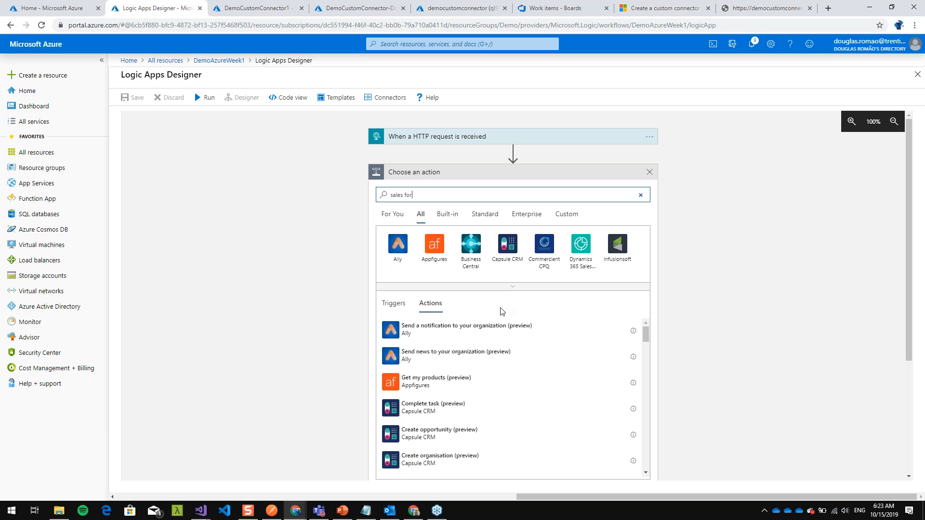
left_click(405, 195)
key("BackSpace")
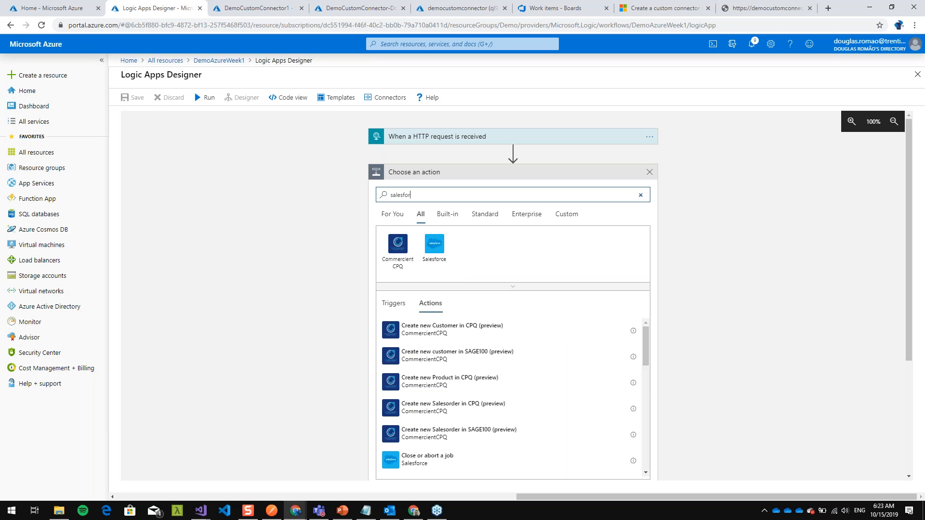
double_click(421, 195)
key("BackSpace")
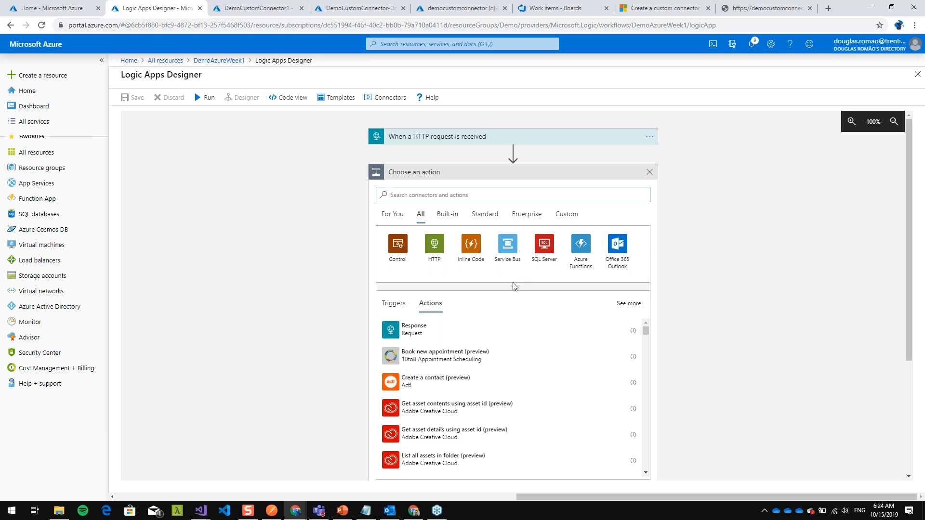
- Expand the connector gallery and browse the full range of available connectors
left_click(530, 288)
scroll(554, 264, "down", 3)
scroll(554, 265, "down", 10)
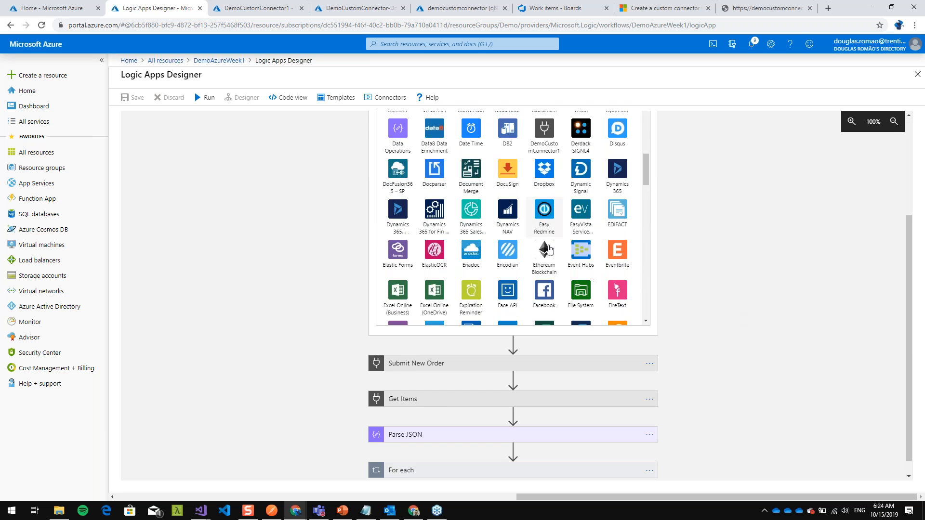
scroll(548, 249, "down", 3)
scroll(509, 266, "down", 15)
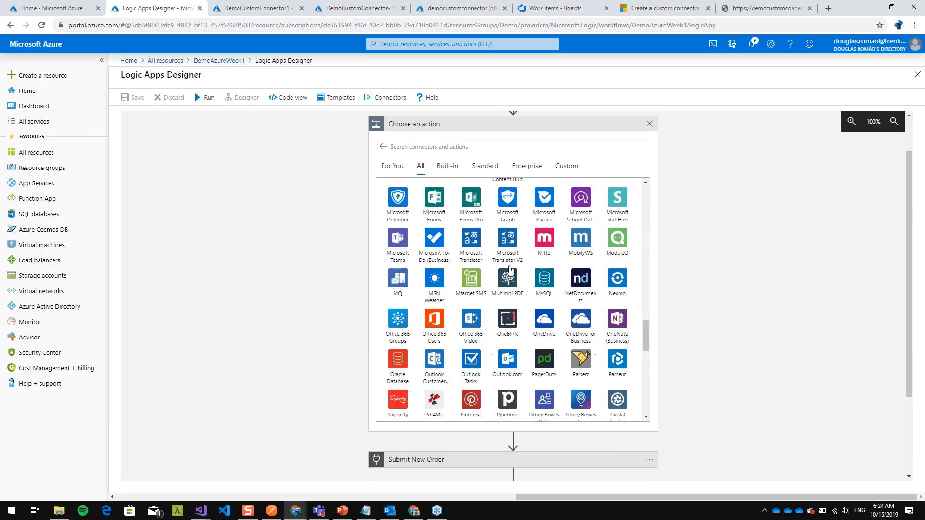
scroll(563, 355, "up", 20)
scroll(570, 331, "up", 15)
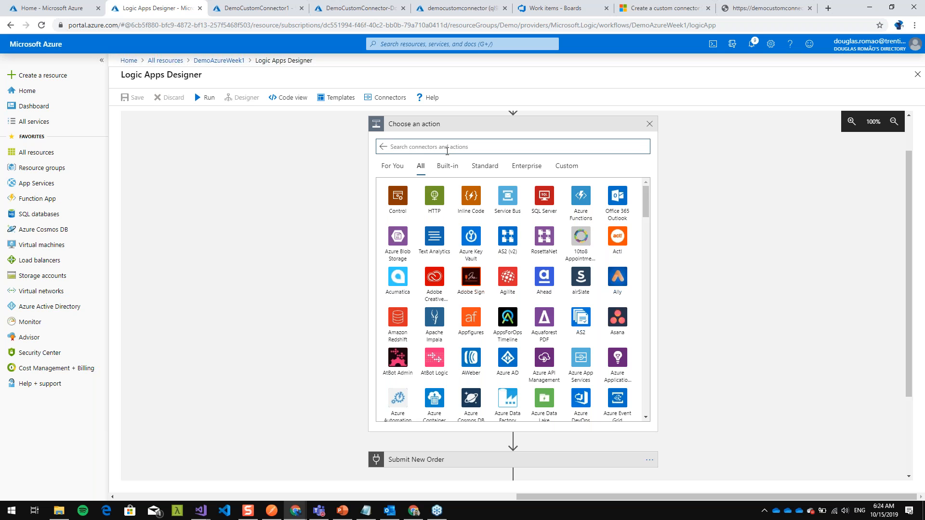
- Search the connectors for twitter, open the Twitter connector and examine its available actions
left_click(447, 151)
type("twitter")
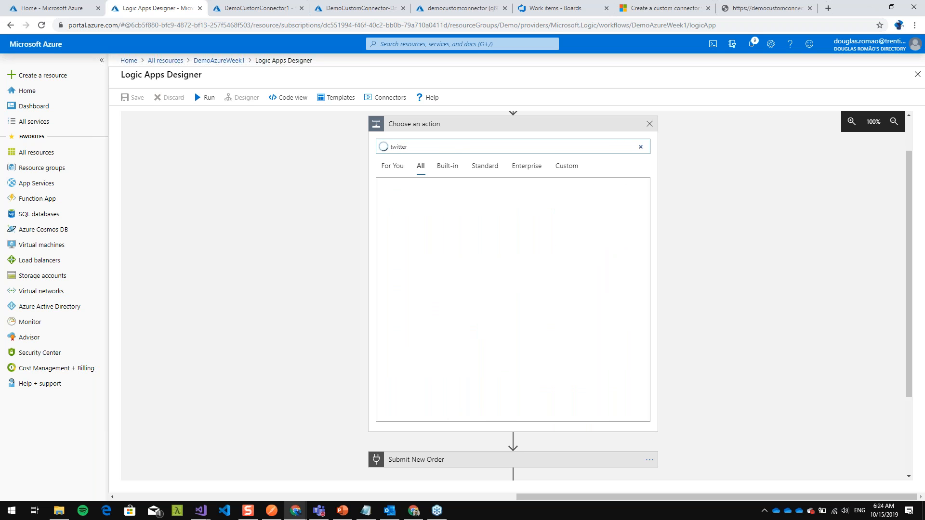
scroll(609, 258, "up", 1)
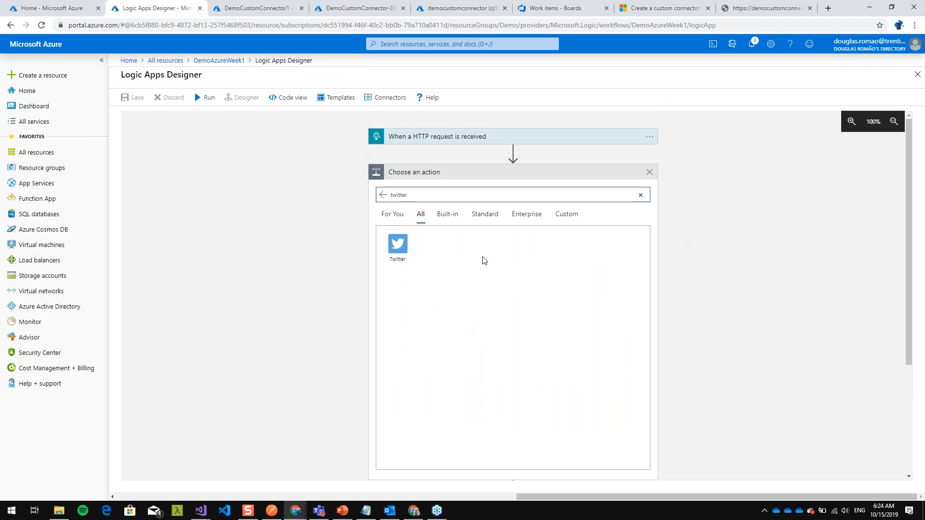
scroll(491, 359, "down", 2)
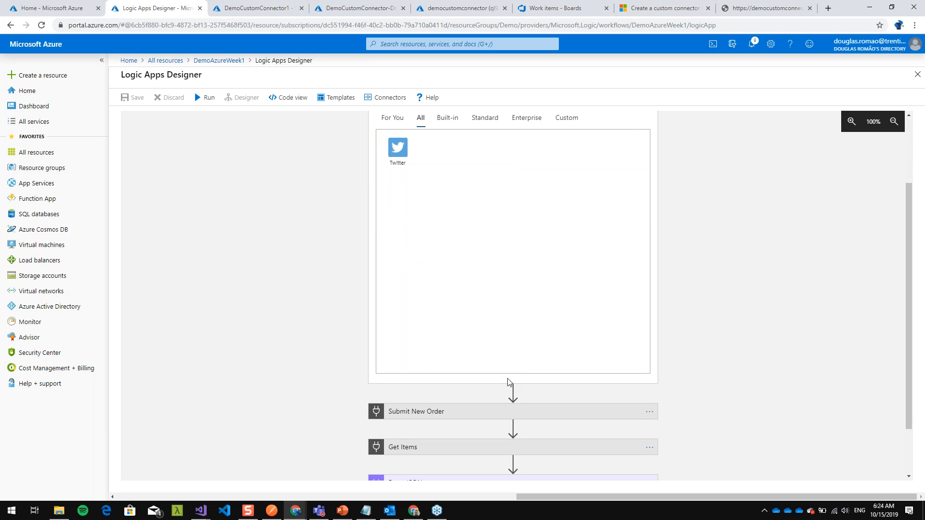
left_click(397, 158)
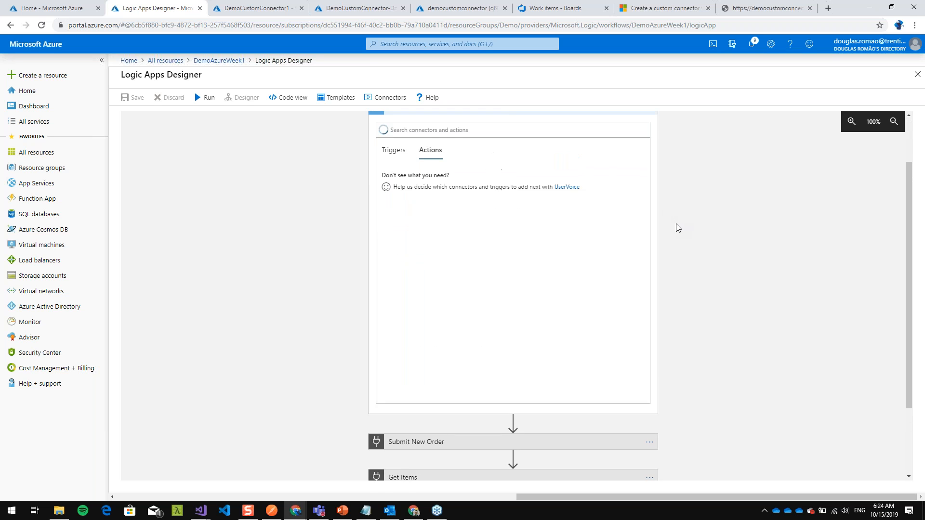
scroll(674, 228, "up", 2)
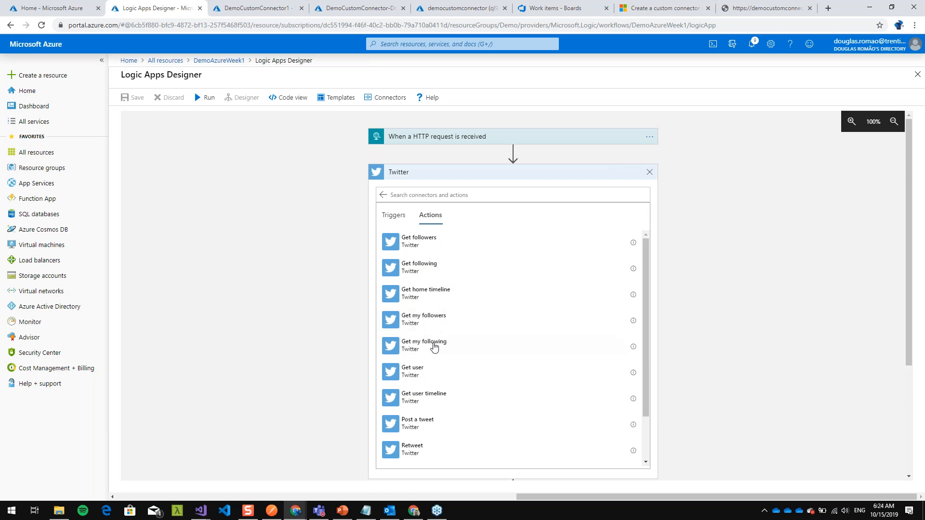
scroll(434, 346, "down", 1)
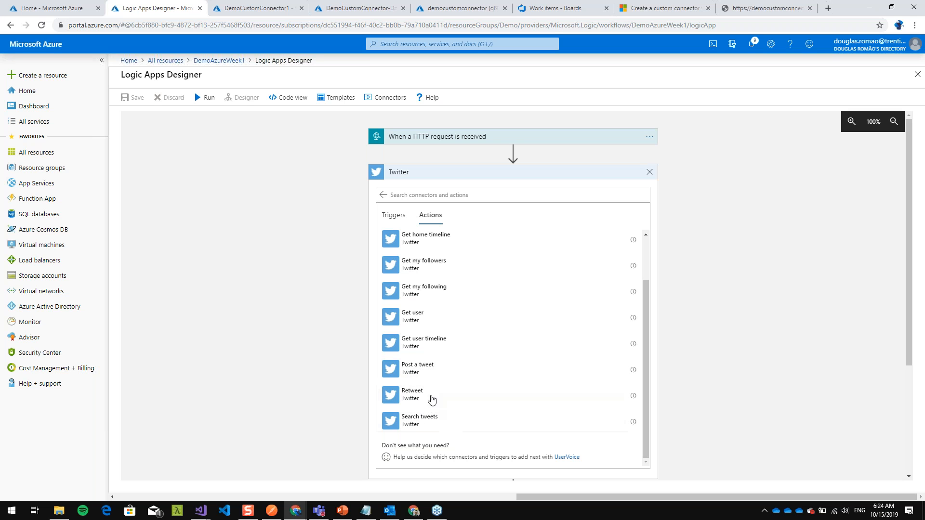
scroll(425, 276, "up", 1)
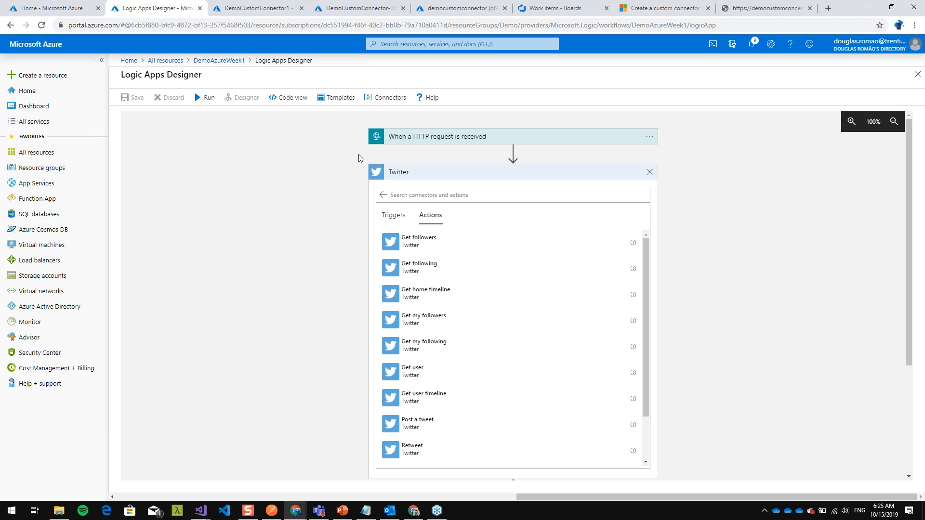
- Return to the portal home, filter all resources by demo and open the DemoLogicApp2 logic app
left_click(56, 7)
left_click(752, 44)
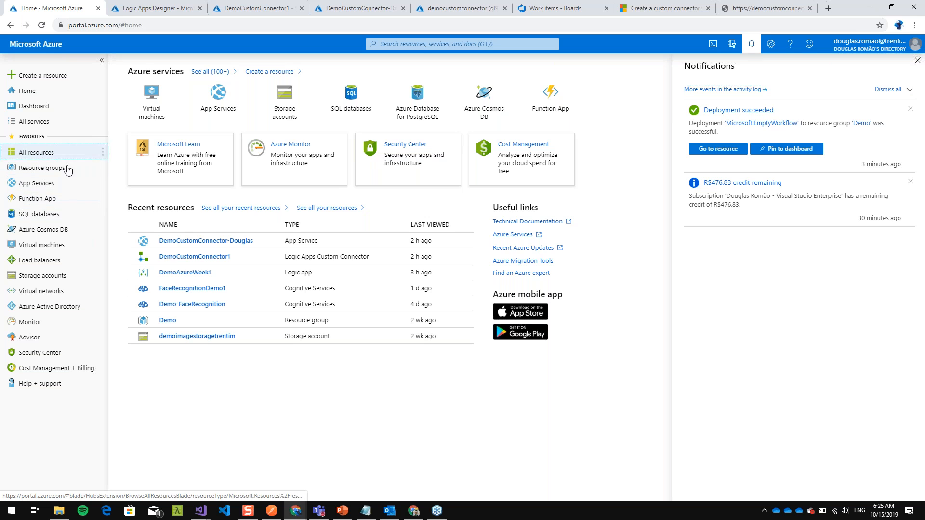
left_click(36, 152)
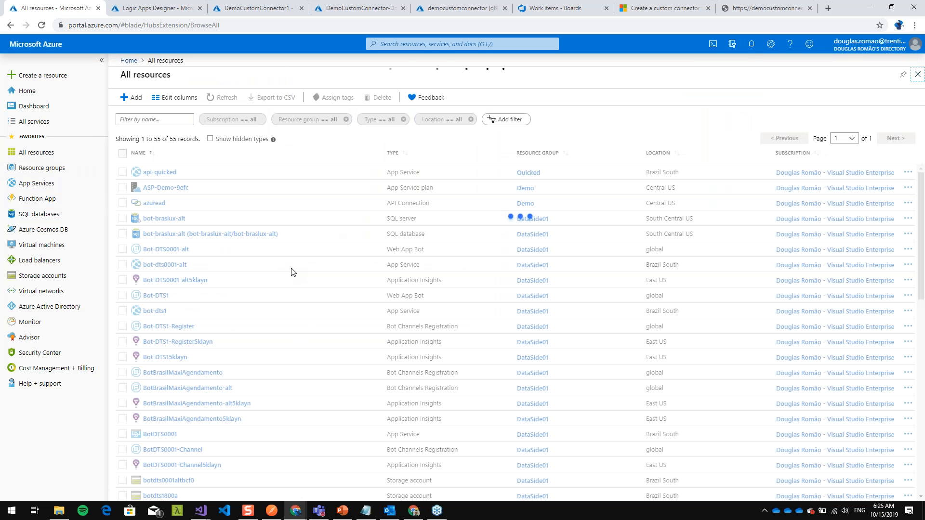
scroll(248, 263, "down", 5)
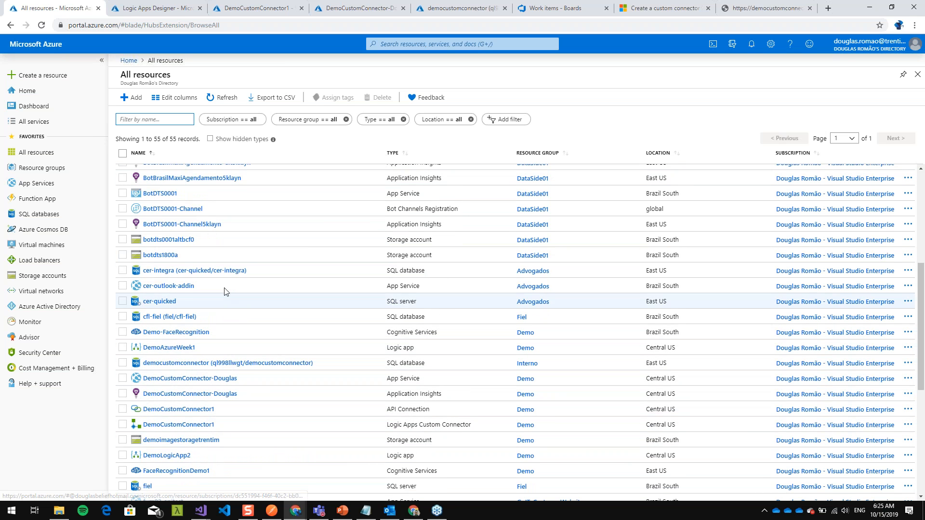
type("demo")
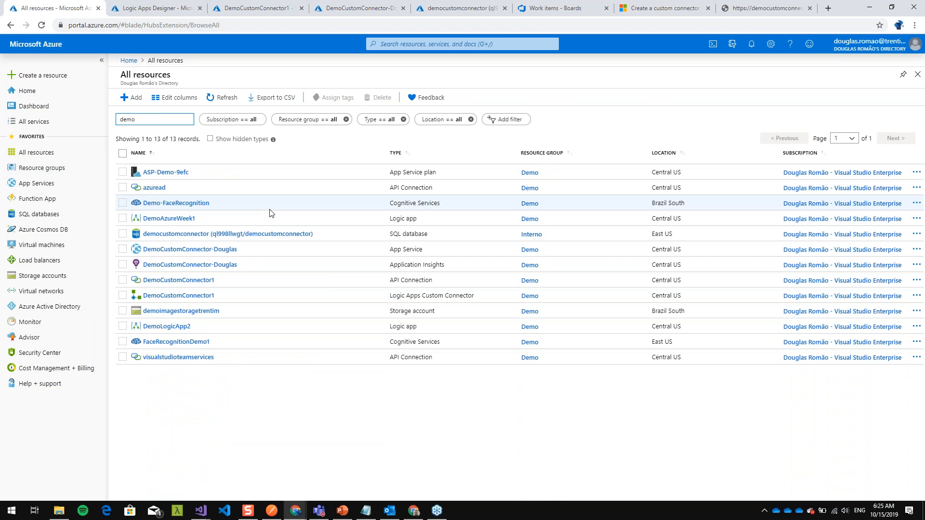
left_click(179, 327)
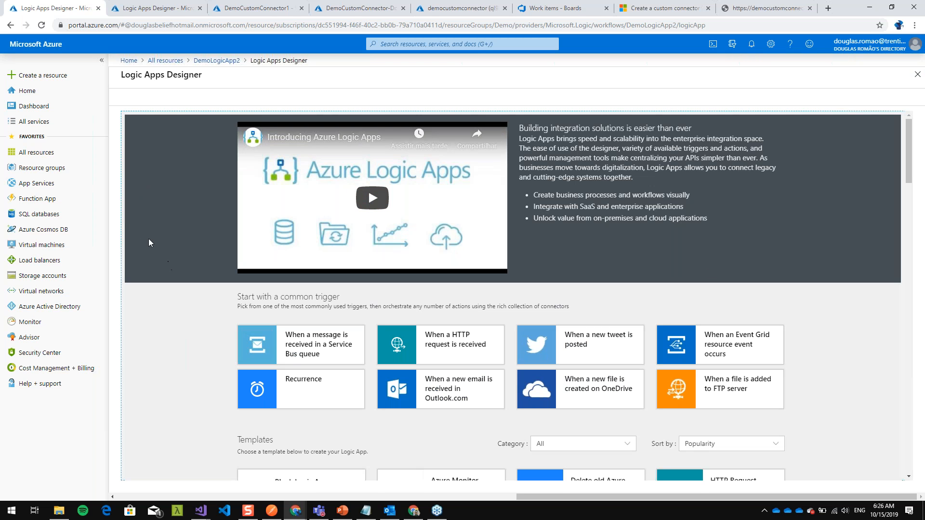
- Examine the common triggers and the logic app templates offered for starting the new workflow
scroll(160, 213, "down", 3)
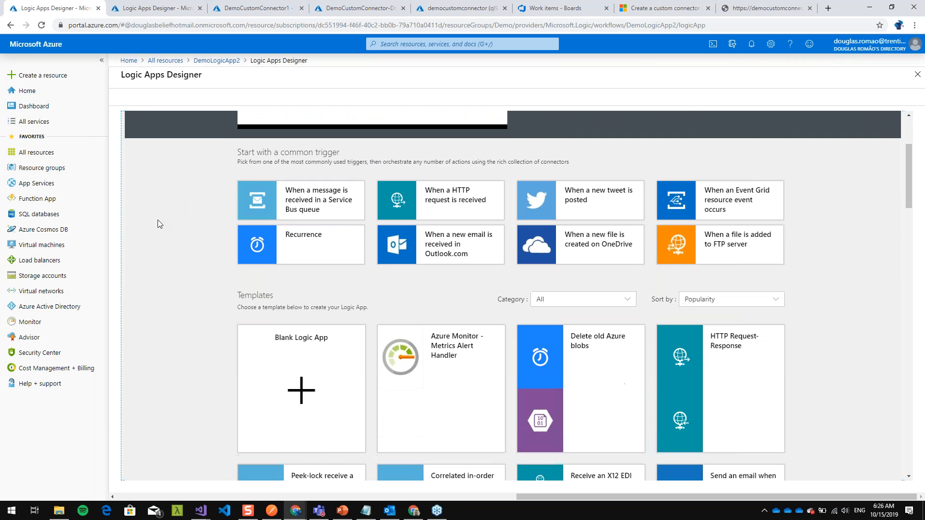
scroll(156, 223, "down", 1)
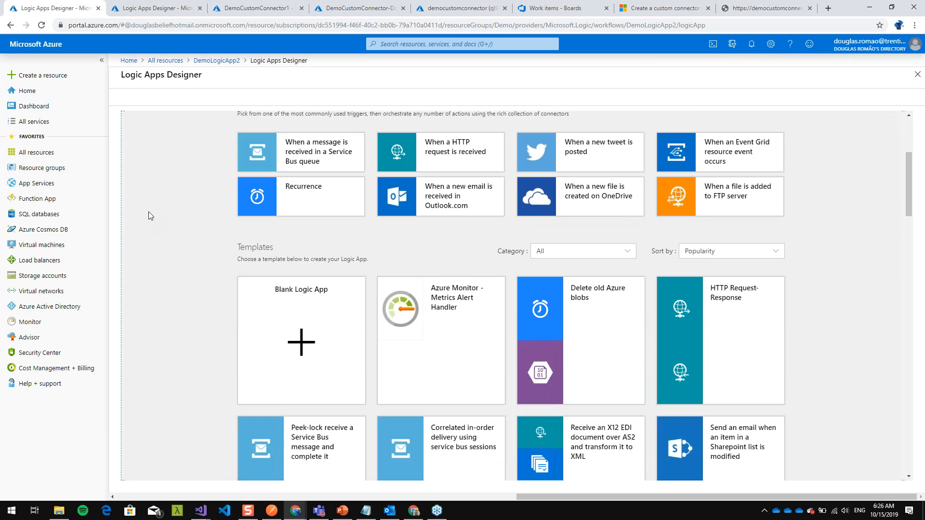
scroll(148, 212, "up", 2)
scroll(149, 215, "up", 1)
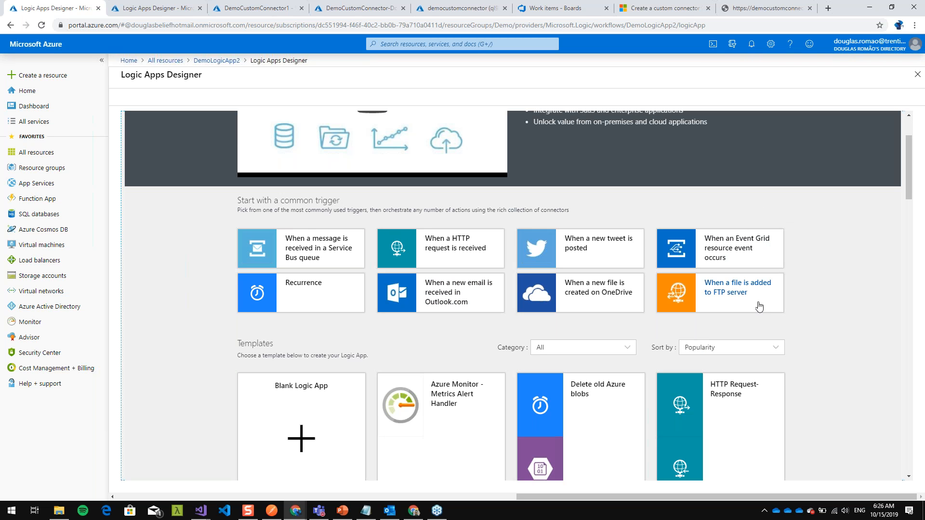
scroll(285, 236, "down", 1)
scroll(285, 237, "down", 7)
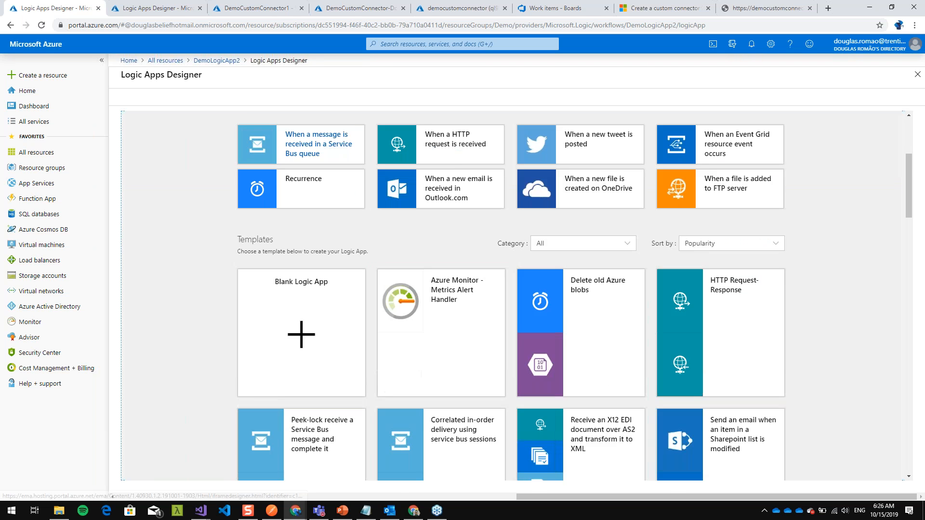
scroll(586, 374, "down", 7)
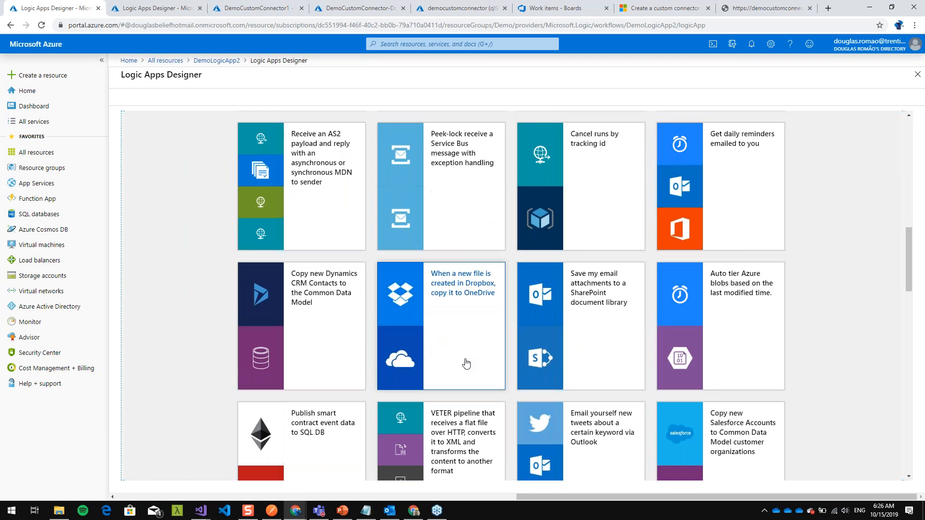
scroll(258, 312, "up", 3)
scroll(259, 309, "up", 7)
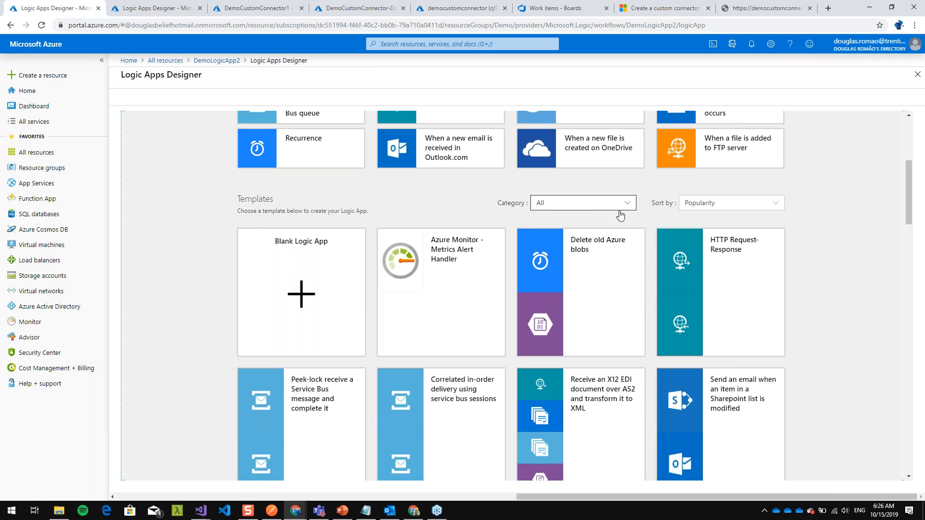
- Filter the templates by the Productivity, Blockchain and Security categories in turn
left_click(599, 207)
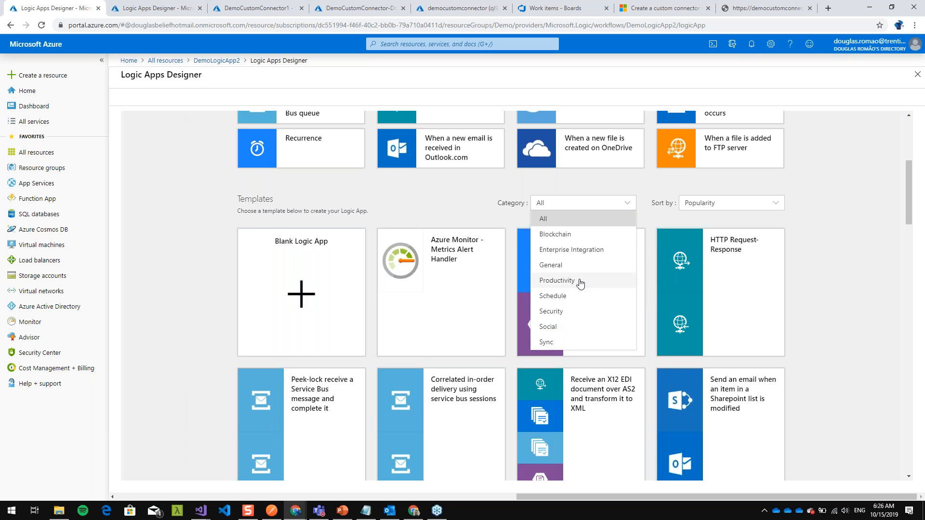
left_click(579, 281)
left_click(573, 210)
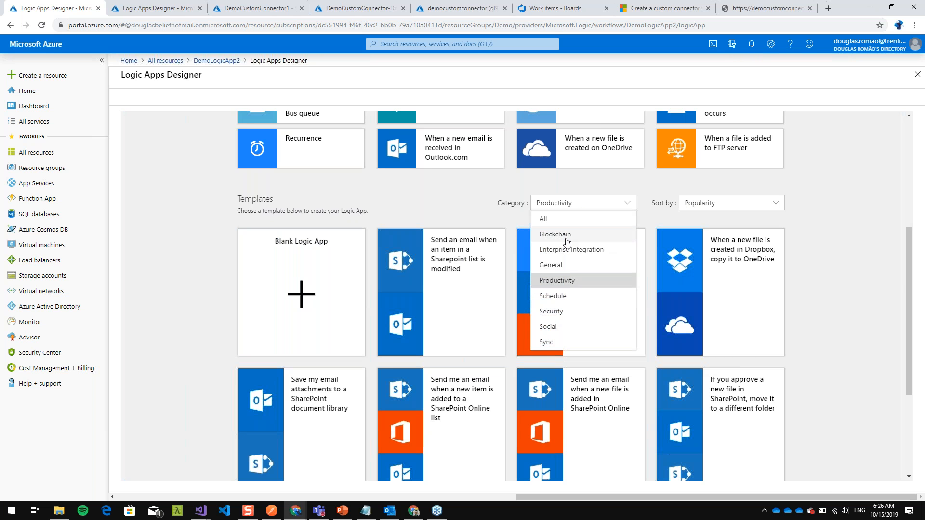
left_click(570, 237)
left_click(578, 212)
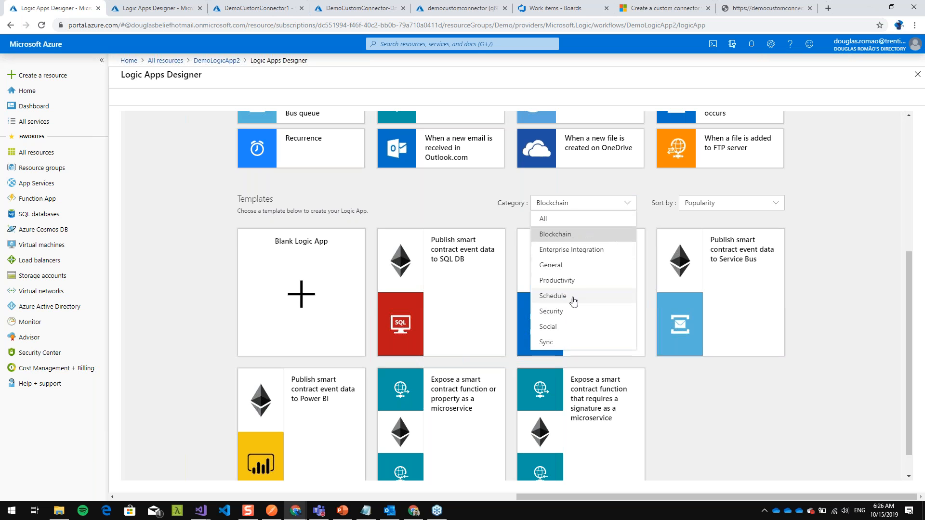
left_click(569, 312)
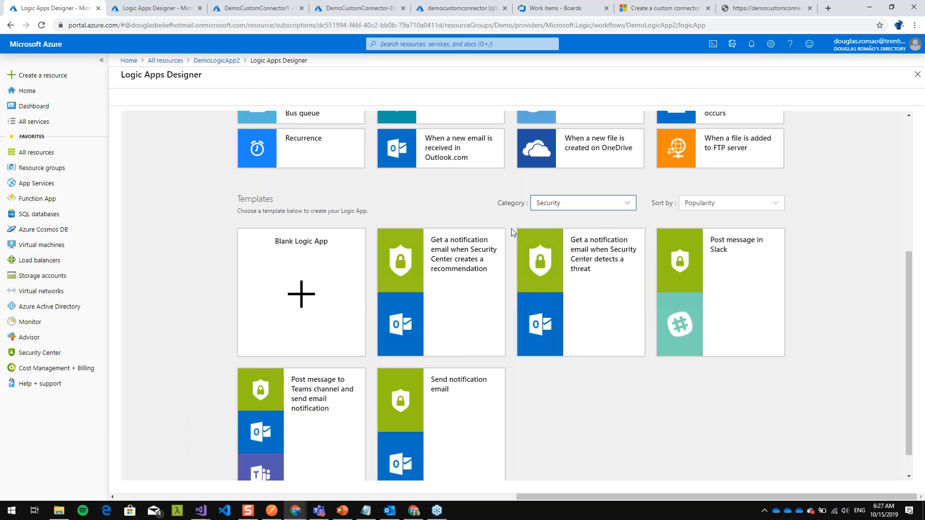
- Review the common triggers and Security templates, and start the workflow from the Blank Logic App template
scroll(441, 227, "up", 1)
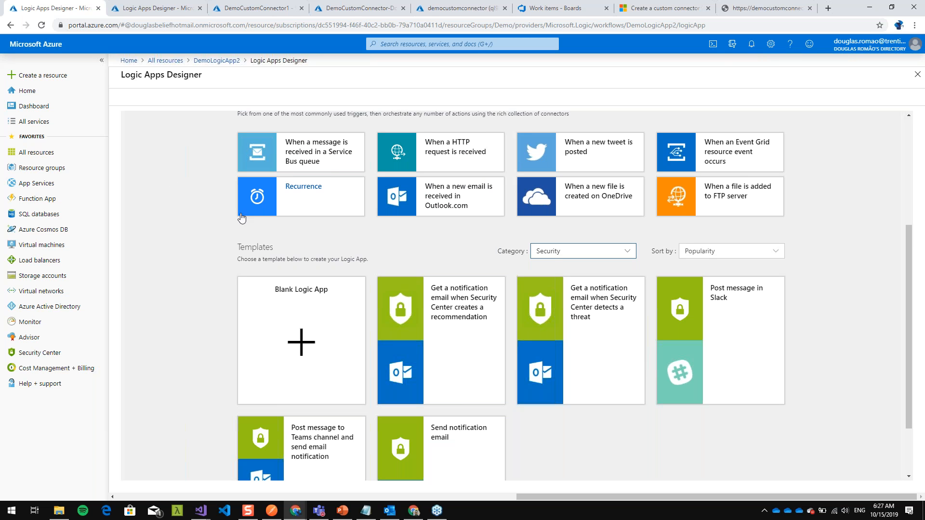
scroll(222, 219, "down", 3)
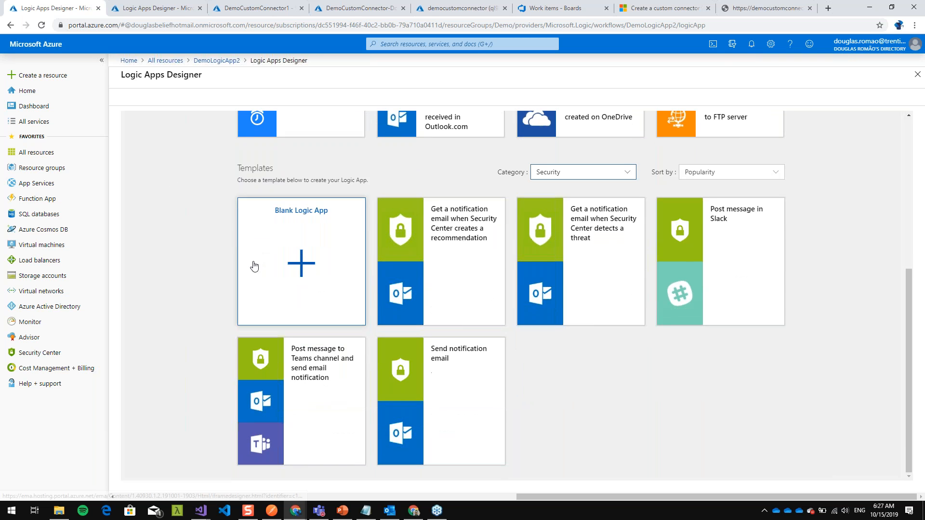
scroll(179, 250, "up", 4)
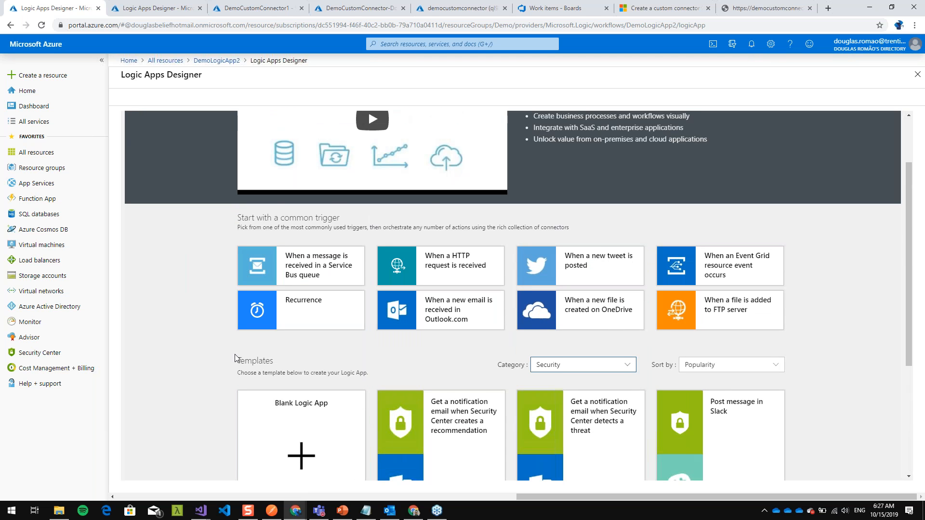
scroll(308, 358, "down", 2)
left_click(293, 361)
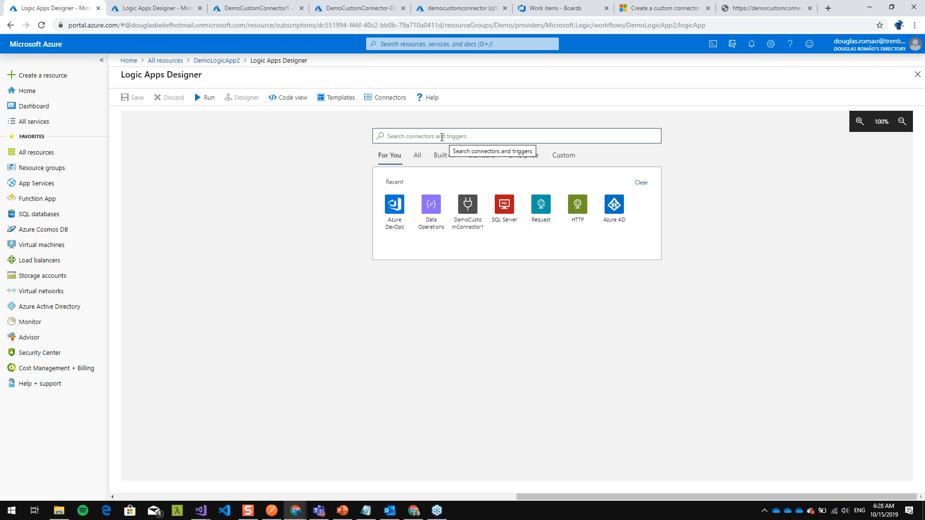
- Check the Azure DevOps triggers, and add the Request connector's "When a HTTP request is received" trigger to the workflow
left_click(394, 207)
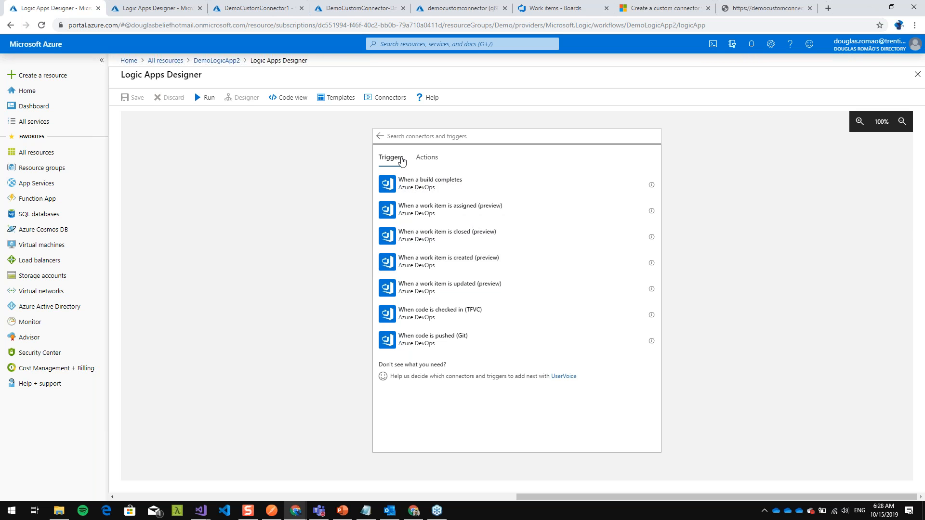
left_click(380, 137)
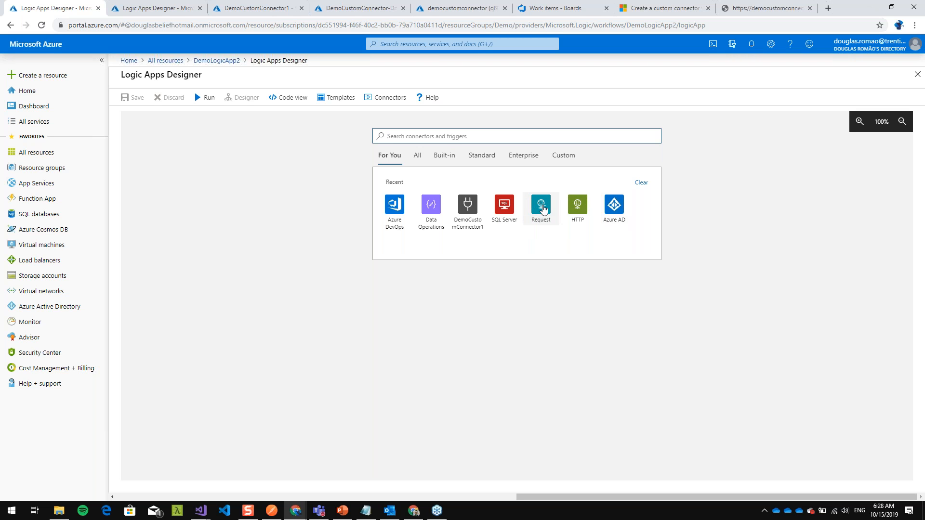
left_click(540, 217)
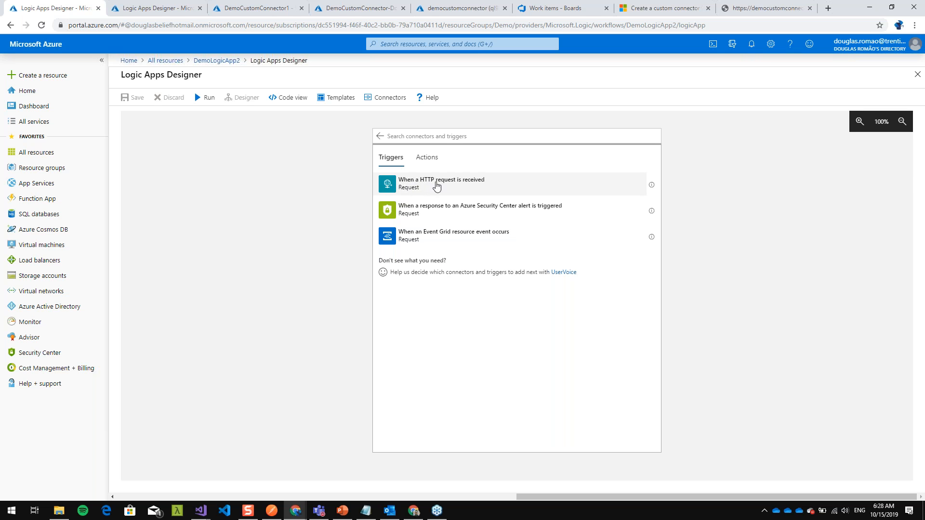
left_click(441, 186)
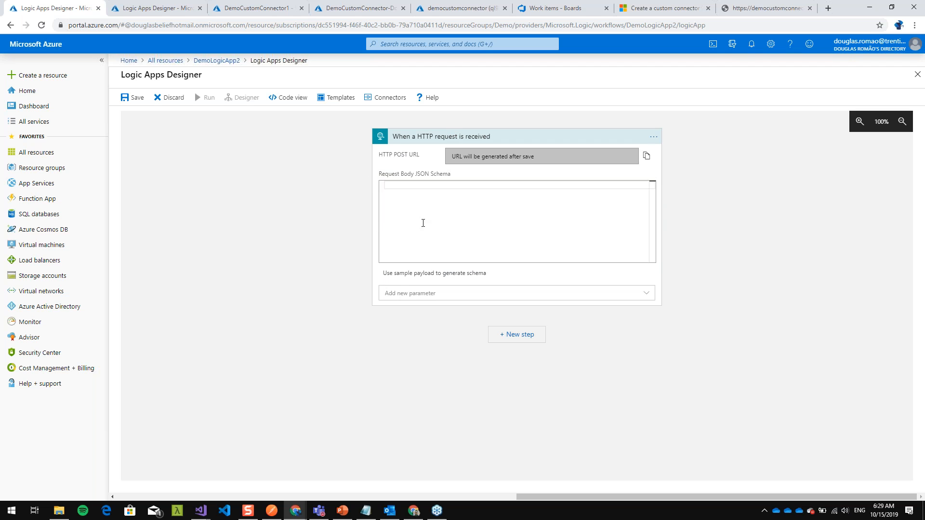
- Generate the trigger's request body schema from a sample JSON payload with item "New Order", id 1 and an empty description
left_click(436, 274)
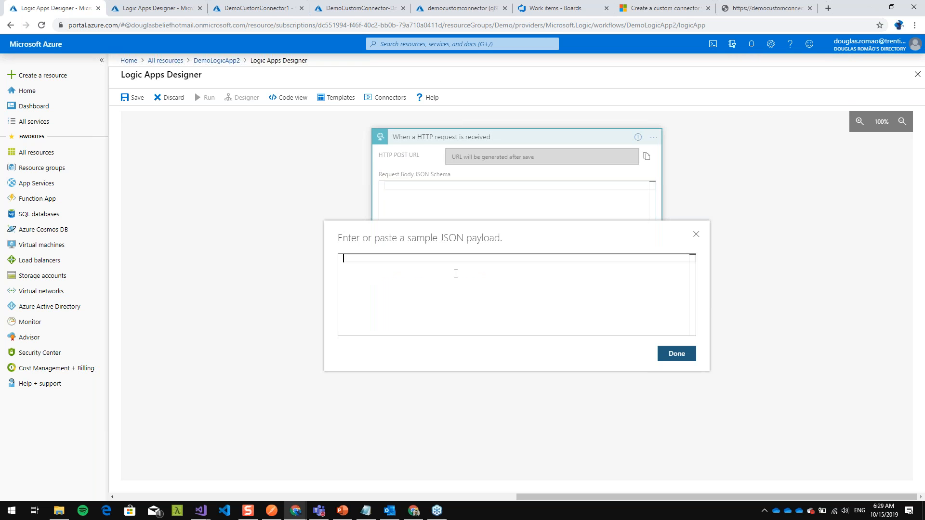
type("{")
key("Return")
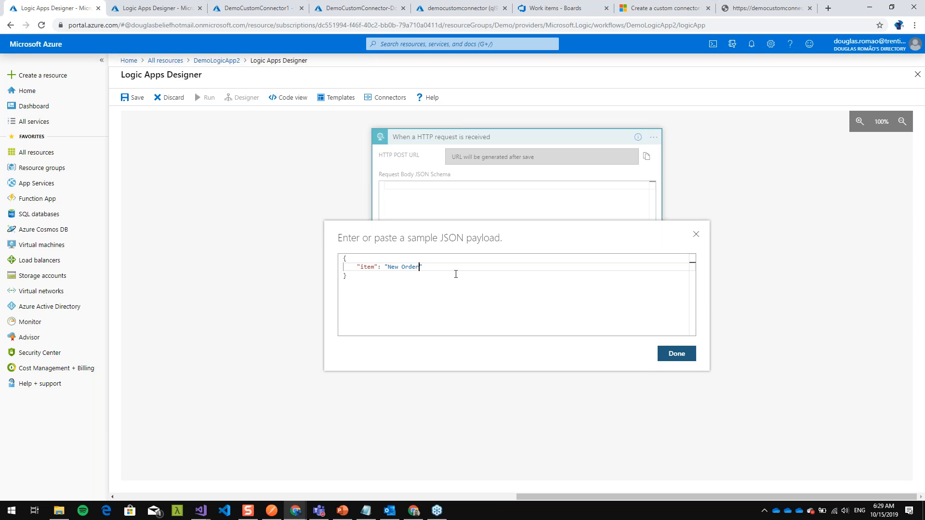
type(",")
key("Return")
type("\"id\": 1,")
key("Return")
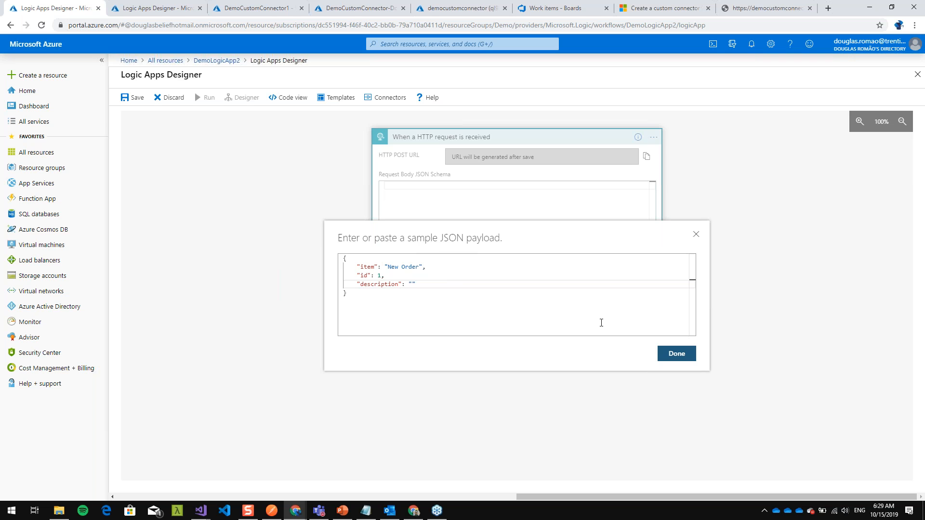
left_click(677, 354)
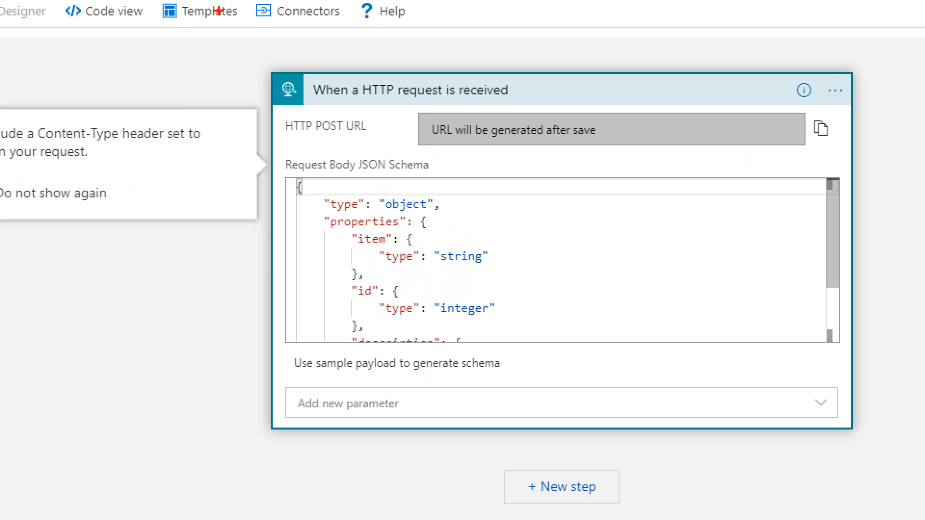
mouse_move(260, 65)
left_mouse_down()
mouse_move(299, 501)
mouse_move(886, 313)
mouse_move(693, 27)
mouse_move(230, 143)
left_mouse_up()
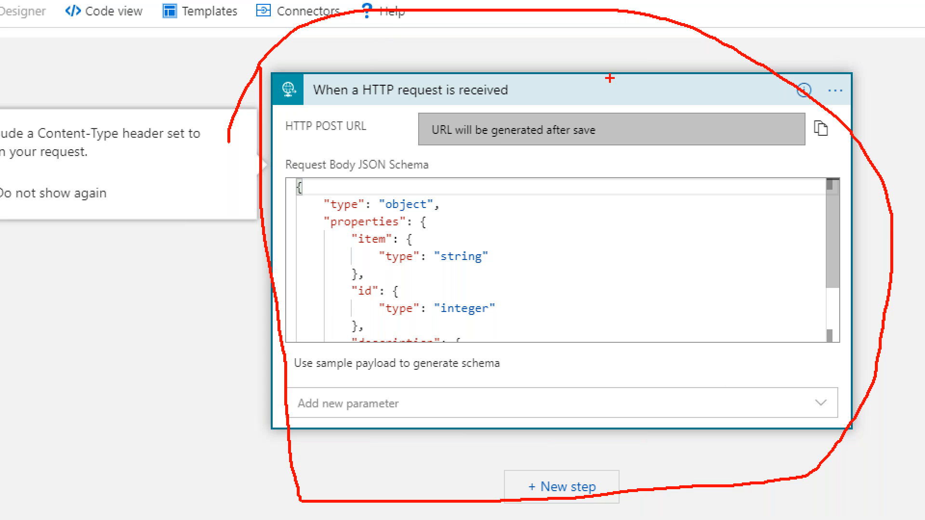
mouse_move(226, 56)
left_mouse_down()
mouse_move(234, 96)
mouse_move(292, 105)
mouse_move(559, 57)
mouse_move(420, 129)
mouse_move(243, 131)
left_mouse_up()
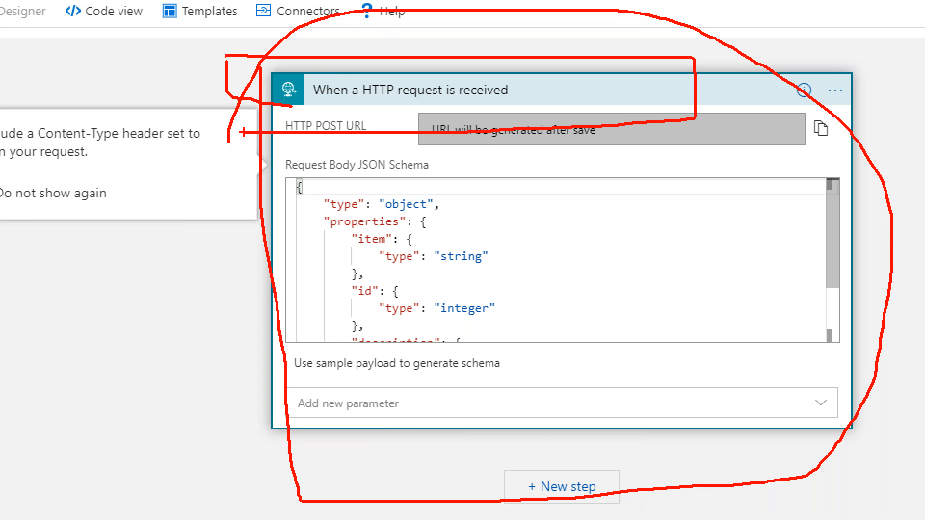
key("Escape")
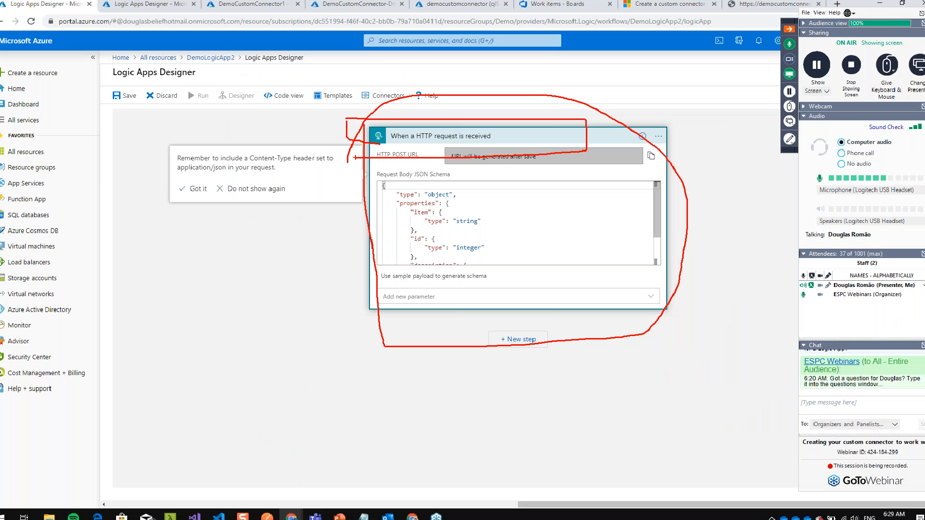
- Add a new step after the HTTP request trigger using the Azure DevOps action "Create a work item"
left_click(518, 336)
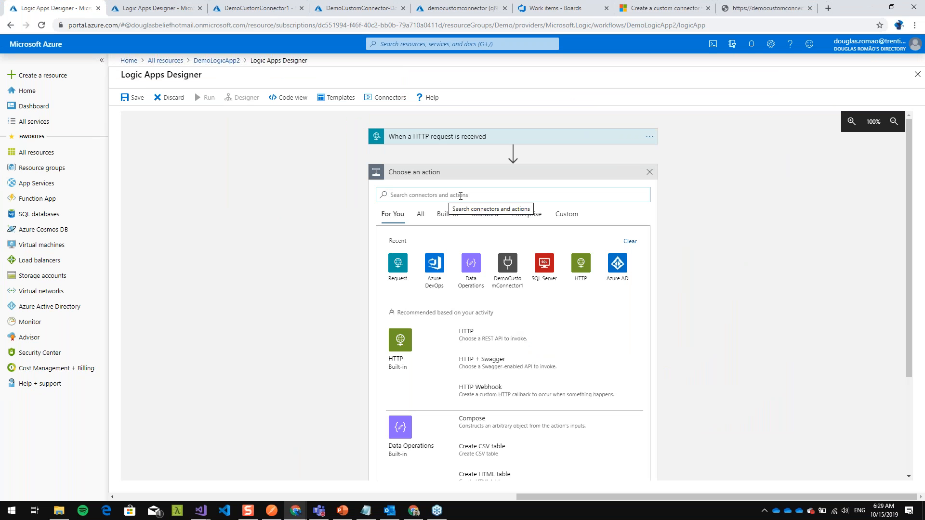
left_click(437, 282)
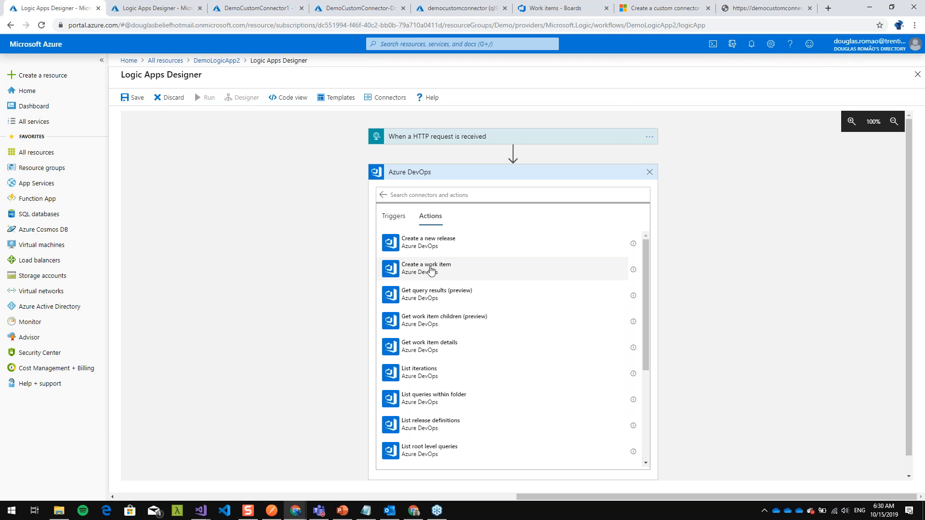
left_click(429, 270)
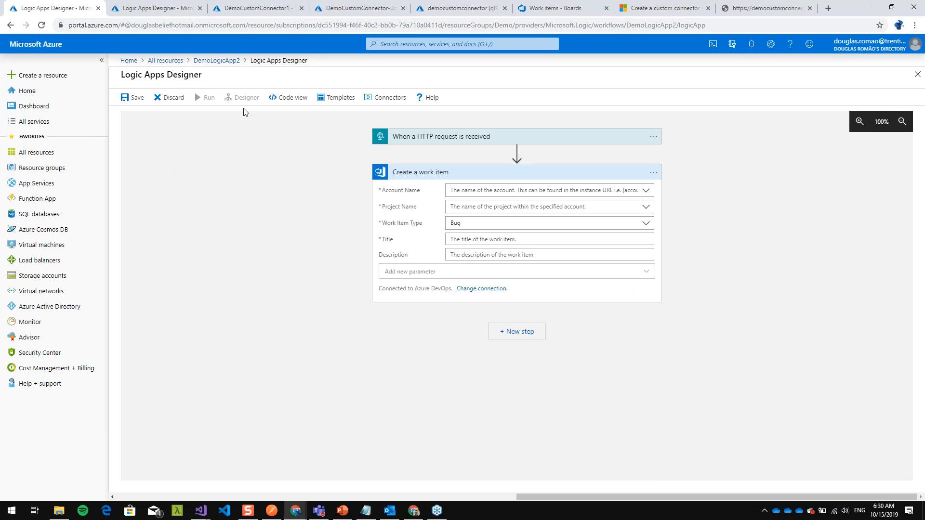
- Expand the HTTP request trigger and examine the properties in its request body JSON schema
left_click(462, 141)
left_click_drag(409, 213, 431, 238)
scroll(465, 240, "down", 1)
scroll(530, 337, "down", 1)
- Configure the Create a work item action with account quicked-team, project 730 and work item type Epic
left_click(640, 326)
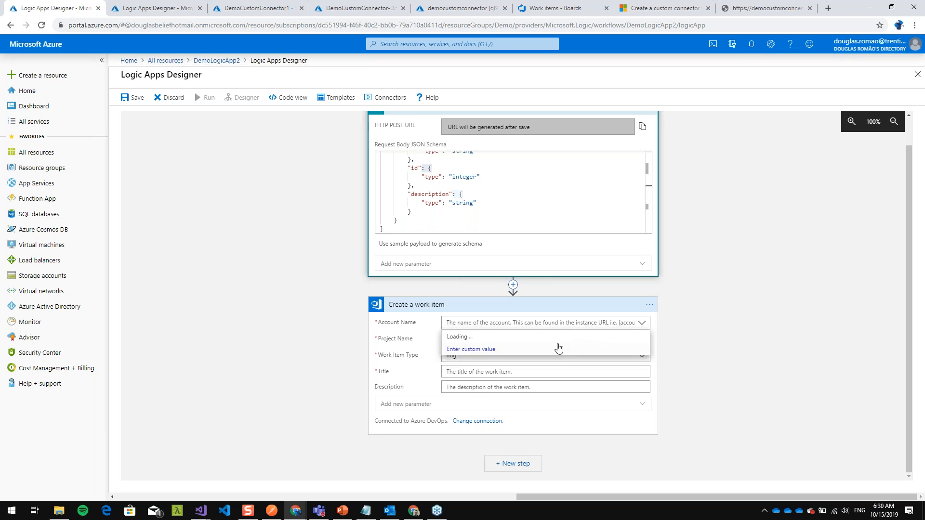
left_click(515, 337)
left_click(642, 322)
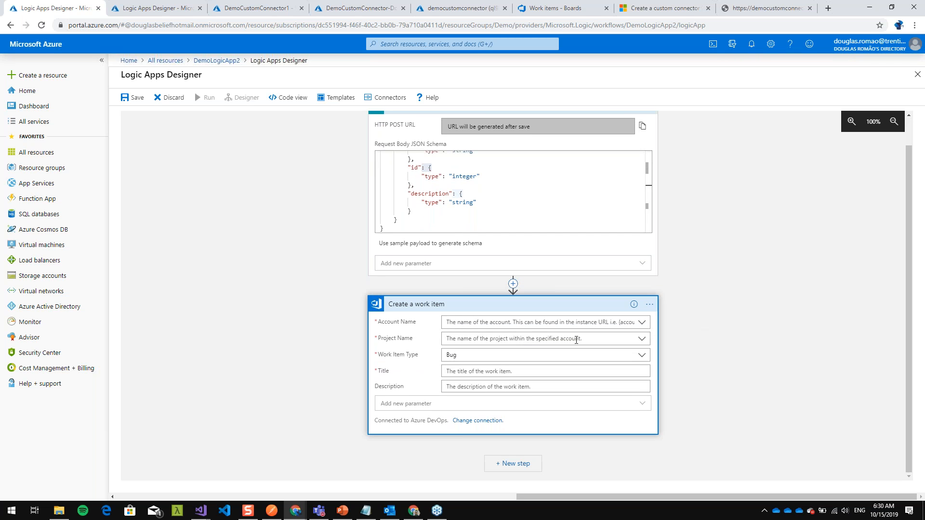
left_click(501, 339)
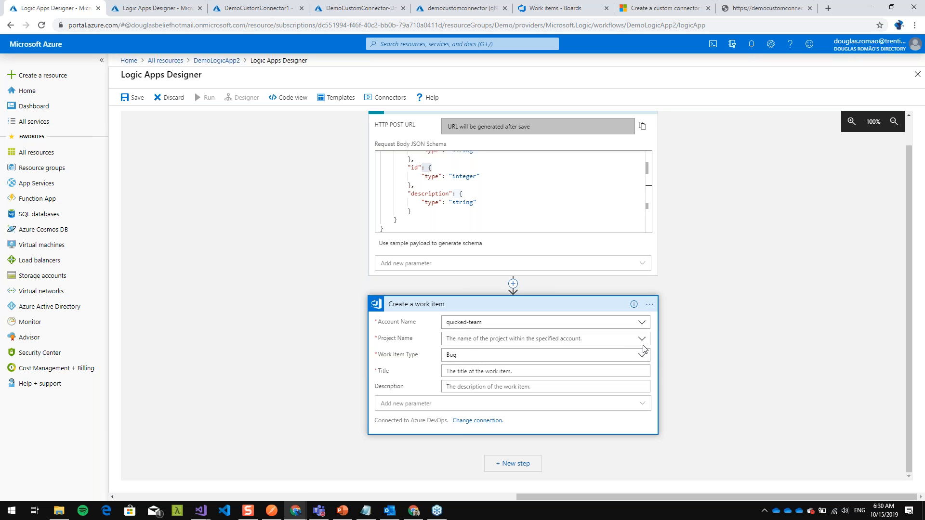
left_click(624, 343)
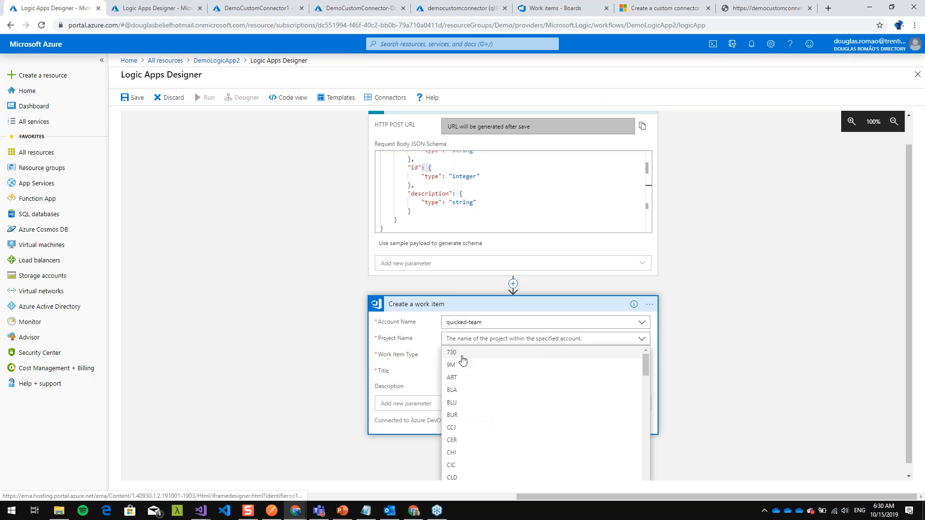
left_click(462, 358)
left_click(641, 358)
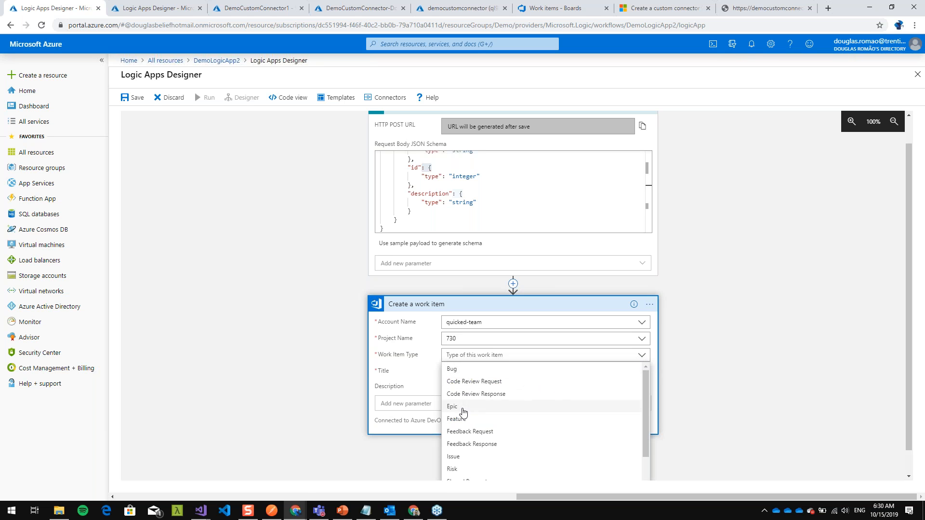
left_click(577, 406)
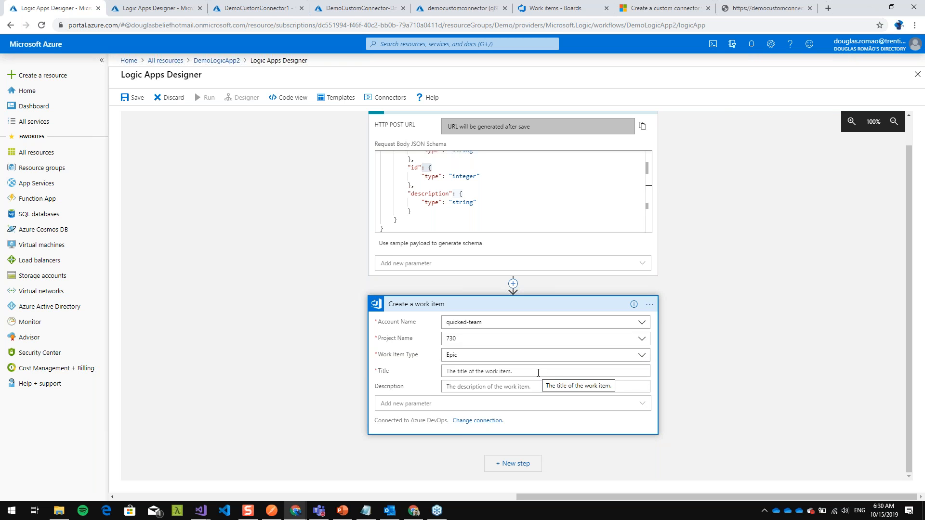
- Show the dynamic content available for the work item's Title and compare it with the trigger's request body schema
left_click(483, 371)
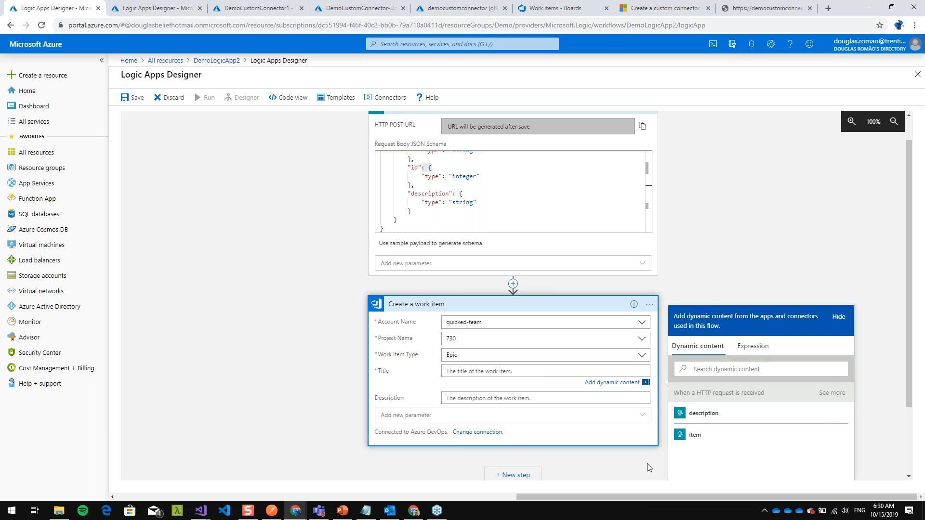
scroll(673, 271, "up", 1)
scroll(673, 271, "up", 1)
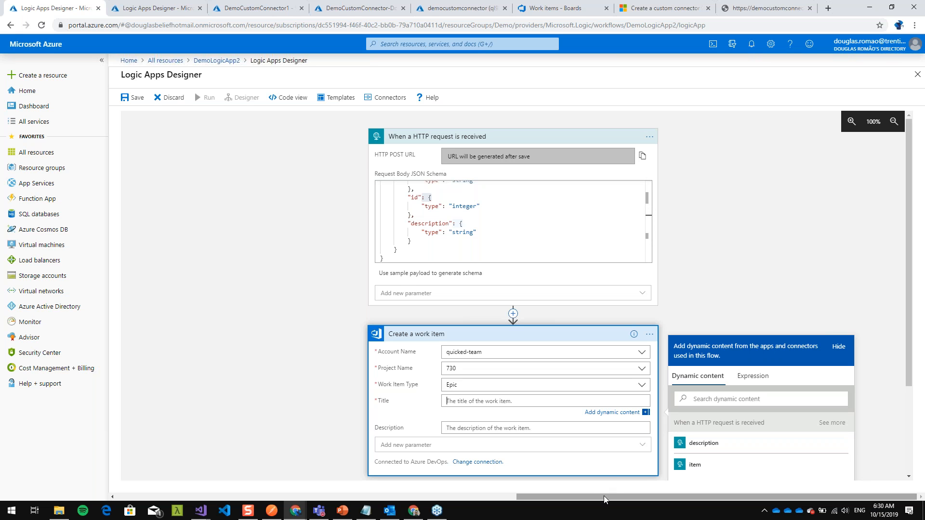
scroll(652, 313, "down", 3)
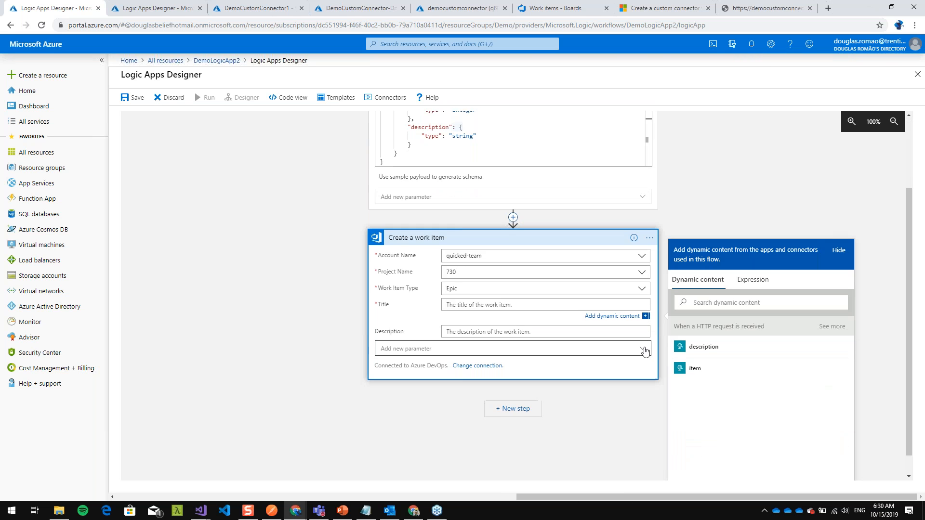
scroll(645, 350, "up", 2)
scroll(565, 357, "down", 1)
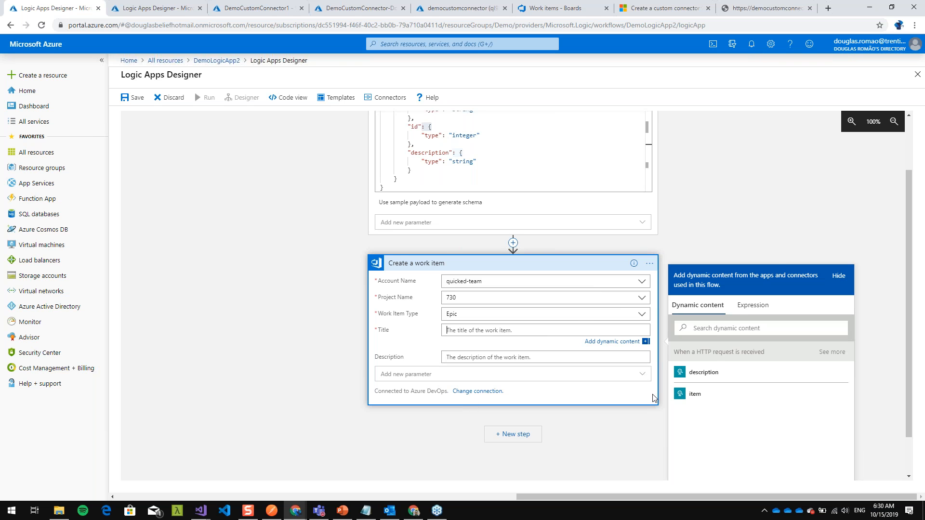
key("ctrl+1")
left_click(742, 348)
mouse_move(596, 149)
left_mouse_down()
mouse_move(543, 401)
mouse_move(713, 469)
mouse_move(645, 139)
mouse_move(564, 167)
left_mouse_up()
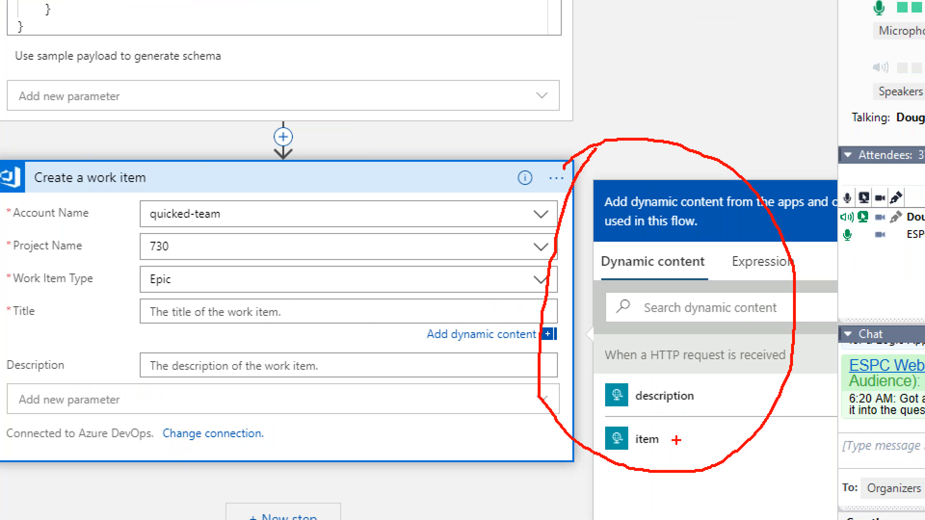
mouse_move(581, 329)
left_mouse_down()
mouse_move(579, 367)
mouse_move(754, 388)
mouse_move(809, 345)
mouse_move(598, 319)
mouse_move(559, 333)
left_mouse_up()
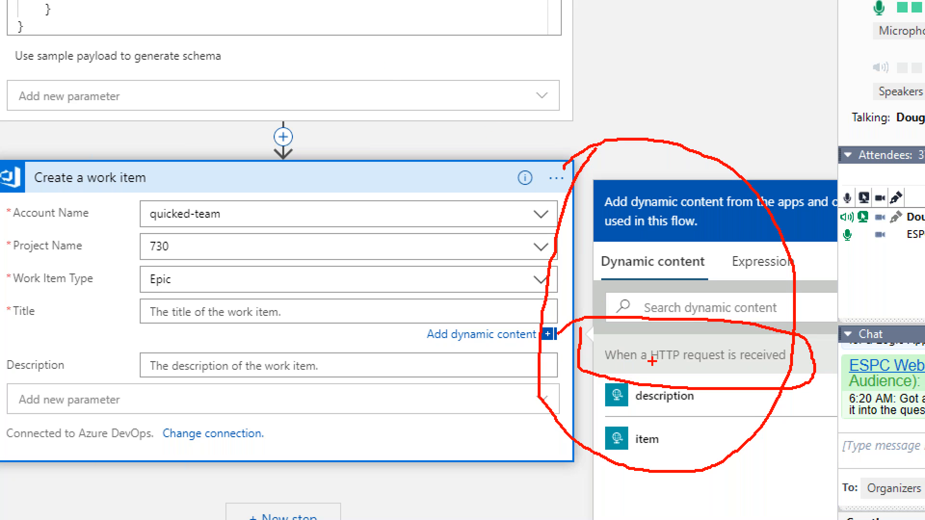
mouse_move(588, 368)
left_mouse_down()
mouse_move(589, 460)
mouse_move(699, 467)
mouse_move(722, 396)
mouse_move(680, 374)
mouse_move(590, 372)
left_mouse_up()
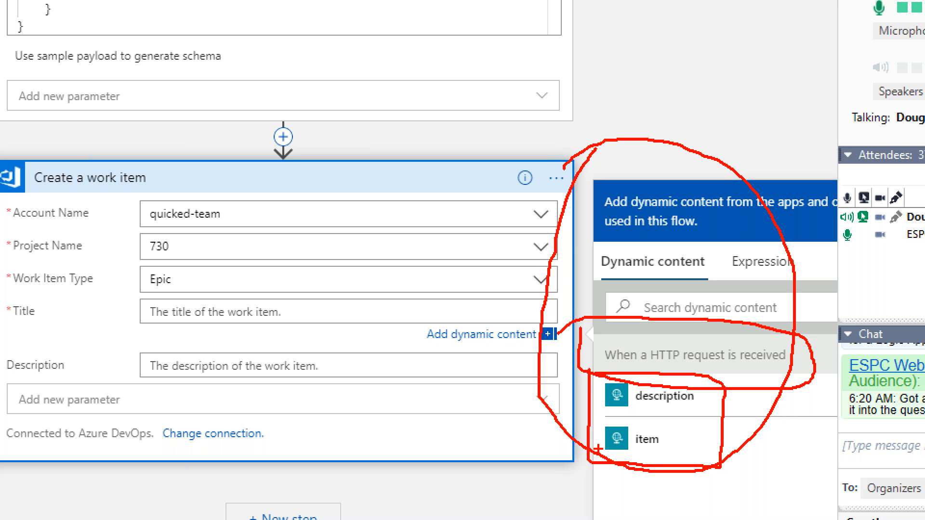
mouse_move(345, 306)
left_mouse_down()
mouse_move(617, 406)
mouse_move(579, 417)
left_mouse_up()
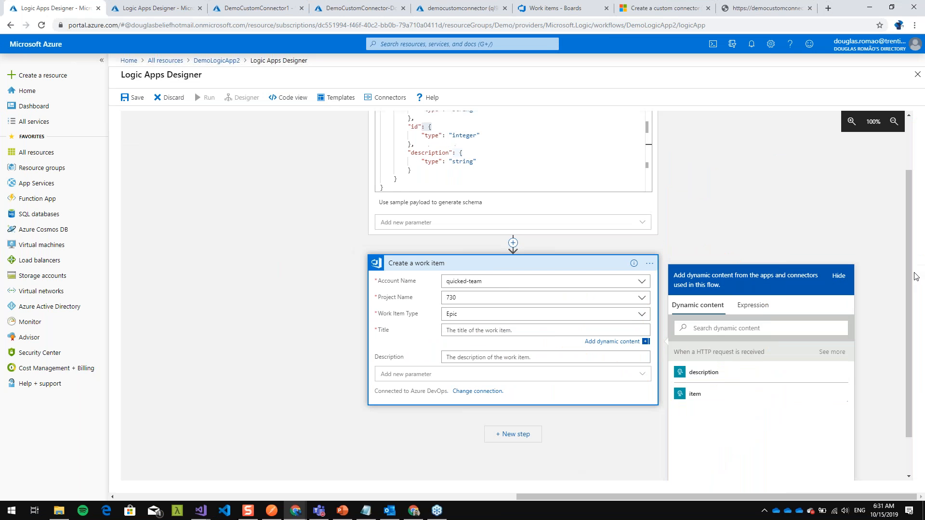
- Map the work item's Title to the trigger's item value and its Description to the trigger's description value
scroll(435, 180, "up", 1)
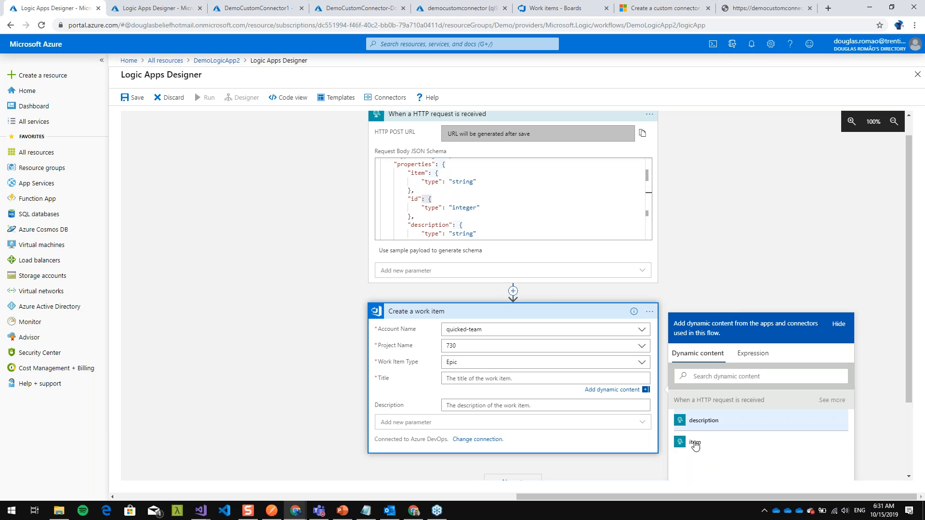
scroll(479, 171, "up", 3)
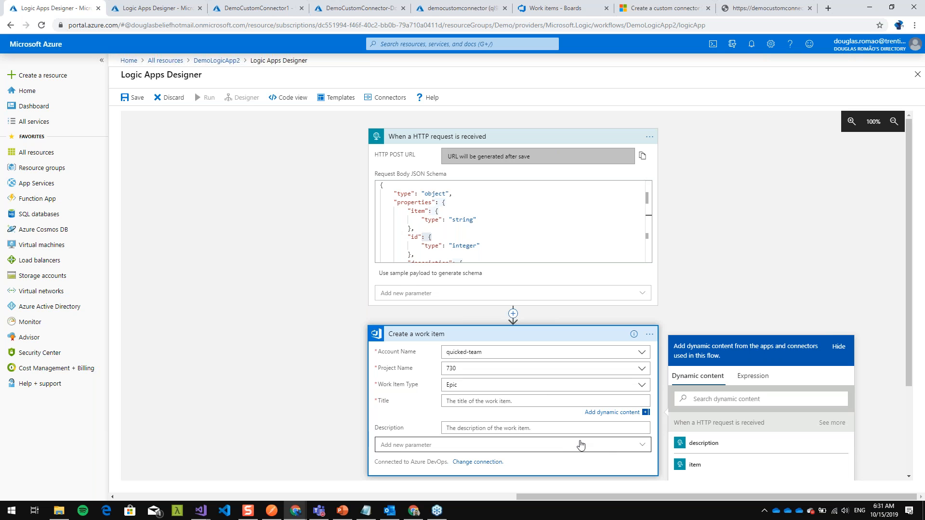
left_click(704, 465)
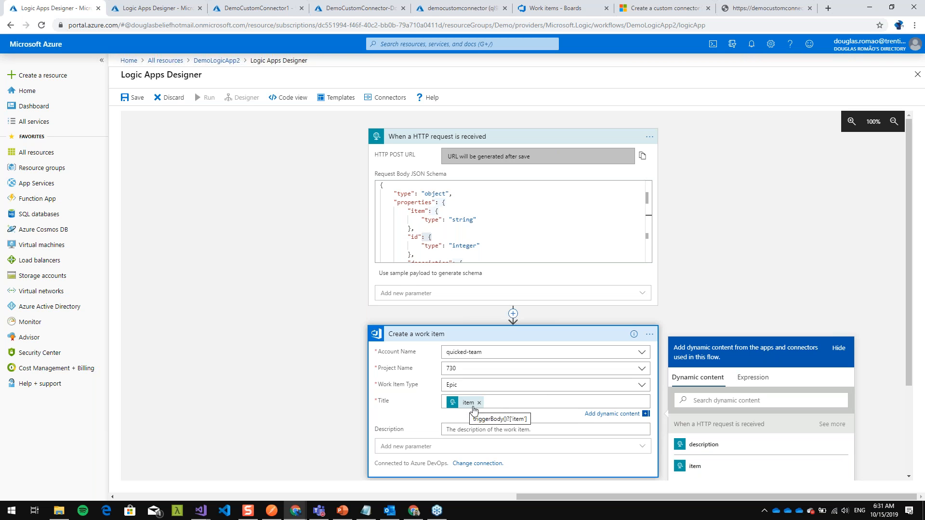
left_click(493, 428)
left_click(693, 462)
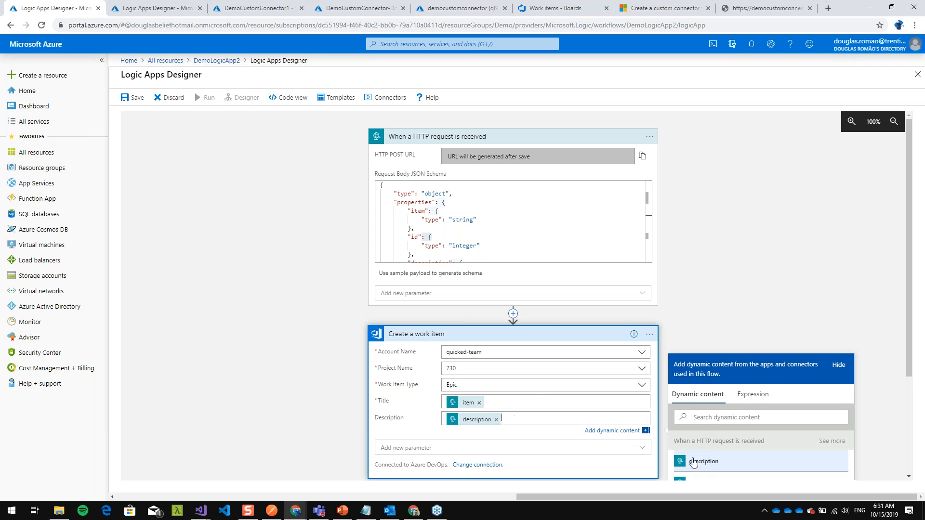
- Examine the string, logical, conversion and date and time functions available as expressions for the Description field
scroll(554, 371, "down", 3)
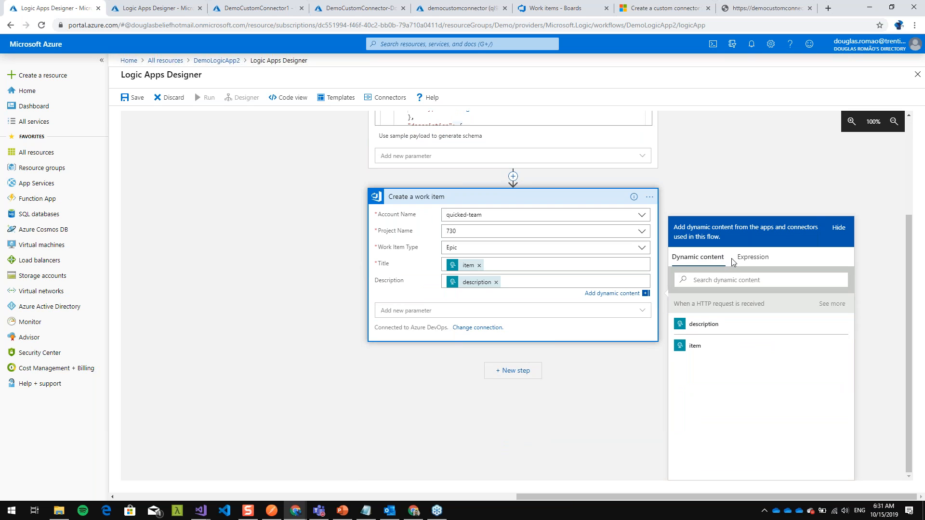
left_click(745, 263)
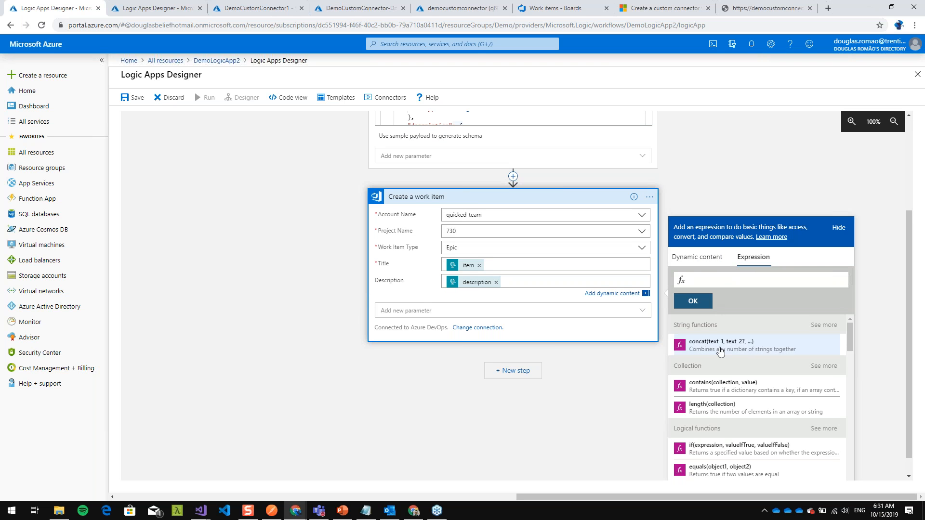
scroll(692, 381, "down", 5)
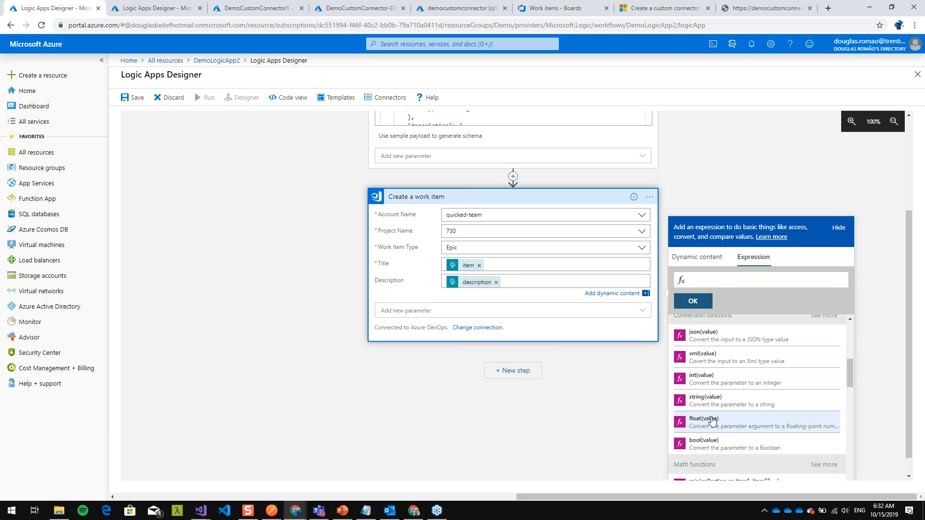
scroll(712, 414, "up", 1)
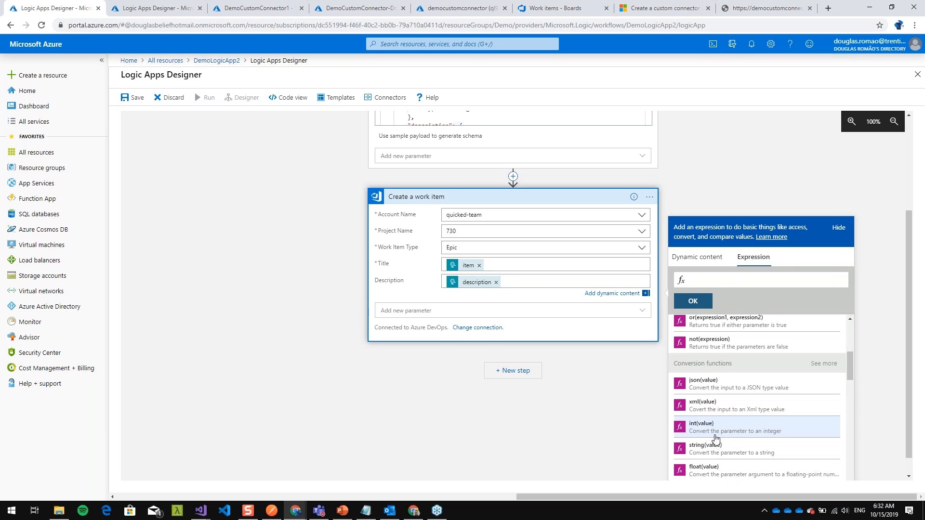
scroll(705, 430, "down", 1)
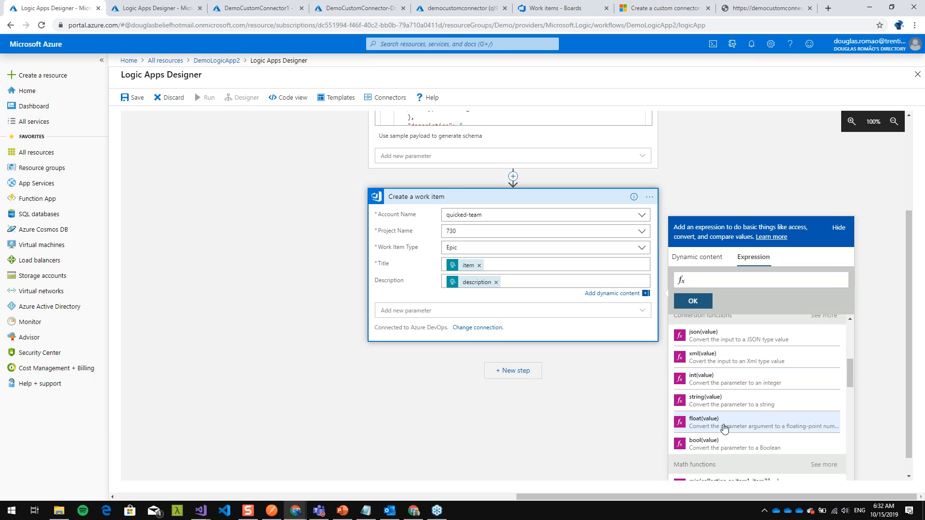
scroll(713, 428, "down", 2)
scroll(715, 428, "down", 5)
scroll(711, 428, "down", 2)
scroll(718, 426, "up", 4)
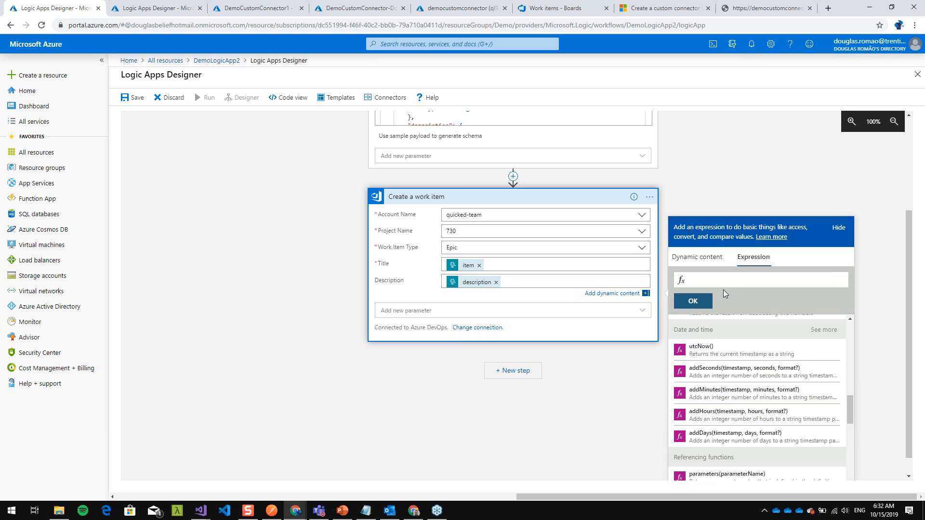
left_click(711, 261)
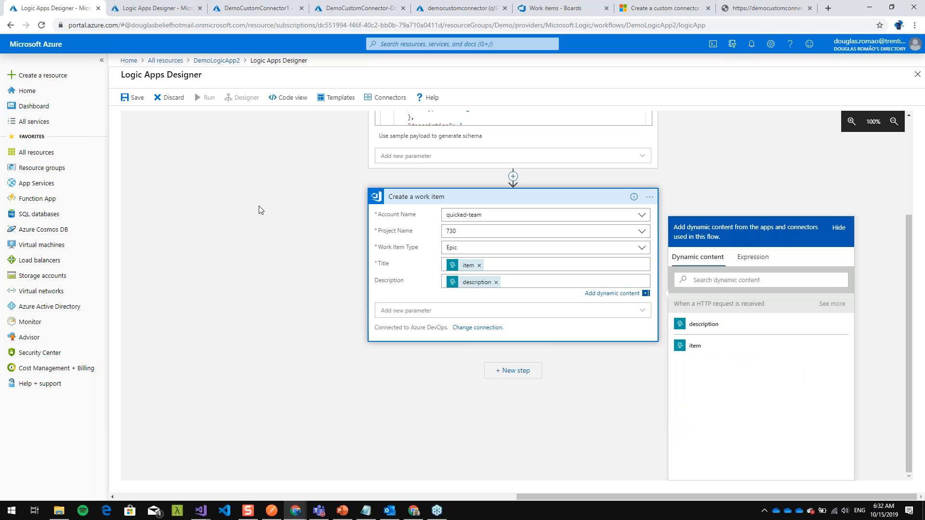
- Collapse the HTTP request trigger and the Create a work item action, and save the logic app
left_click(260, 212)
scroll(474, 289, "up", 2)
left_click(503, 142)
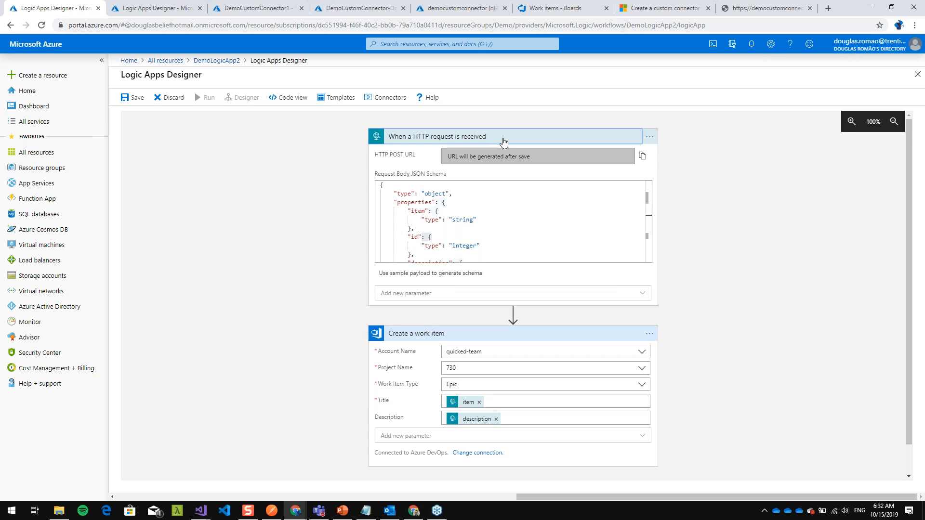
left_click(478, 173)
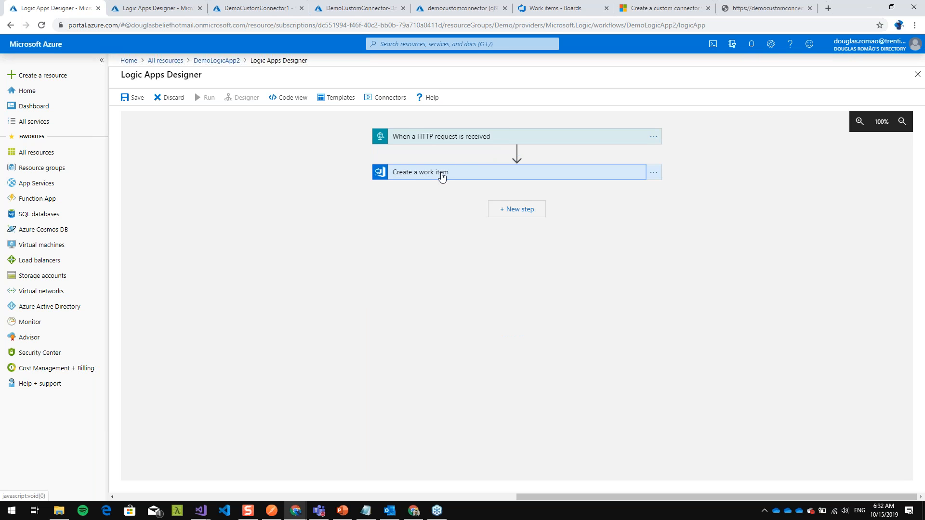
left_click(129, 97)
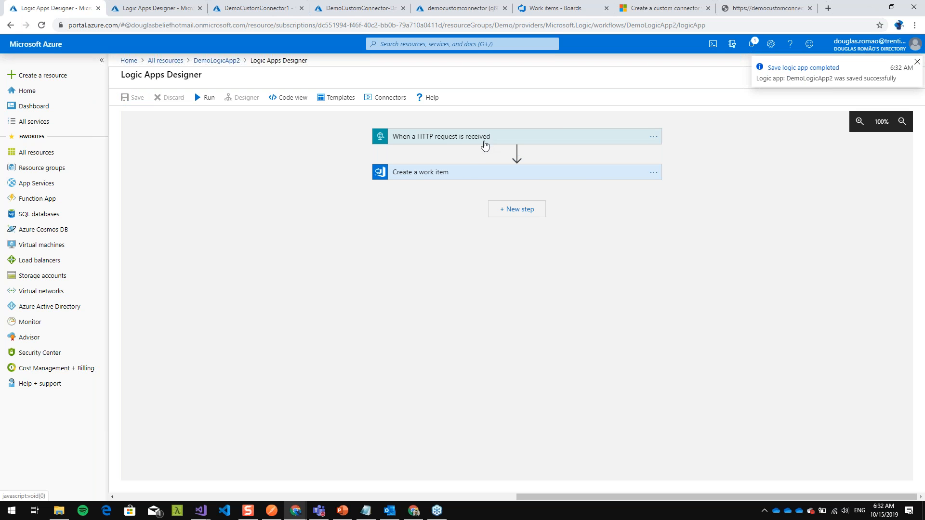
- Expand the HTTP request trigger and copy its generated HTTP POST URL
left_click(483, 139)
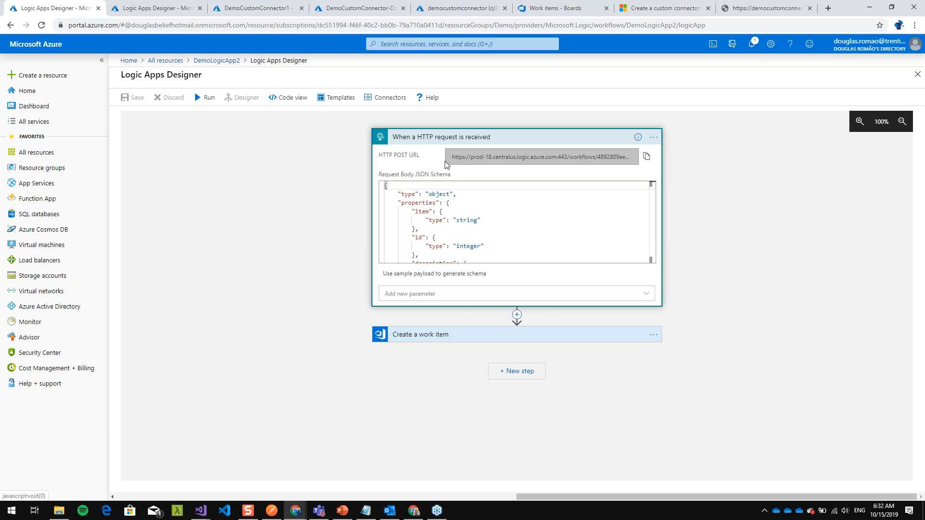
mouse_move(449, 157)
left_mouse_down()
mouse_move(633, 157)
mouse_move(446, 157)
left_mouse_up()
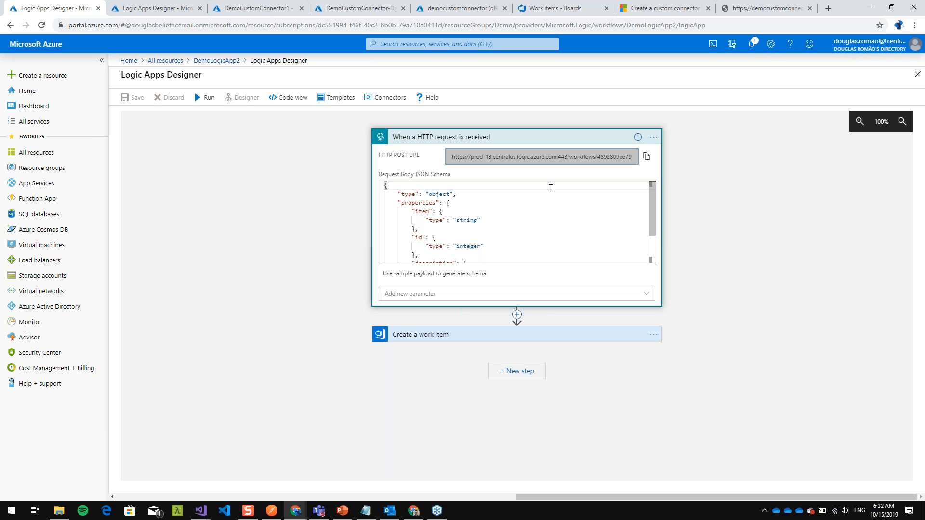
left_click(647, 159)
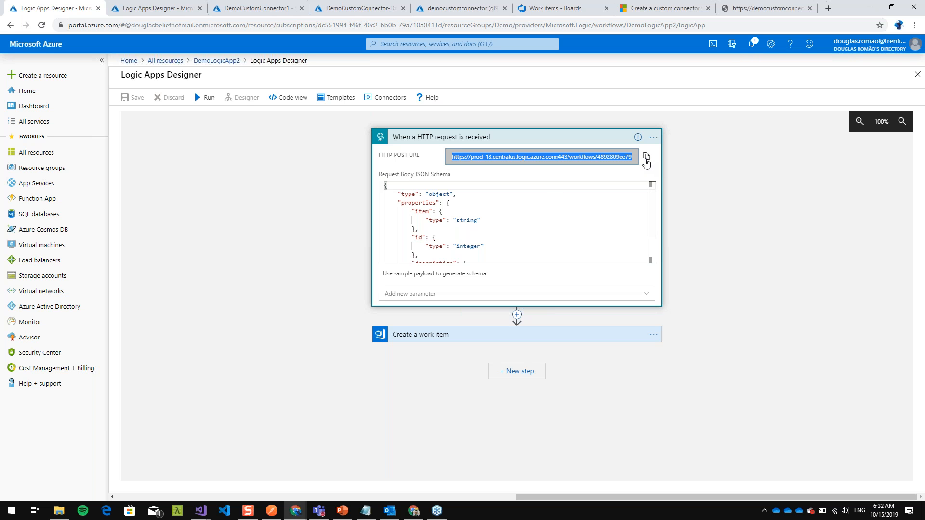
- Switch to Postman, create a new request with the copied HTTP POST URL, and set its method to POST
mouse_move(274, 514)
left_click(295, 487)
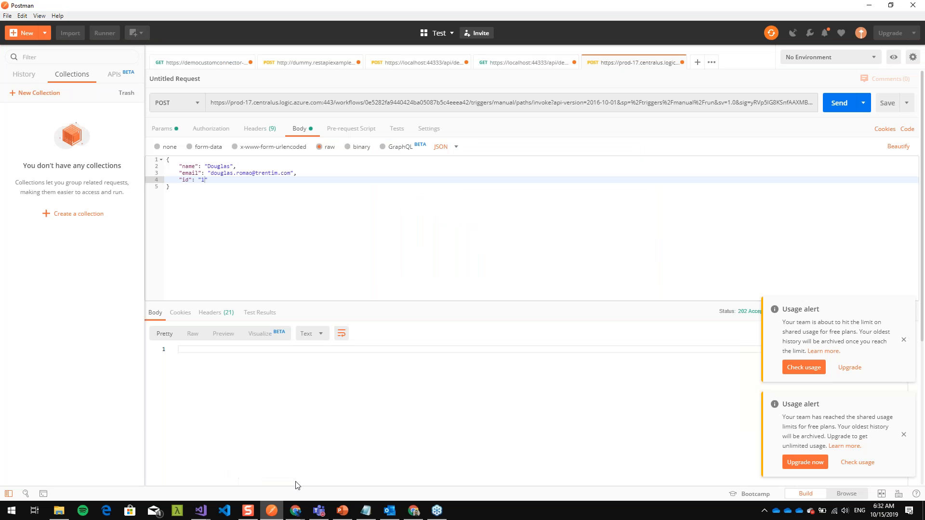
left_click(699, 62)
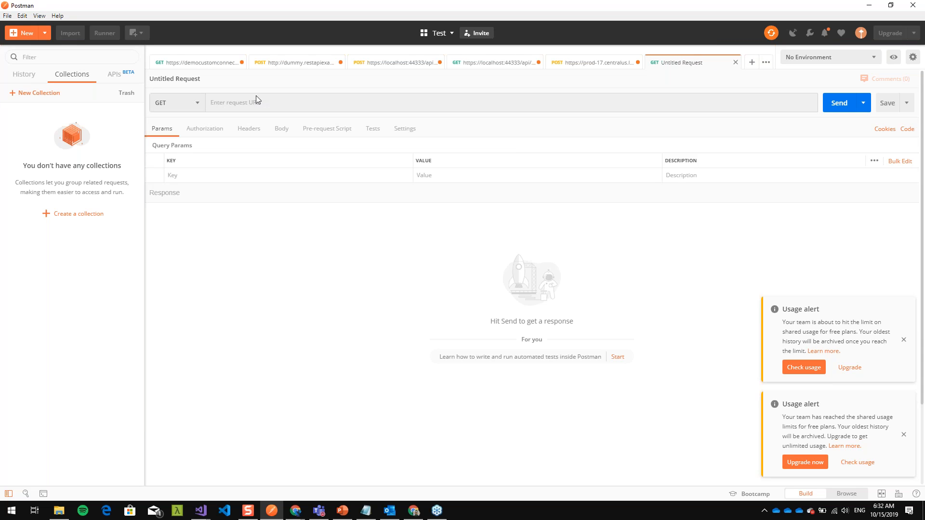
left_click(282, 105)
key("ctrl+v")
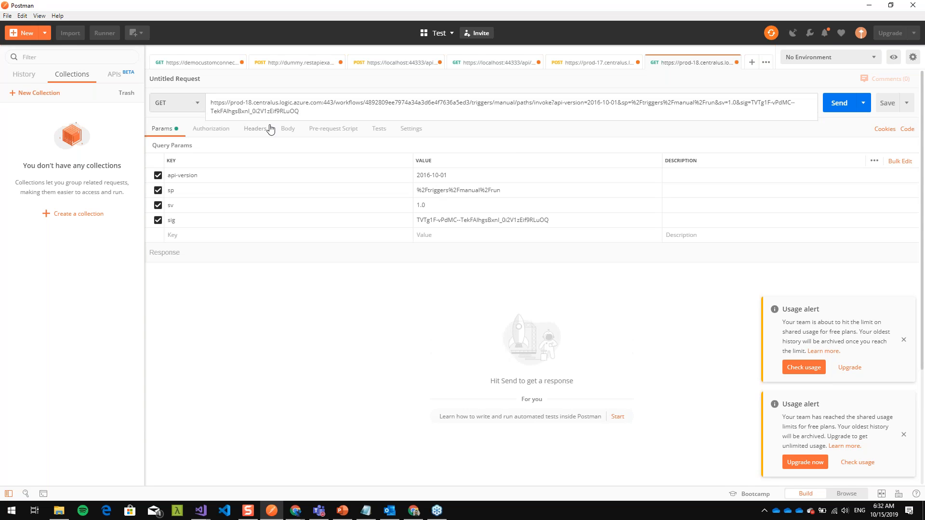
left_click(198, 105)
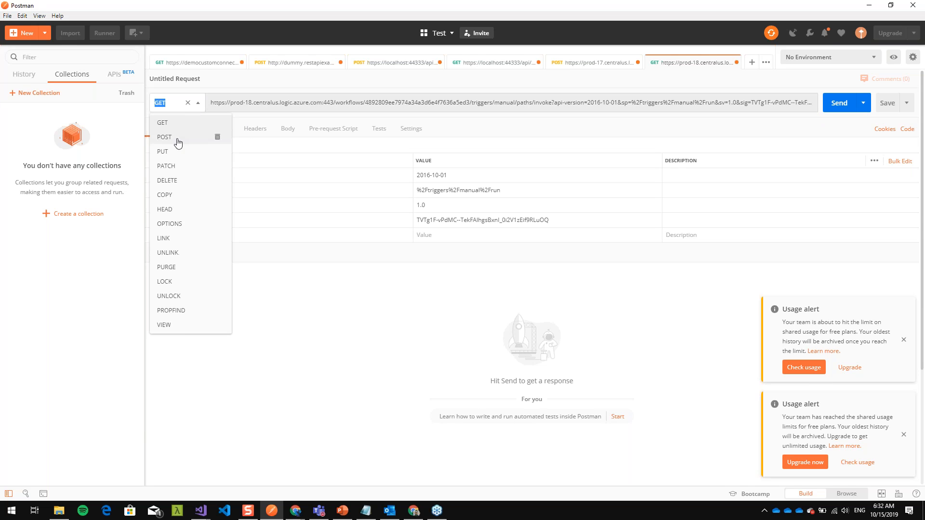
left_click(178, 141)
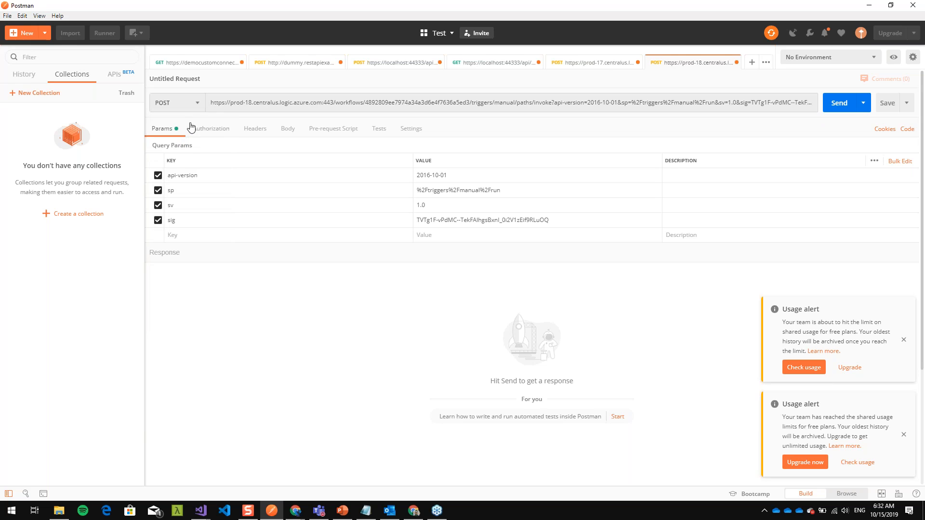
- Set the request body to raw JSON and start an object with its first property name
left_click(286, 130)
left_click(318, 146)
left_click(441, 147)
left_click(452, 192)
type("{")
key("Return")
type("\"ie")
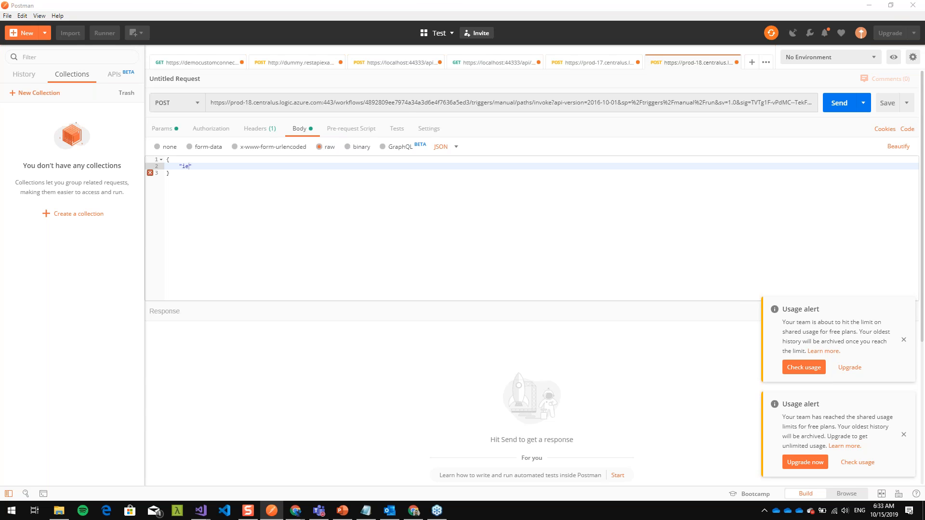
- Switch back to the Logic Apps Designer and examine the item, id and description properties in the trigger's request body schema
key("alt+Tab")
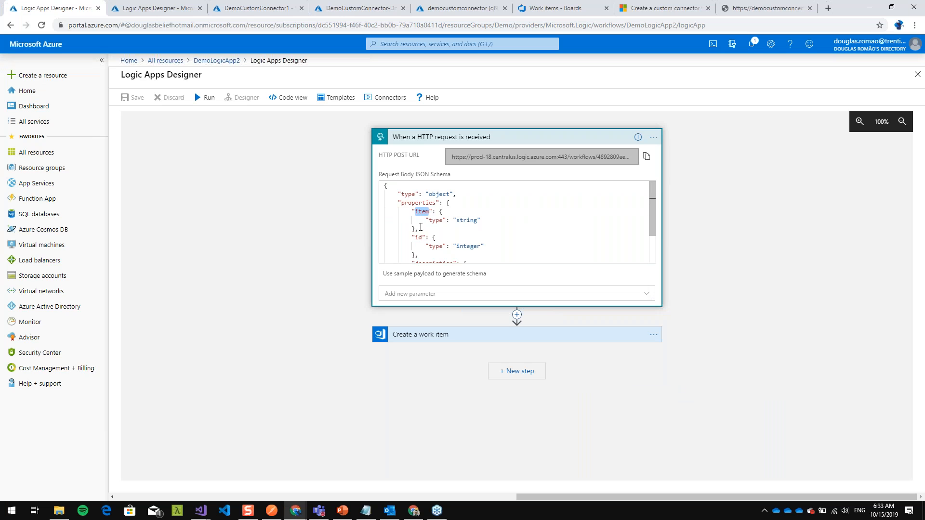
key("ctrl+1")
left_click(419, 222)
mouse_move(345, 161)
left_mouse_down()
mouse_move(358, 201)
mouse_move(459, 143)
mouse_move(337, 154)
left_mouse_up()
mouse_move(578, 250)
left_mouse_down()
mouse_move(380, 233)
mouse_move(532, 287)
mouse_move(559, 242)
left_mouse_up()
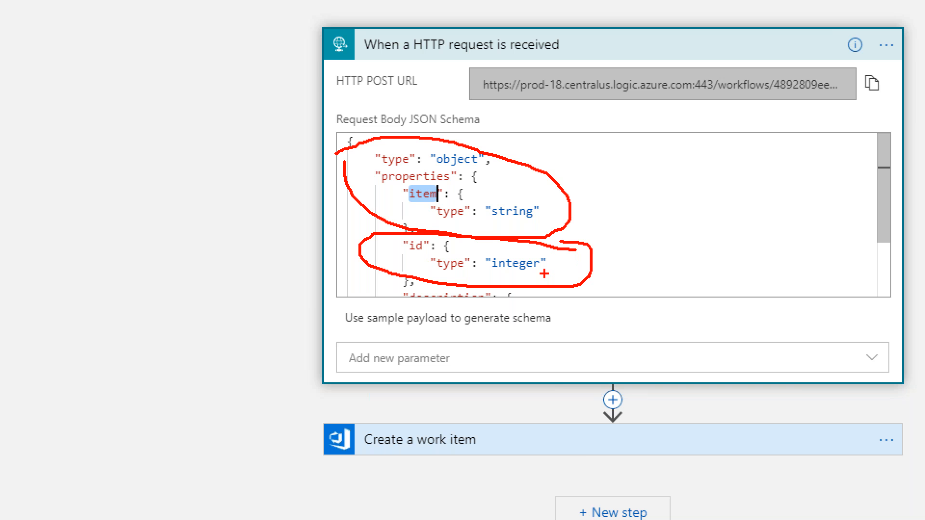
key("Escape")
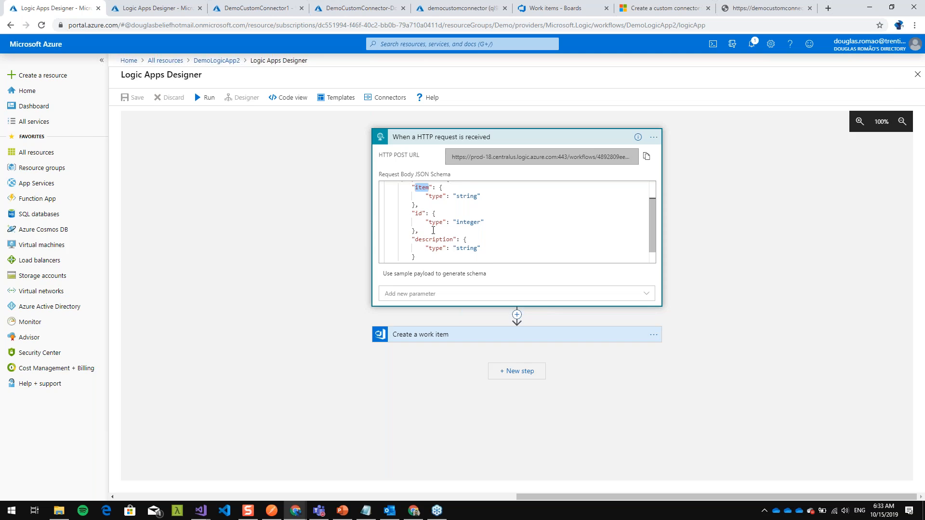
key("ctrl+1")
mouse_move(448, 233)
left_mouse_down()
mouse_move(321, 241)
mouse_move(552, 270)
mouse_move(384, 227)
left_mouse_up()
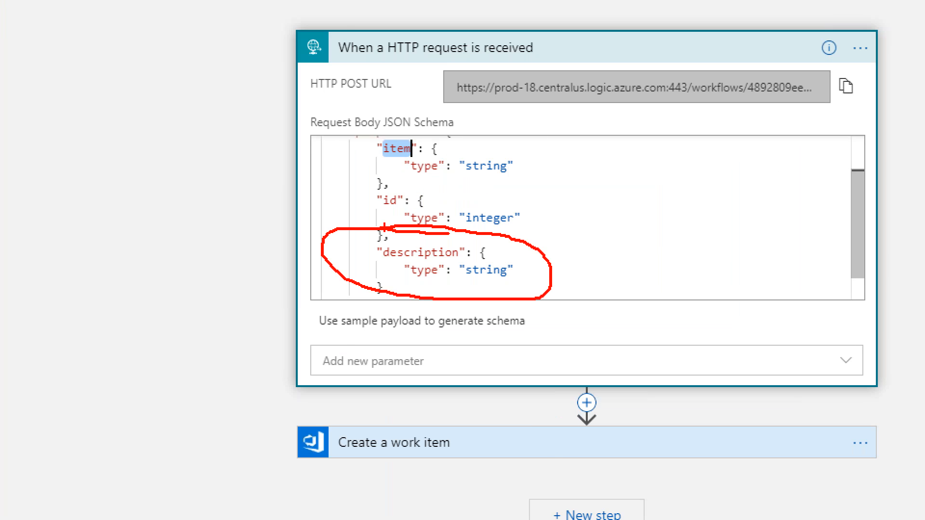
key("Escape")
- In Postman, complete the JSON body with item "New Task to be done", description "This is the description" and id 1
key("alt+Tab")
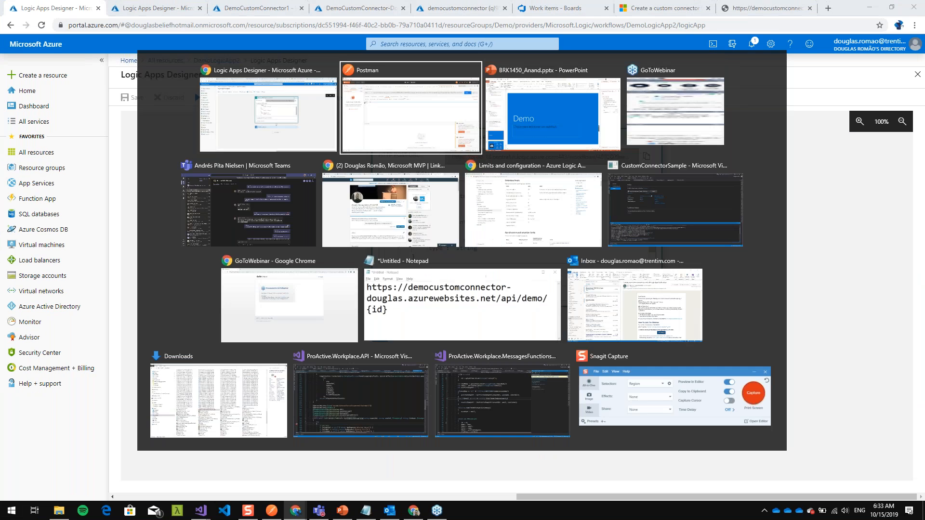
key("Left")
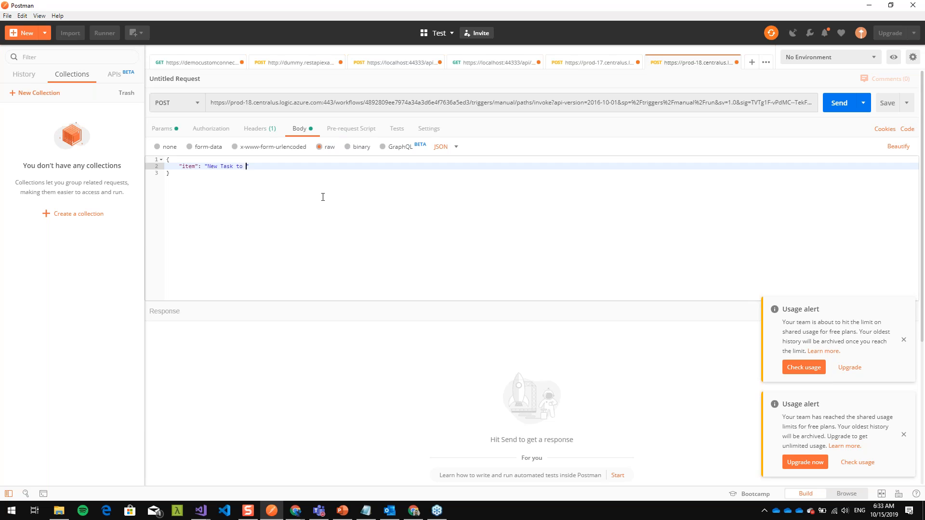
key("Return")
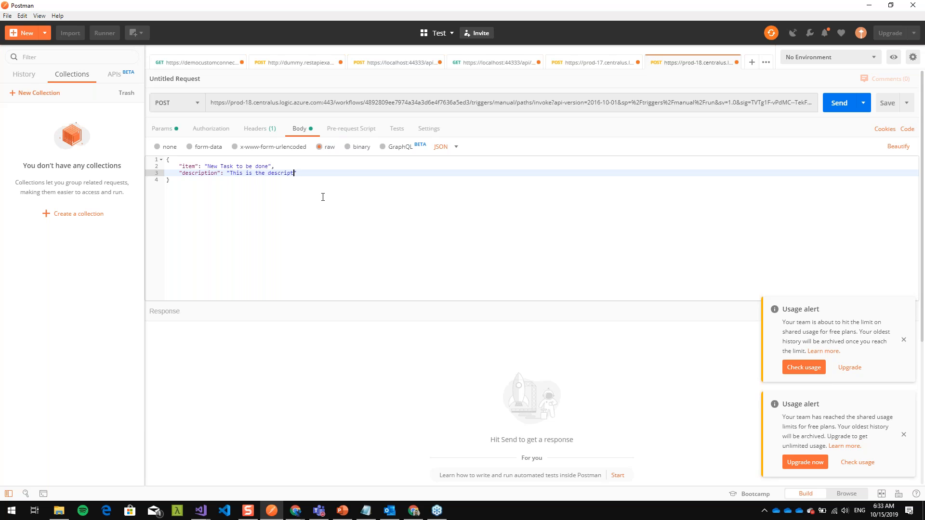
key("Return")
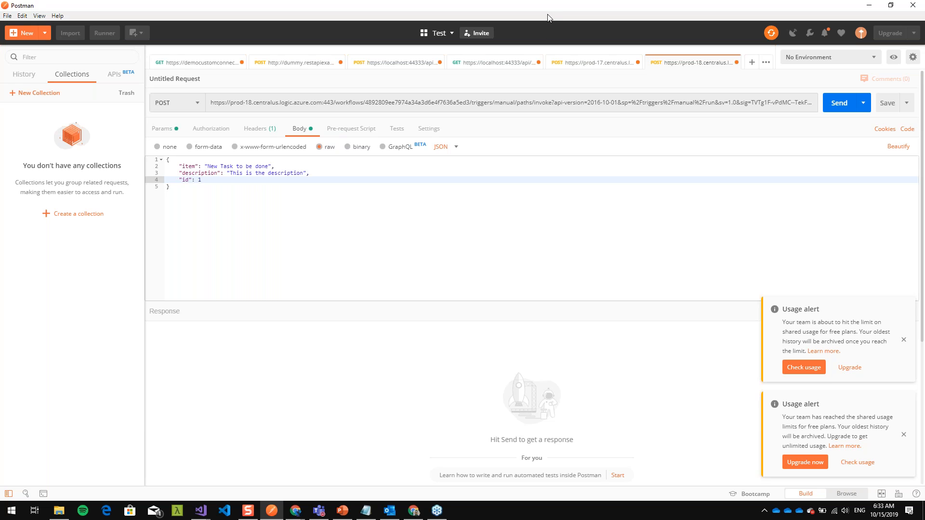
- Move the Postman window aside, send the POST request and check its response status
left_click_drag(553, 12, 376, 19)
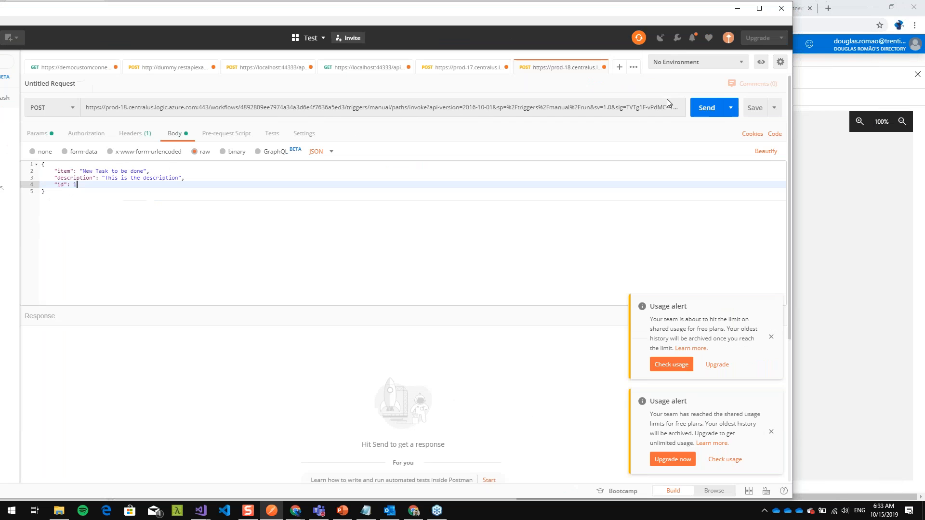
left_click(700, 111)
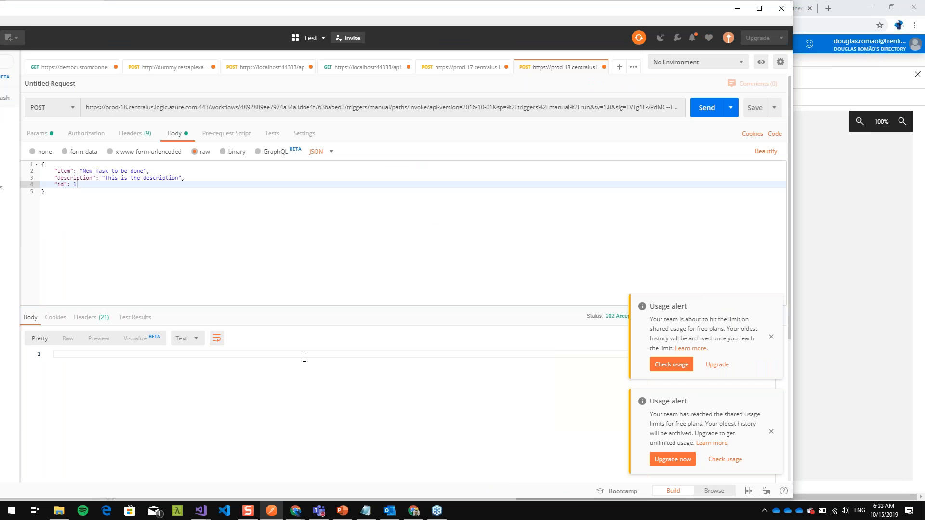
mouse_move(606, 321)
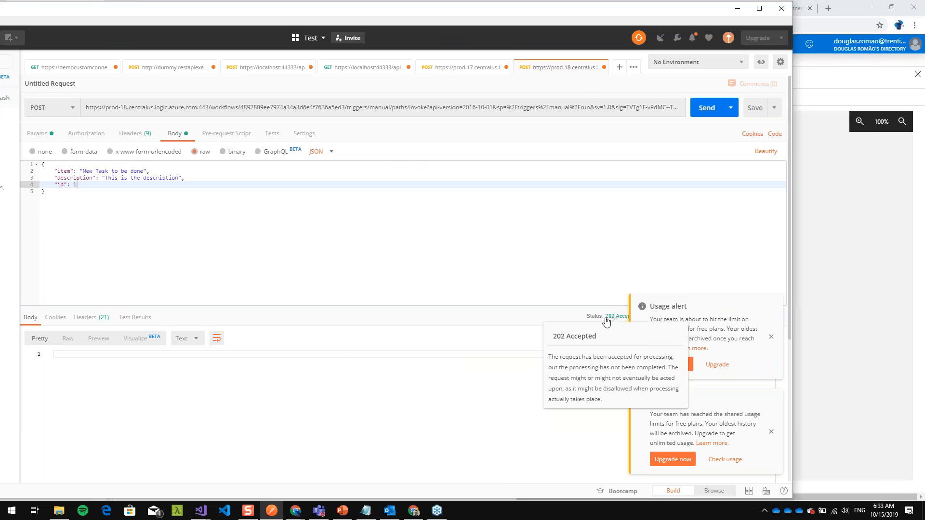
- Return to the DemoLogicApp2 overview in the Azure portal, refresh the runs history and open the latest run's details
key("alt+Tab")
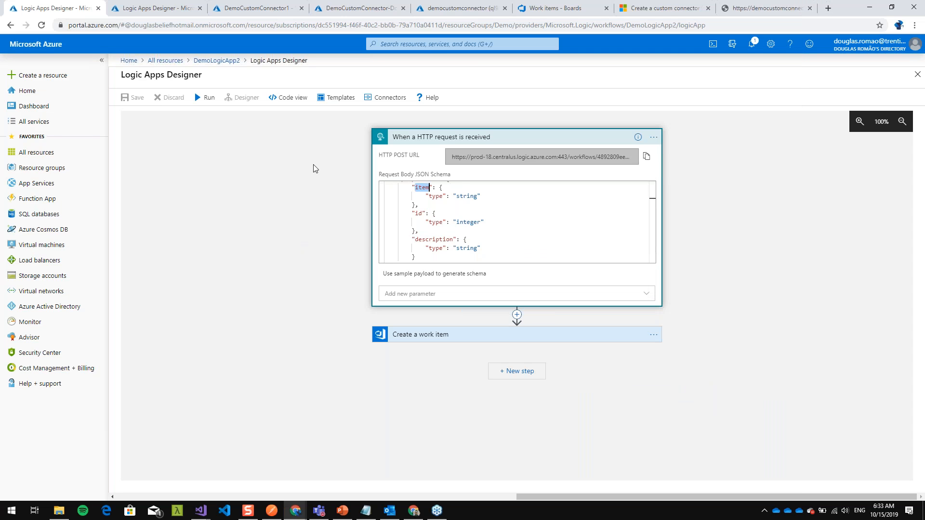
left_click(236, 63)
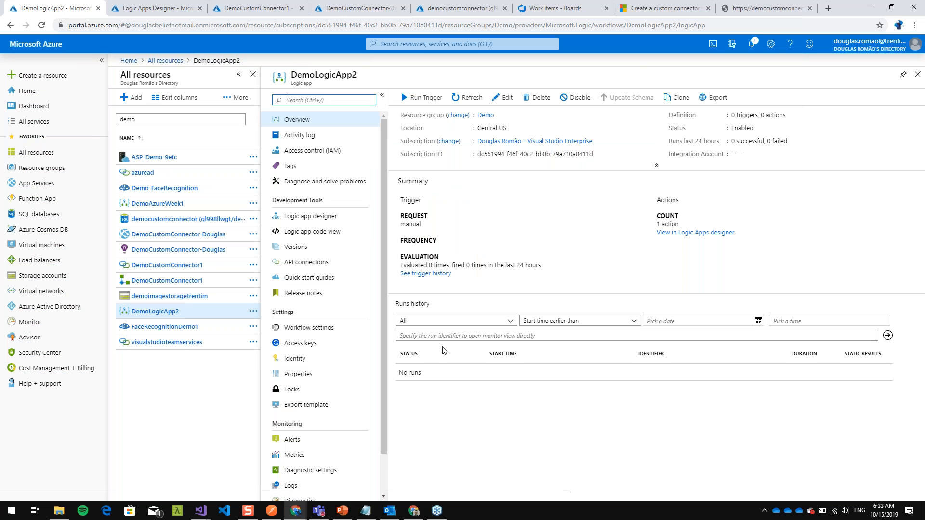
left_click(467, 97)
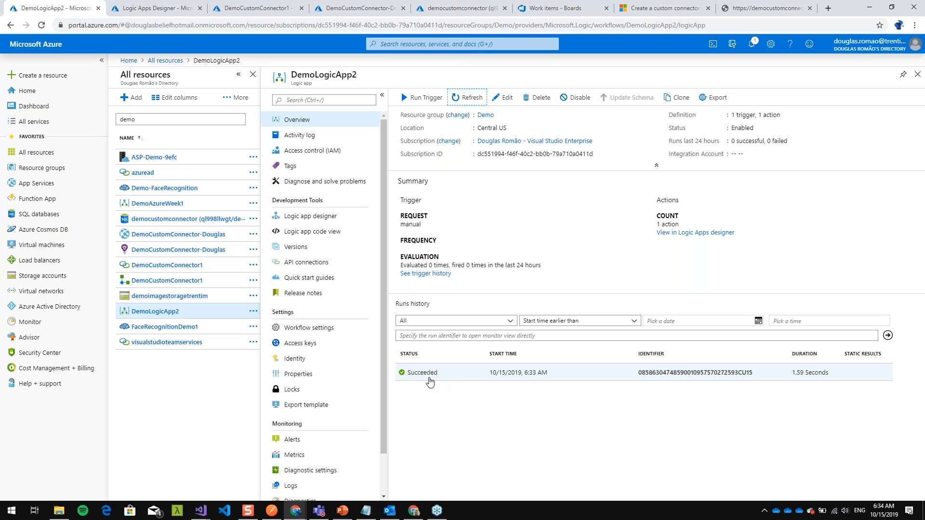
left_click(404, 374)
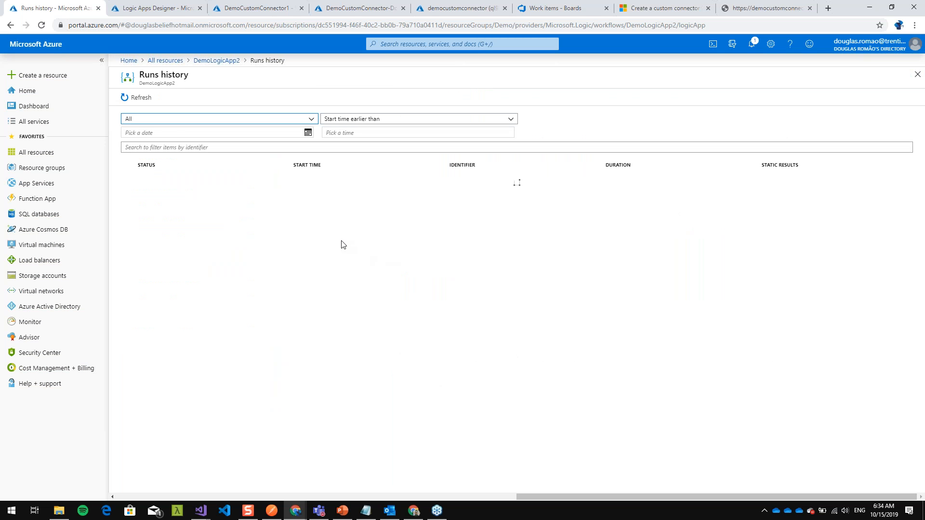
left_click(308, 184)
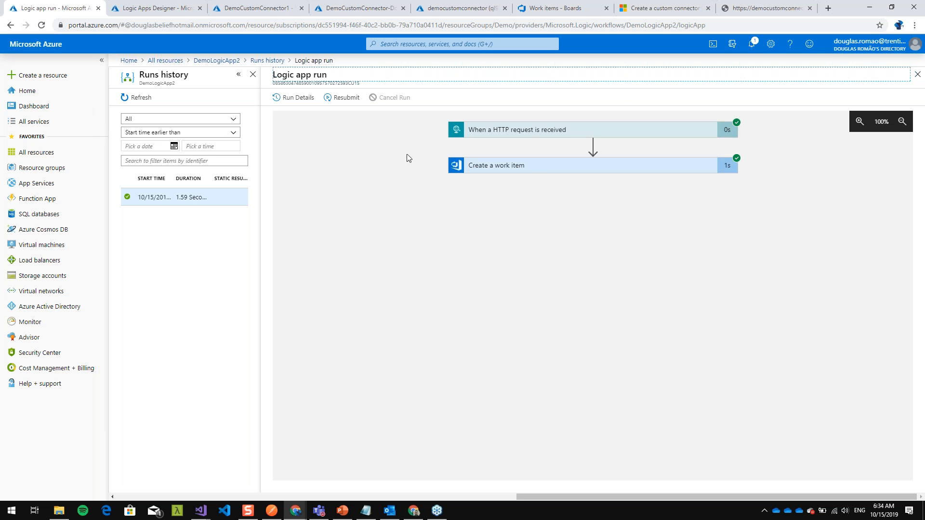
- Examine the run's HTTP trigger and Create a work item details, and refresh the Azure DevOps work items list to check the created item
left_click(553, 135)
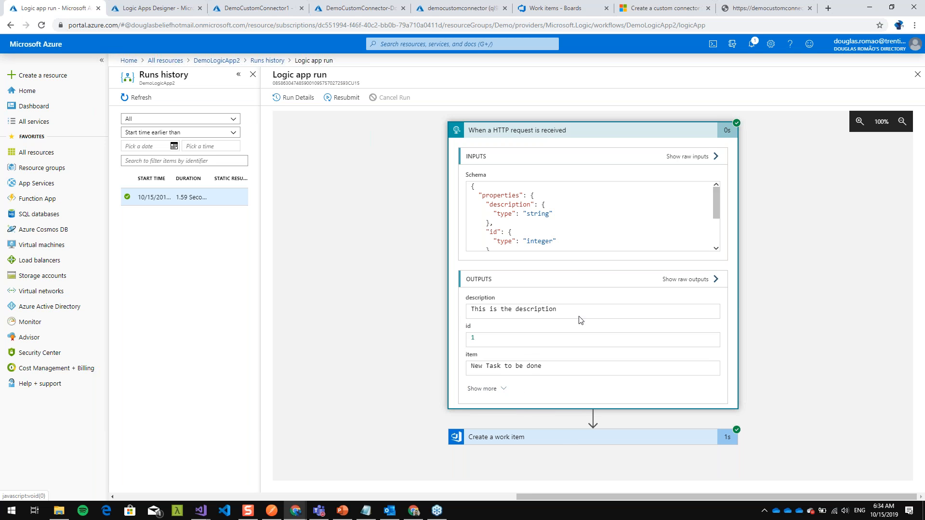
left_click(562, 438)
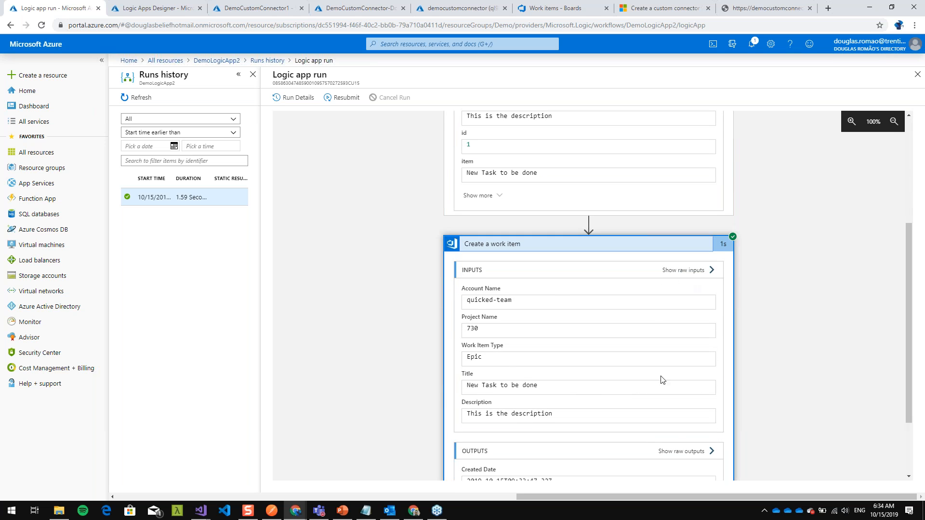
scroll(543, 295, "down", 1)
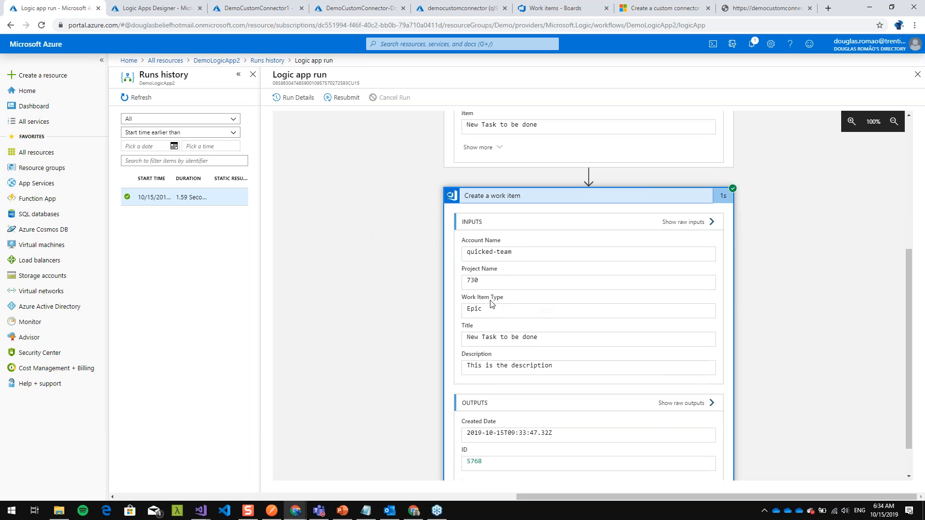
left_click(546, 8)
left_click(42, 25)
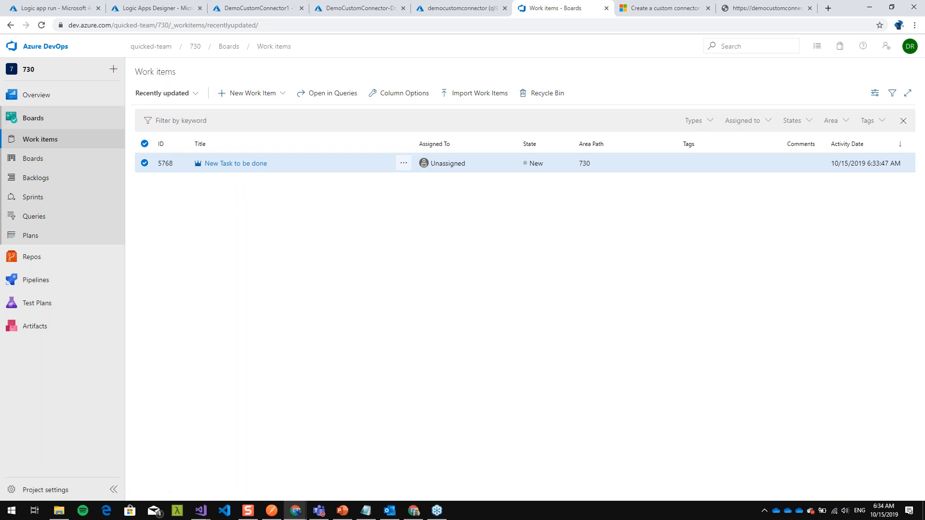
left_click(154, 8)
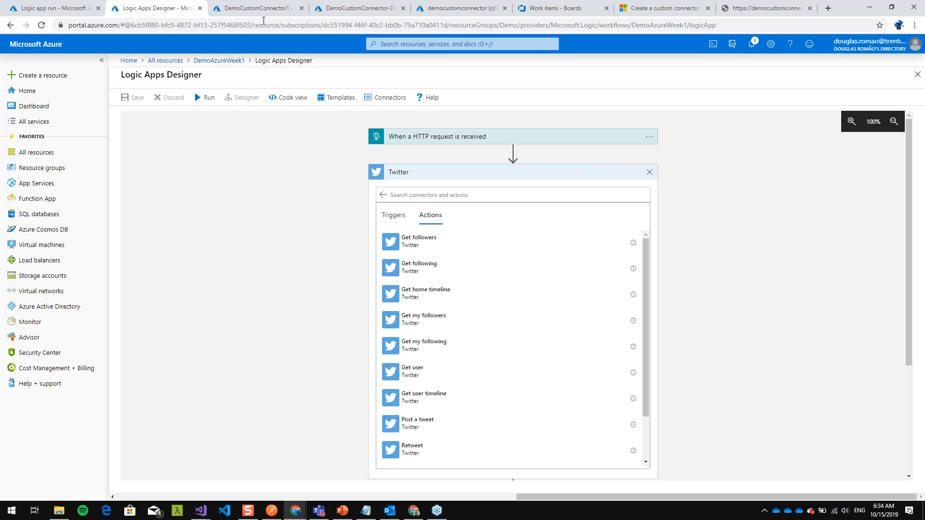
left_click(266, 10)
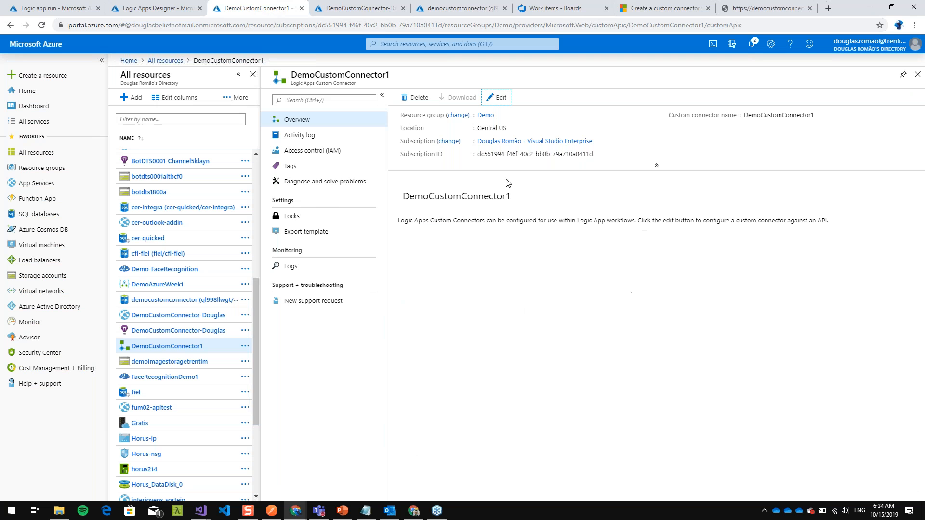
left_click(360, 13)
left_click(66, 6)
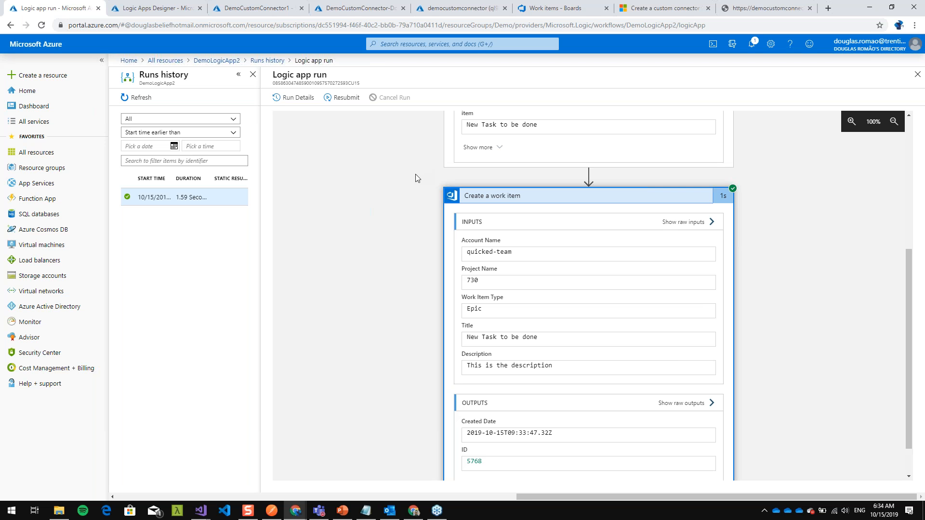
- Open DemoLogicApp2 for editing and insert a new action between the HTTP request trigger and Create a work item
left_click(220, 64)
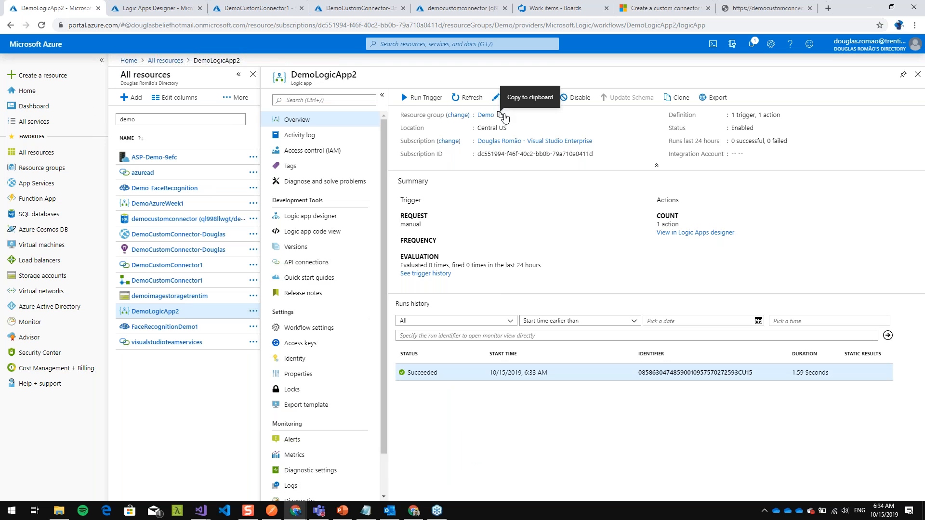
left_click(494, 97)
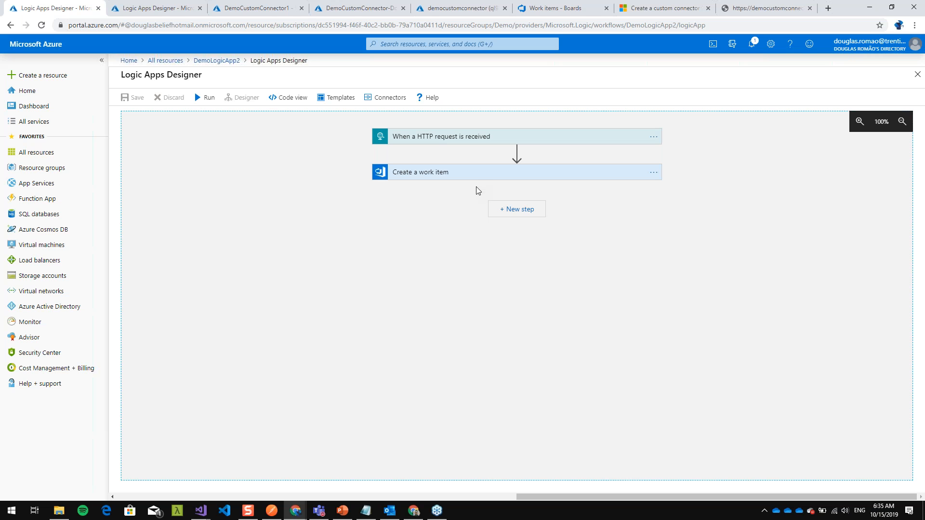
mouse_move(491, 165)
left_click(517, 152)
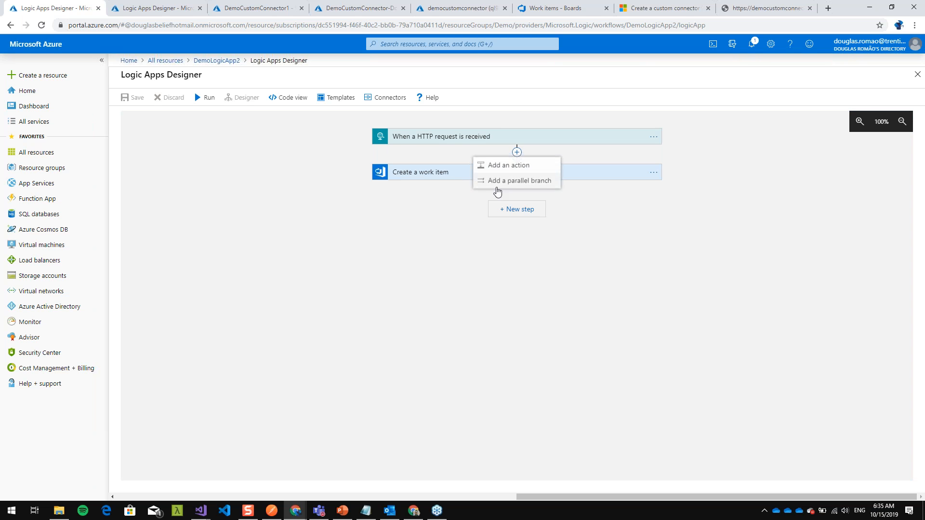
left_click(516, 168)
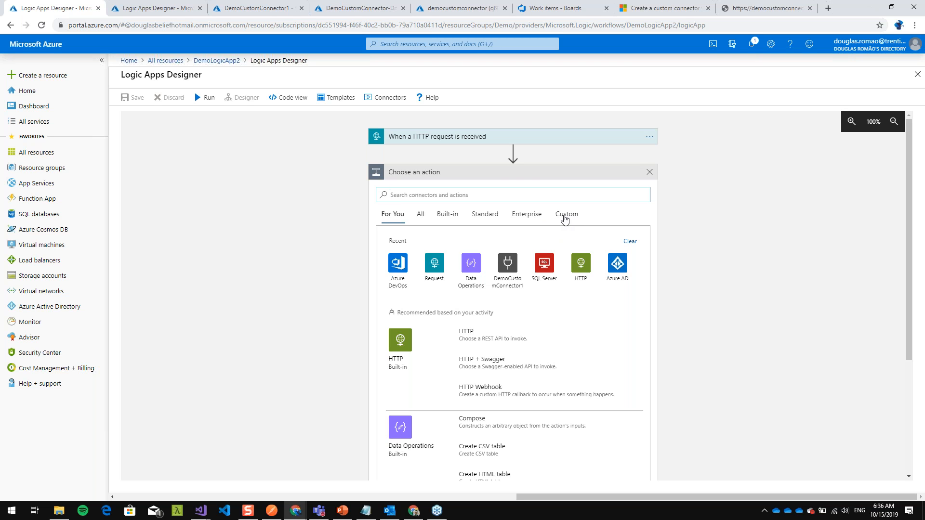
- List the custom connectors for the new action and check the triggers and actions offered by DemoCustomConnector1
left_click(564, 216)
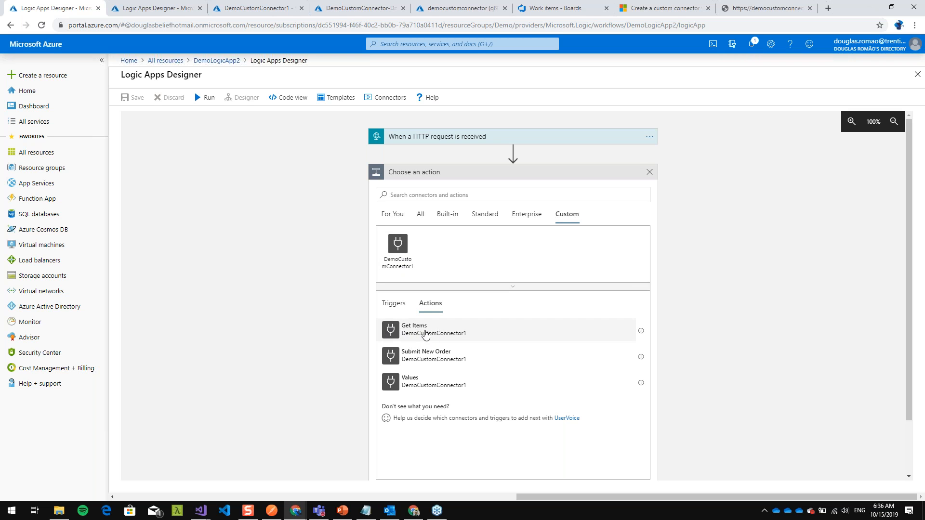
left_click(405, 304)
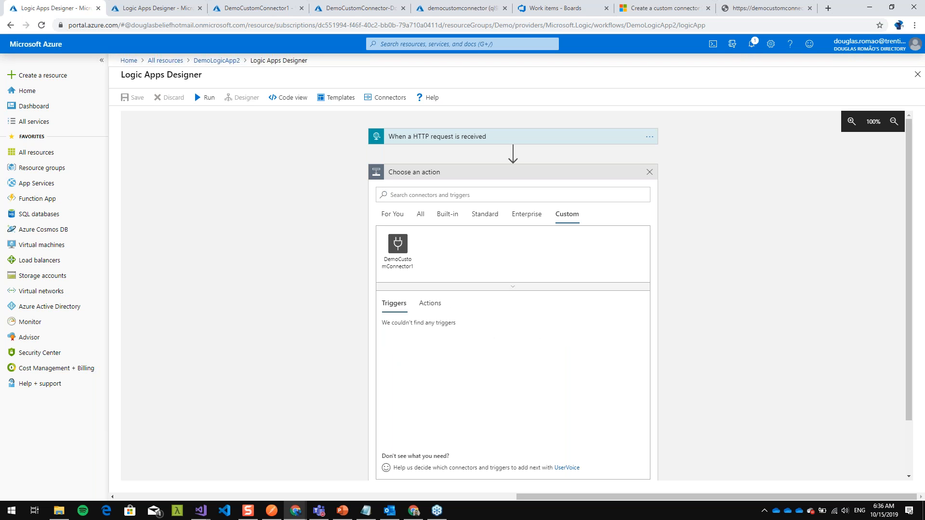
left_click(430, 304)
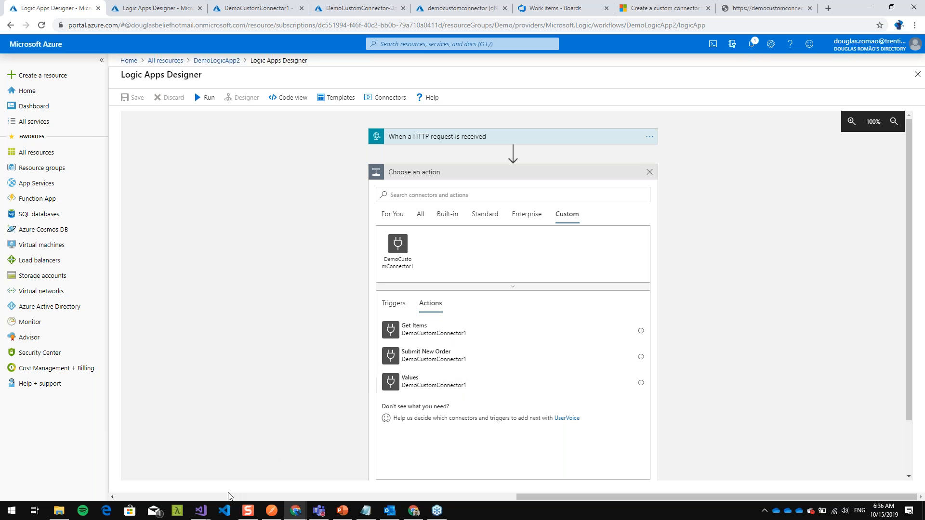
- Switch to the CustomConnectorSample project in Visual Studio, open DemoController.cs from the Controllers folder and maximize the window
mouse_move(201, 510)
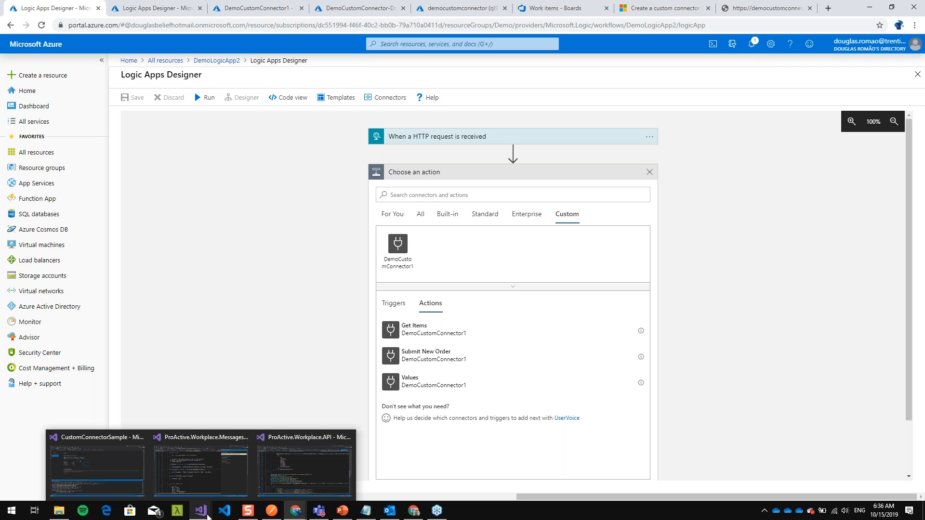
left_click(133, 468)
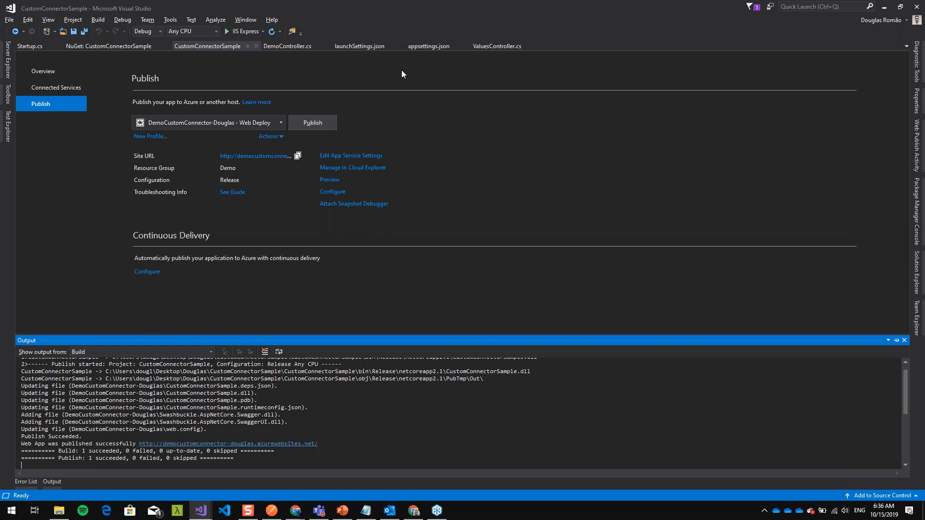
left_click_drag(571, 13, 365, 30)
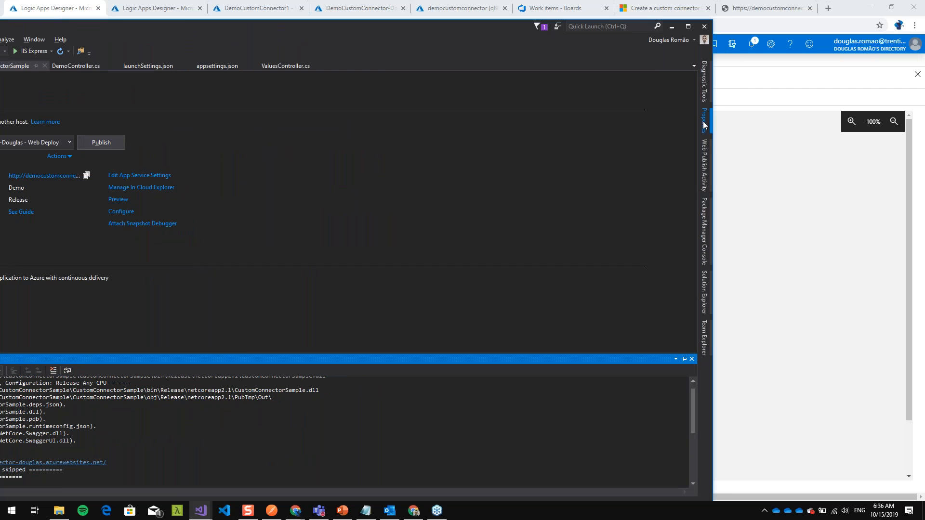
left_click(706, 298)
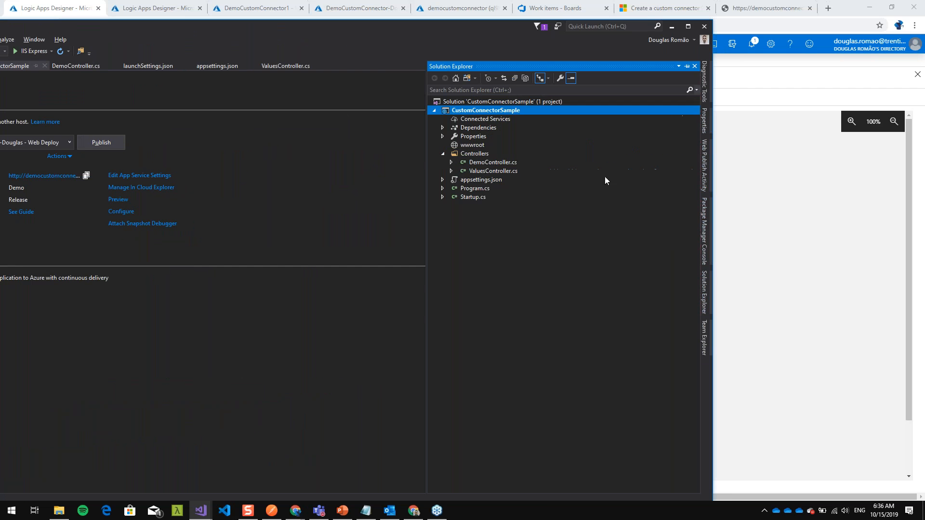
double_click(474, 163)
left_click_drag(327, 30, 337, 27)
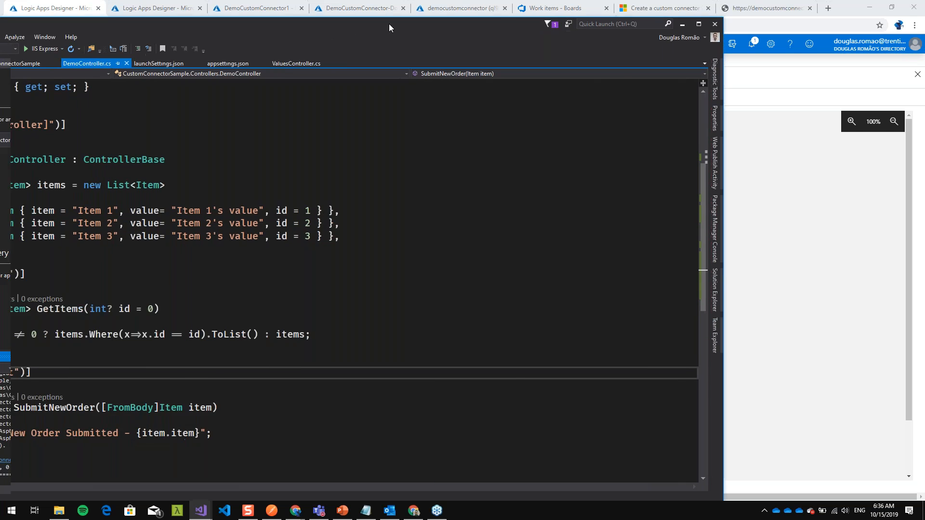
double_click(388, 24)
- Review the GetItems and SubmitNewOrder endpoint definitions in the DemoController class
key("Up")
key("Up")
key("Up")
key("Up")
key("Up")
key("Up")
key("Up")
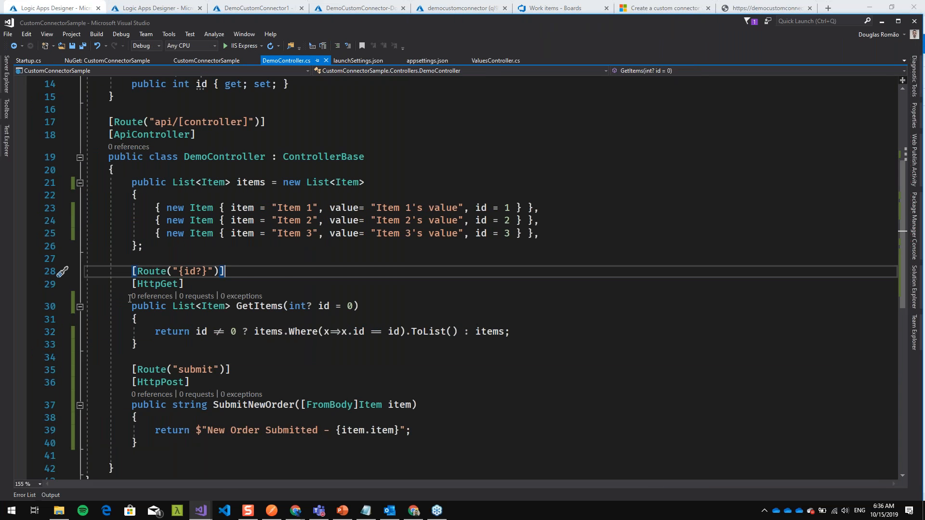
scroll(130, 298, "down", 2)
key("Home")
key("shift+Down")
key("shift+Down")
key("shift+Down")
key("shift+End")
left_click_drag(198, 271, 227, 273)
left_click(338, 283)
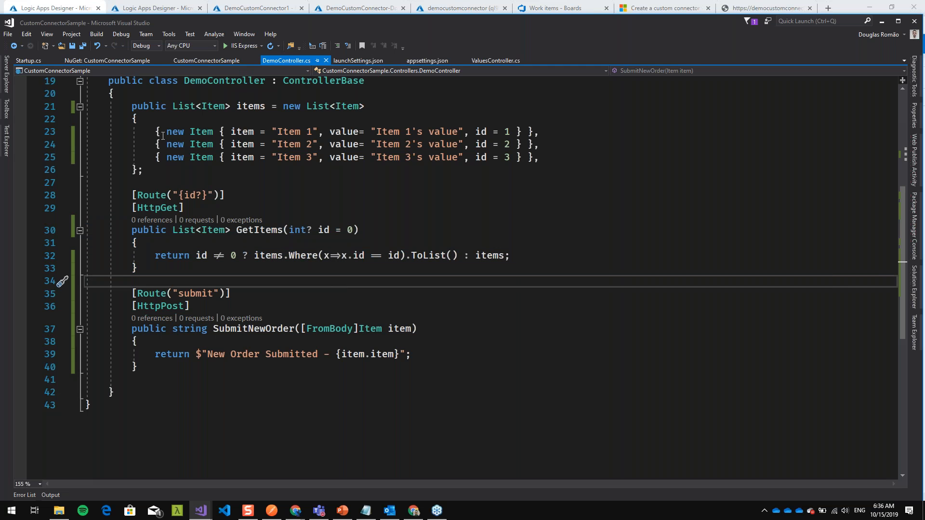
- Examine the hard-coded items list and how the GetItems method filters it by id or returns all items
scroll(163, 135, "up", 1)
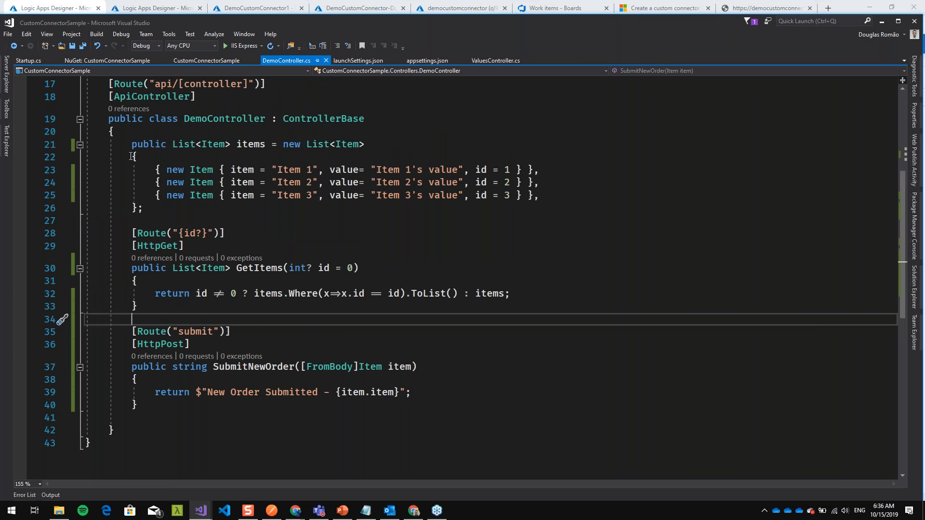
left_click_drag(130, 147, 214, 204)
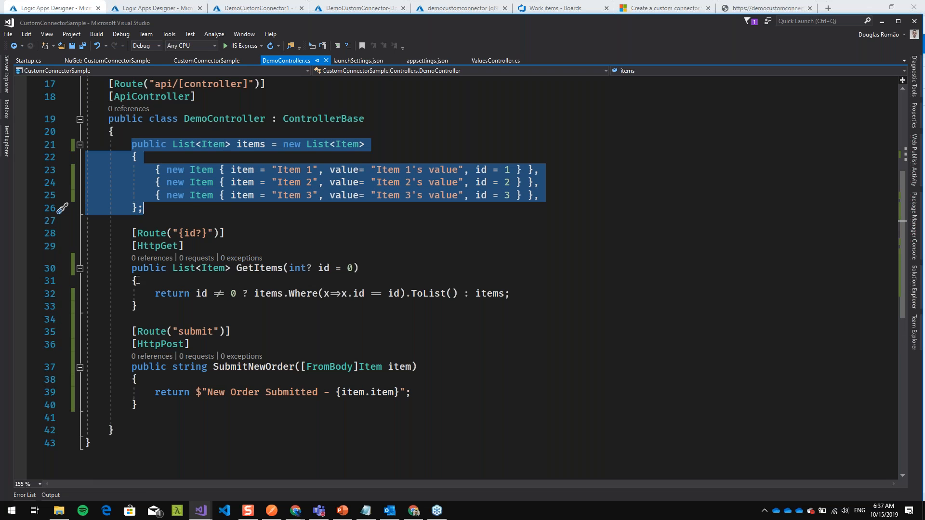
left_click_drag(127, 267, 168, 310)
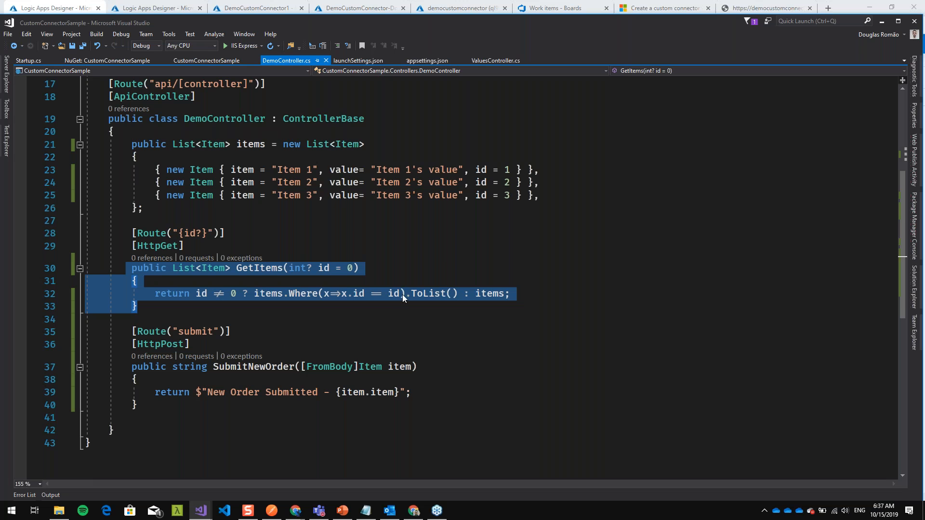
left_click_drag(127, 144, 185, 212)
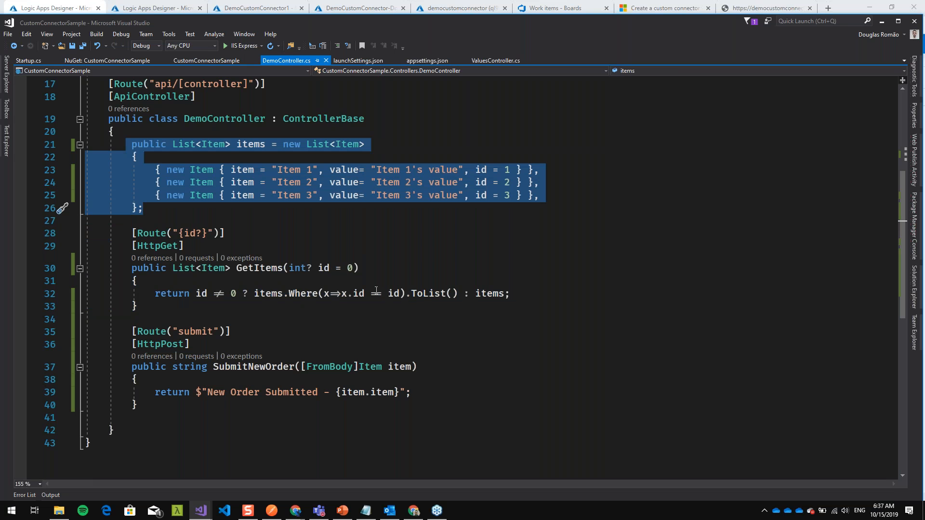
left_click_drag(464, 293, 510, 293)
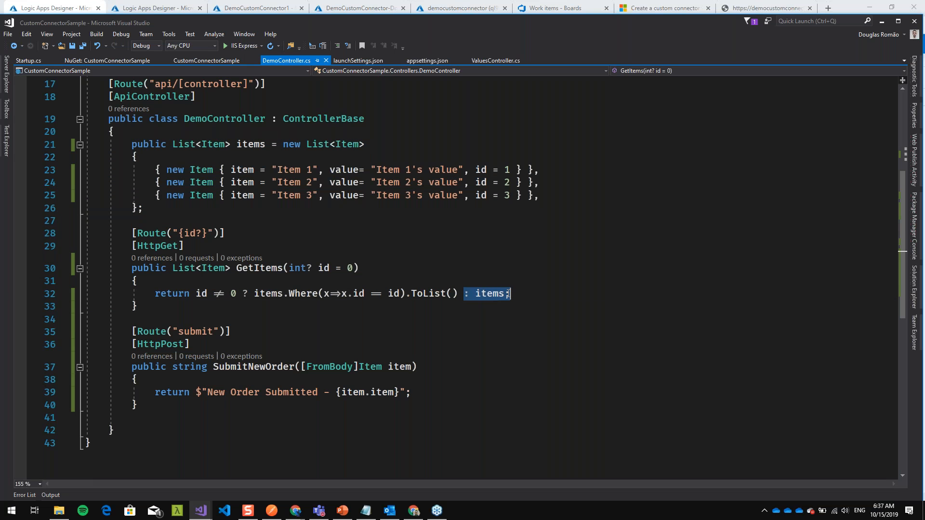
- Examine the SubmitNewOrder POST method and the message string it returns
left_click_drag(133, 318, 164, 406)
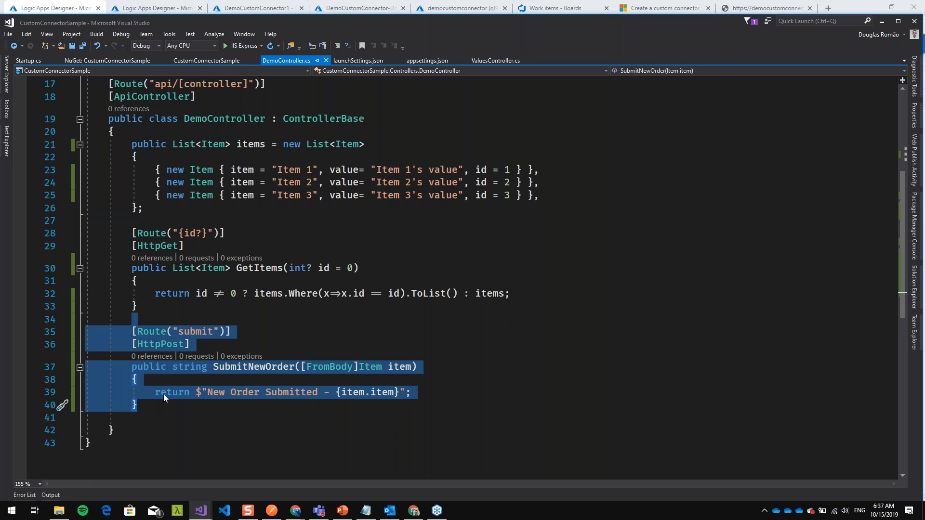
left_click(246, 404)
left_click(201, 392)
left_click_drag(208, 390, 428, 390)
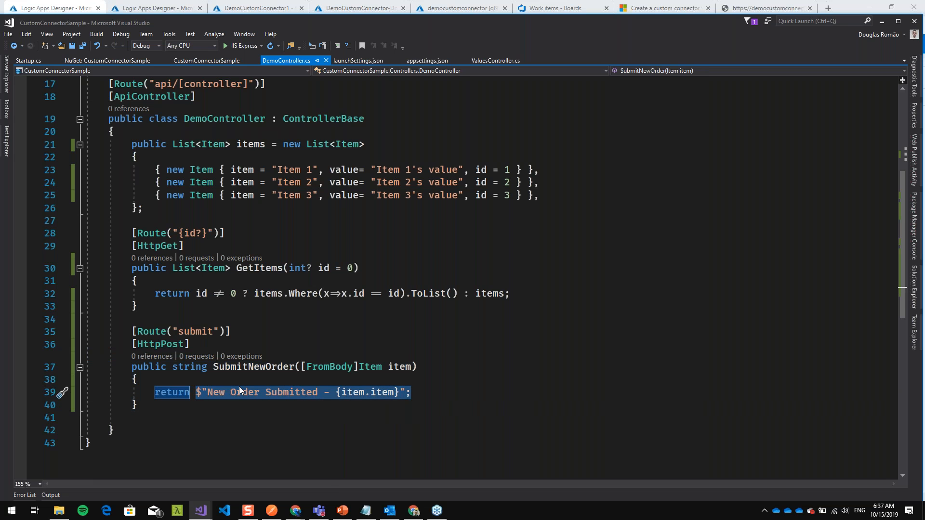
- Add the comment "//CAll a legacy system here" above the return line in SubmitNewOrder and save DemoController.cs
left_click(170, 381)
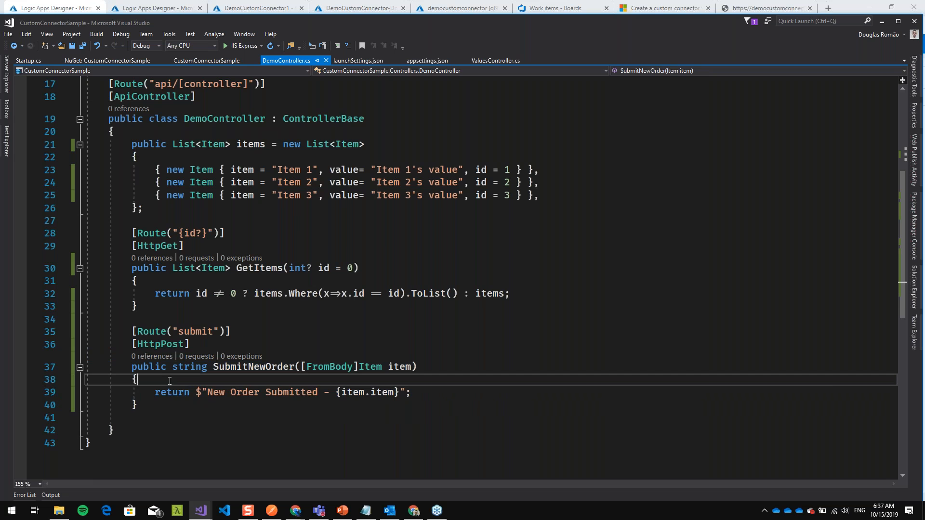
type("ll a lete")
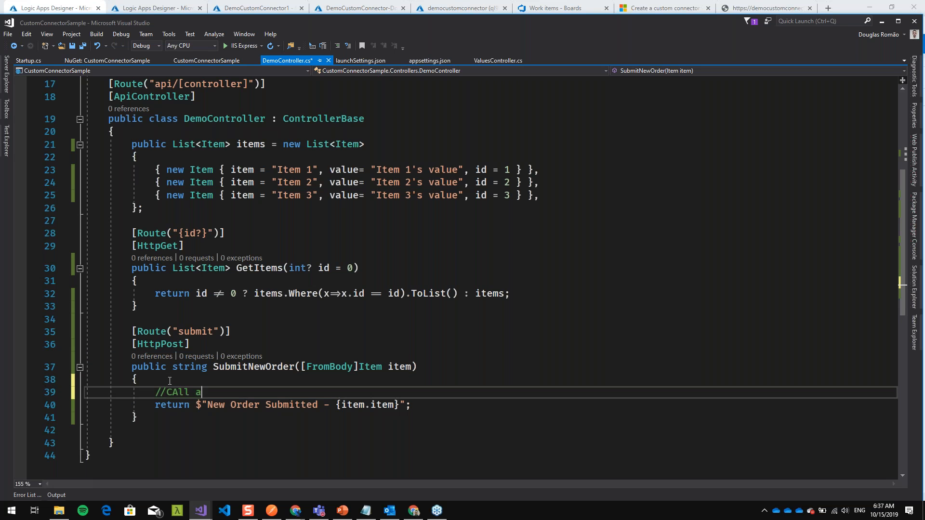
key("BackSpace")
key("BackSpace")
type("gacy system here")
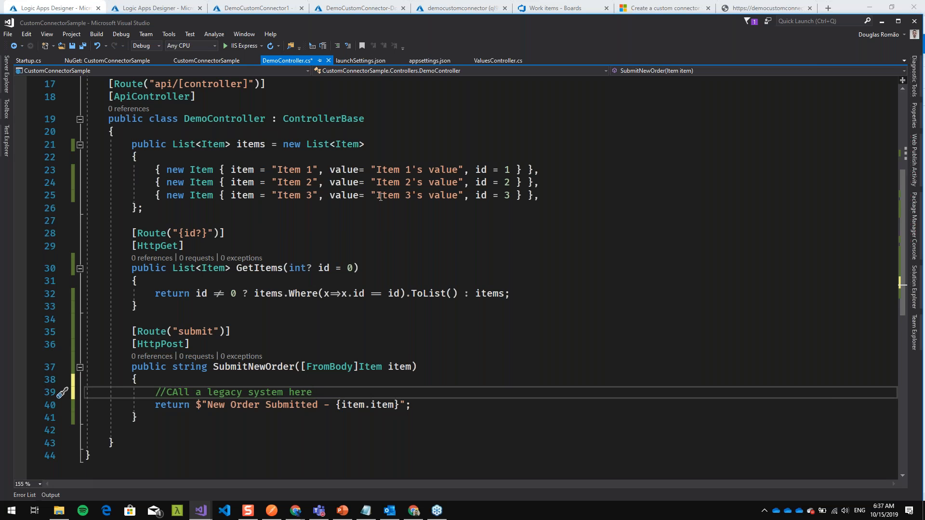
key("ctrl+s")
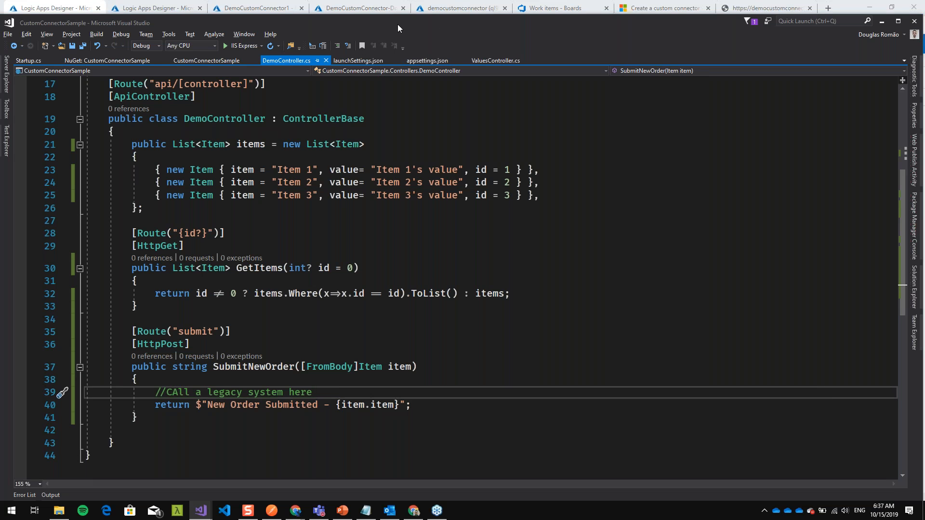
- Compare the connector actions listed in Logic Apps Designer with the GetItems route, signature and return statement in the code
key("alt+Tab")
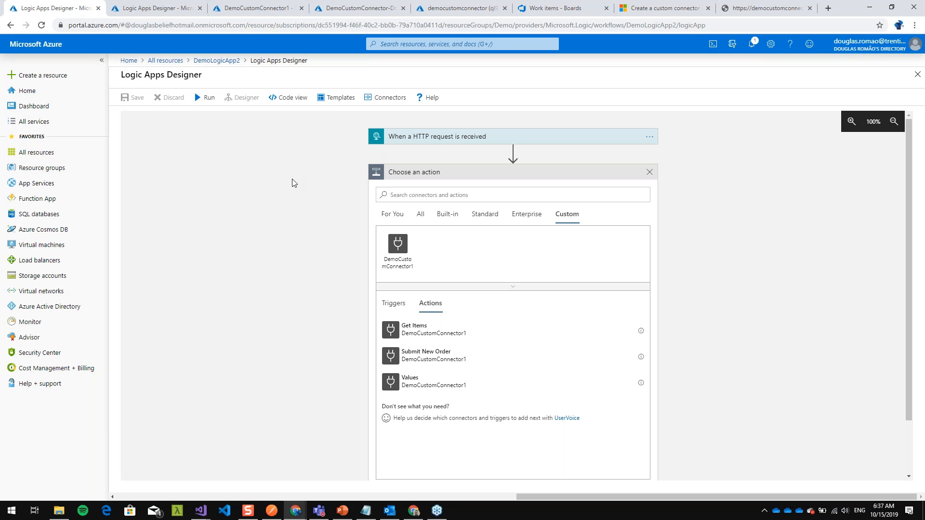
key("alt+Tab")
left_click_drag(120, 233, 521, 294)
left_click(155, 310)
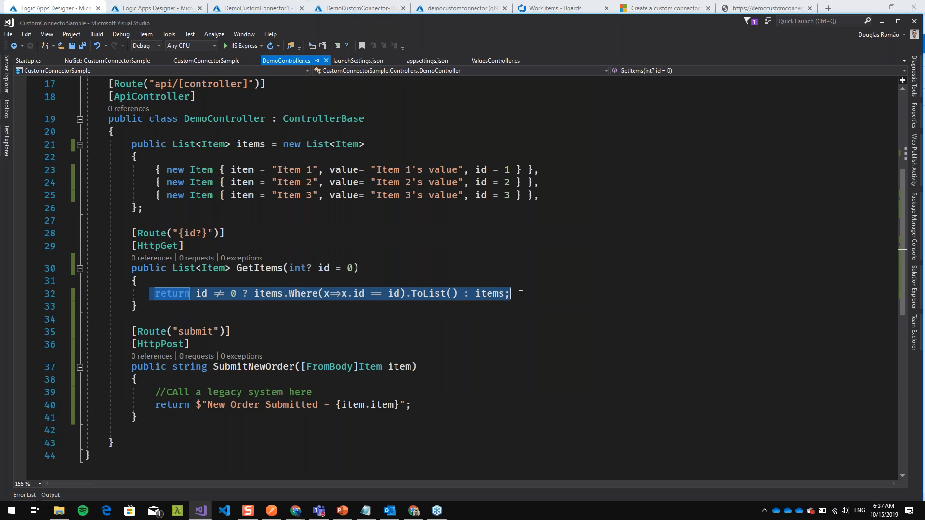
left_click_drag(134, 233, 409, 264)
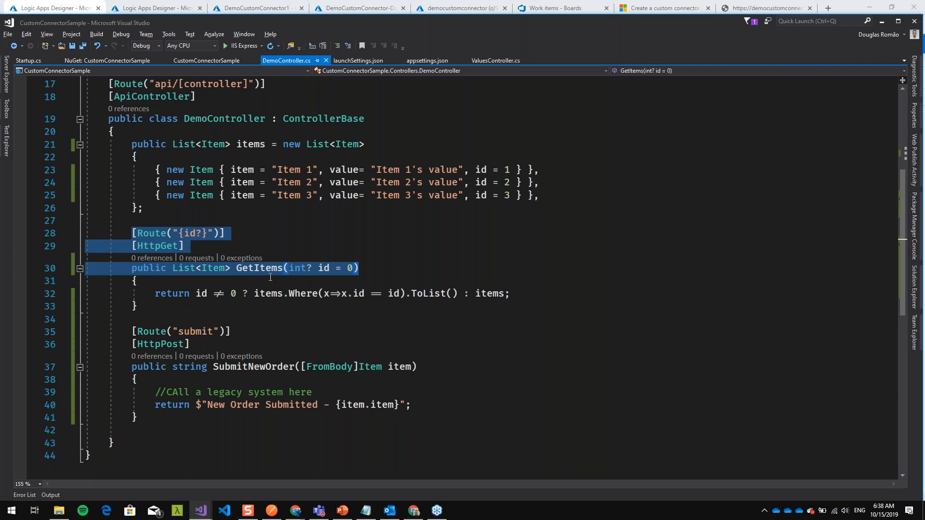
key("alt+Tab")
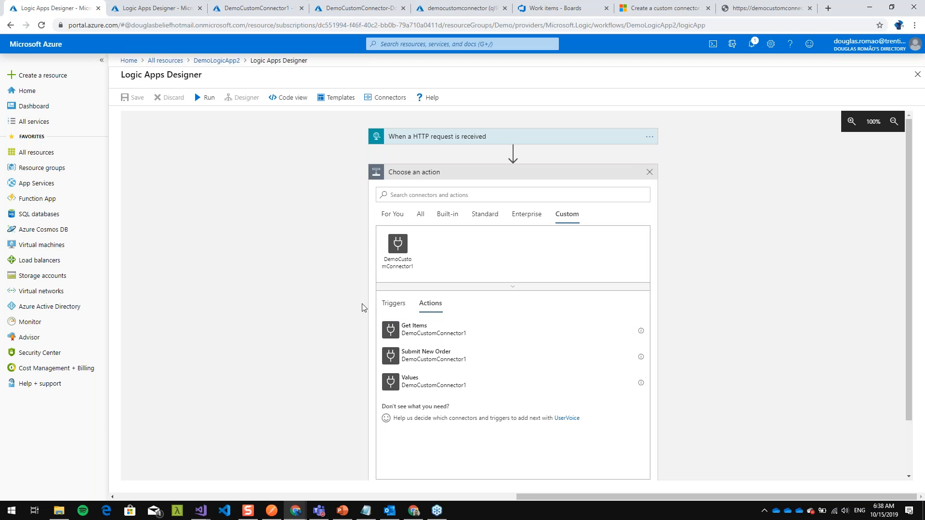
key("alt+Tab")
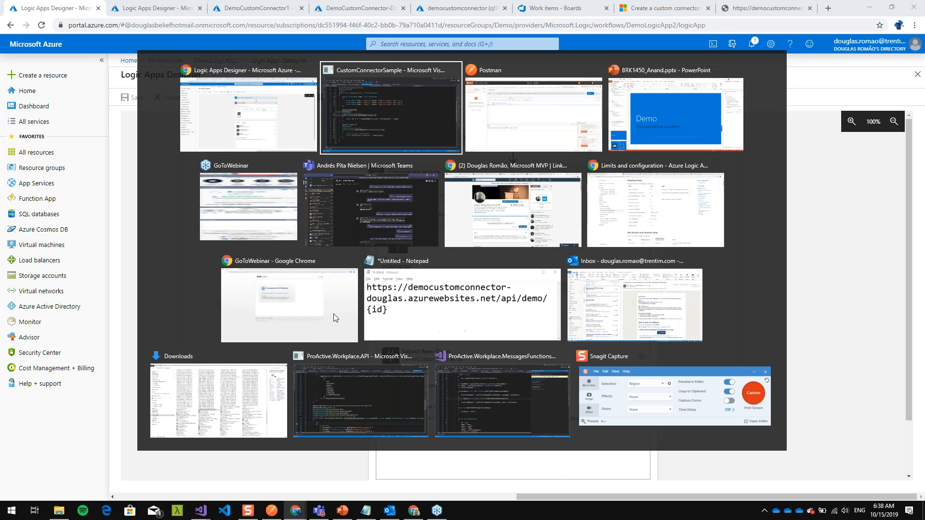
left_click(196, 291)
left_click_drag(142, 270, 419, 267)
key("alt+Tab")
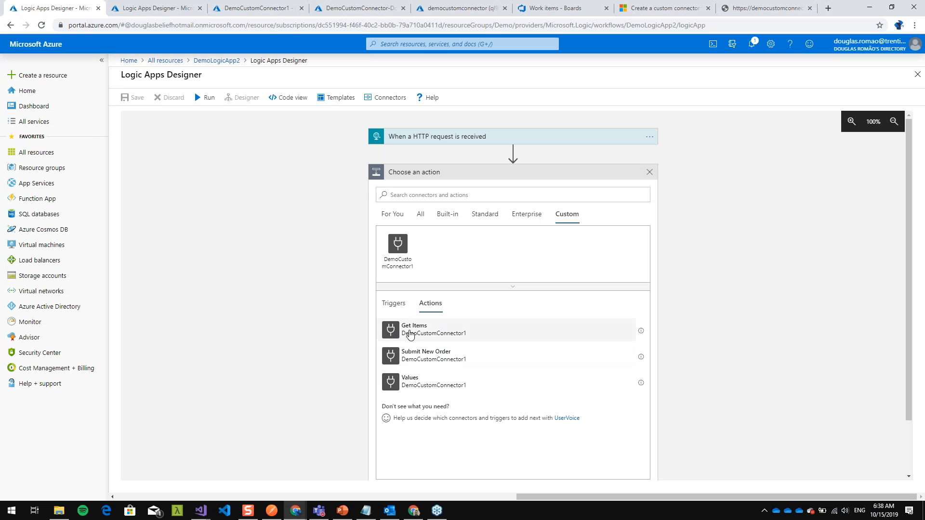
- Add the Get Items action of DemoCustomConnector1 before Create a work item and recheck the GetItems id parameter in the code
left_click(418, 331)
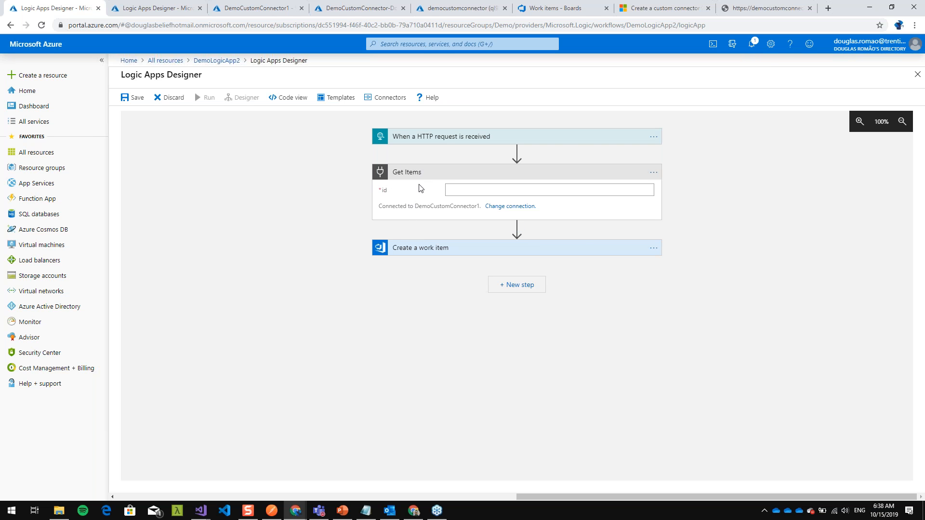
key("alt+Tab")
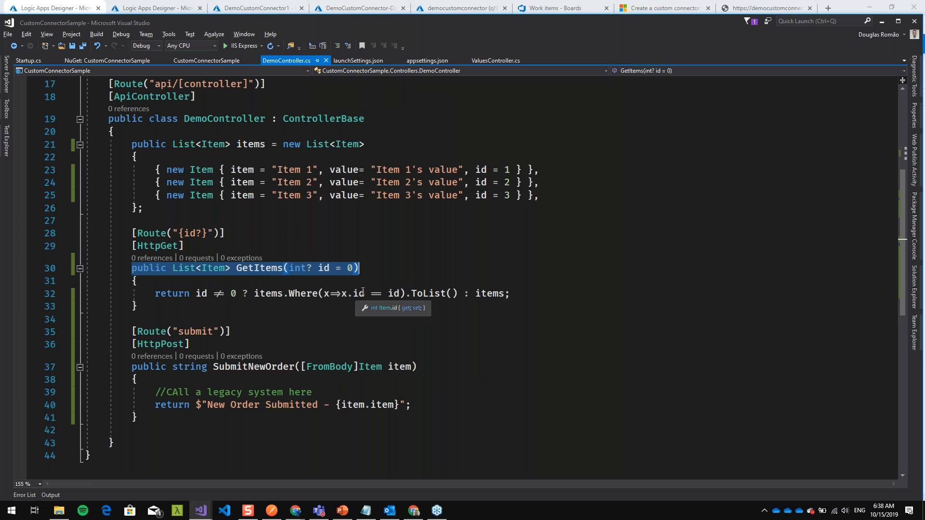
key("alt+Tab")
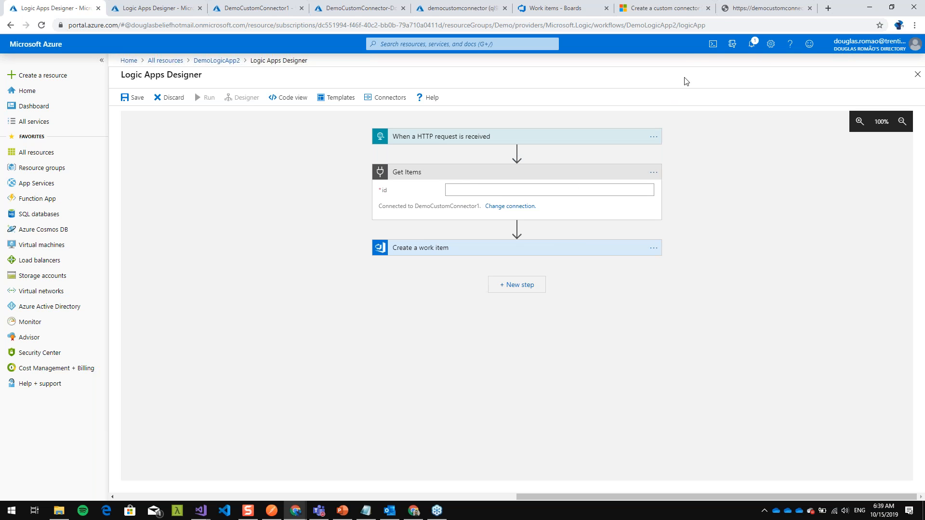
- Show the browser page with the api/demo/1 response and circle the URL's path and id and the returned JSON
left_click(734, 14)
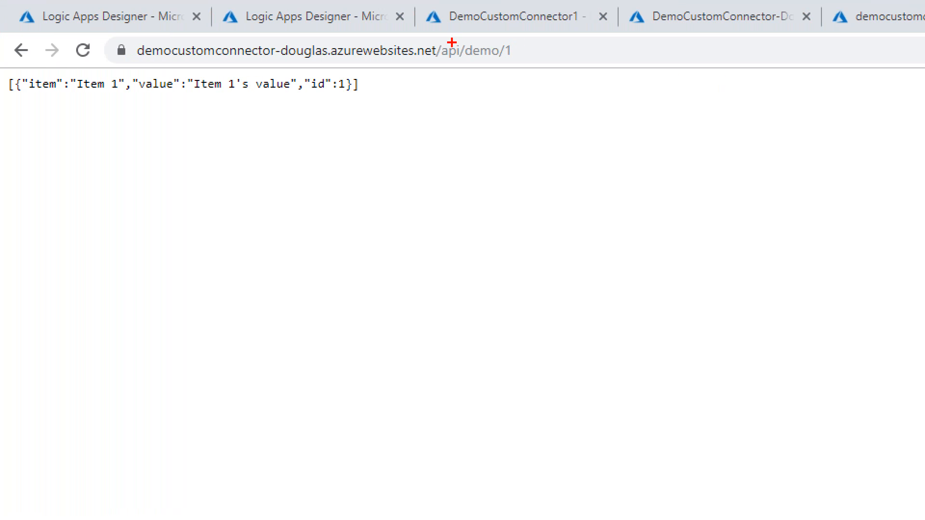
mouse_move(507, 42)
left_mouse_down()
mouse_move(434, 42)
mouse_move(448, 74)
mouse_move(521, 36)
mouse_move(503, 65)
left_mouse_up()
mouse_move(2, 107)
left_mouse_down()
mouse_move(402, 85)
mouse_move(86, 52)
mouse_move(4, 104)
mouse_move(7, 113)
left_mouse_up()
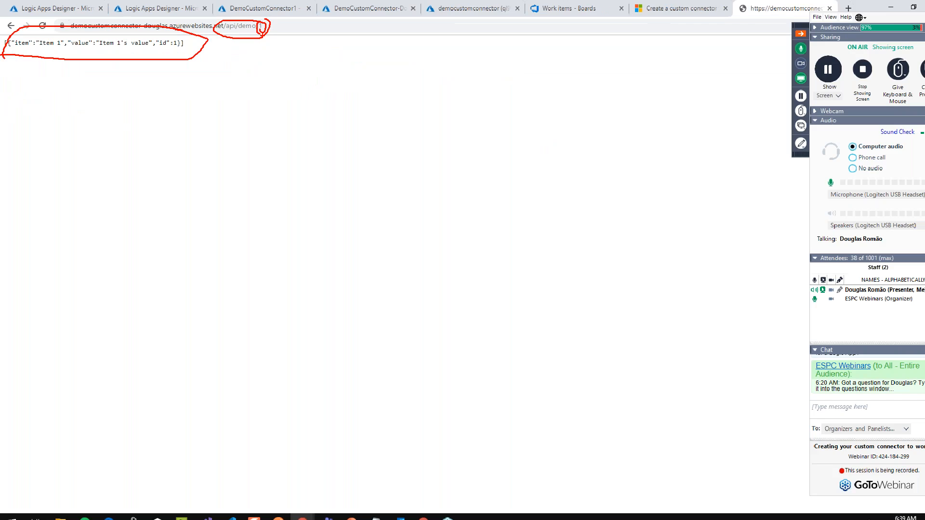
- Request api/demo/0 and api/demo/ without an id in the browser, and circle the Item 2 object in the returned JSON
left_click(253, 25)
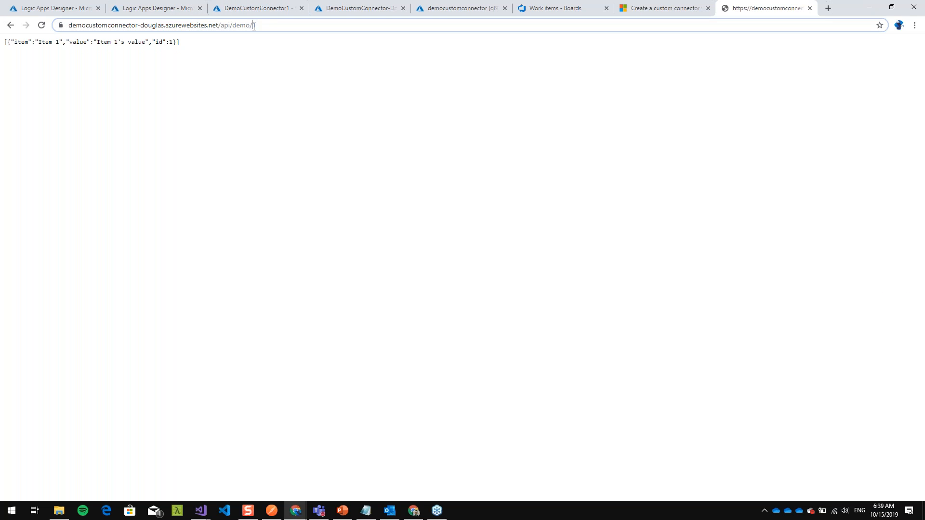
type("0")
key("Return")
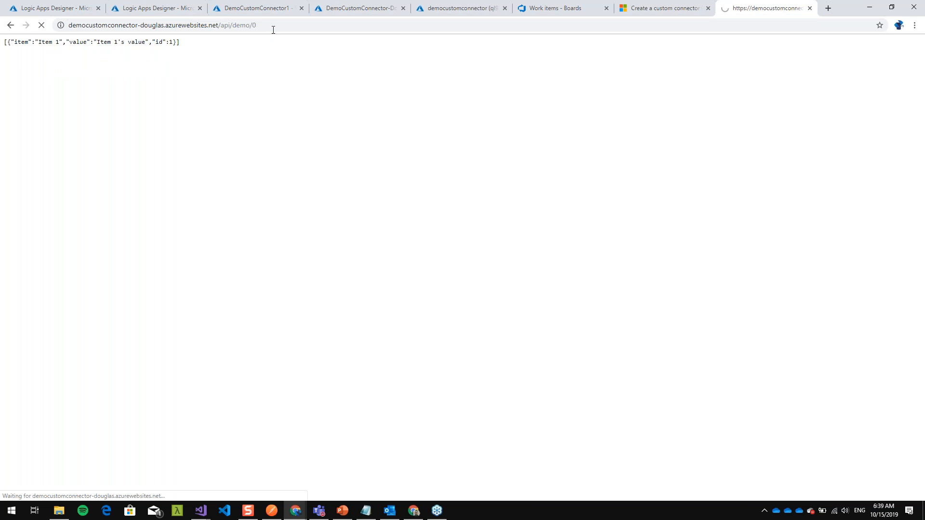
left_click(301, 26)
key("BackSpace")
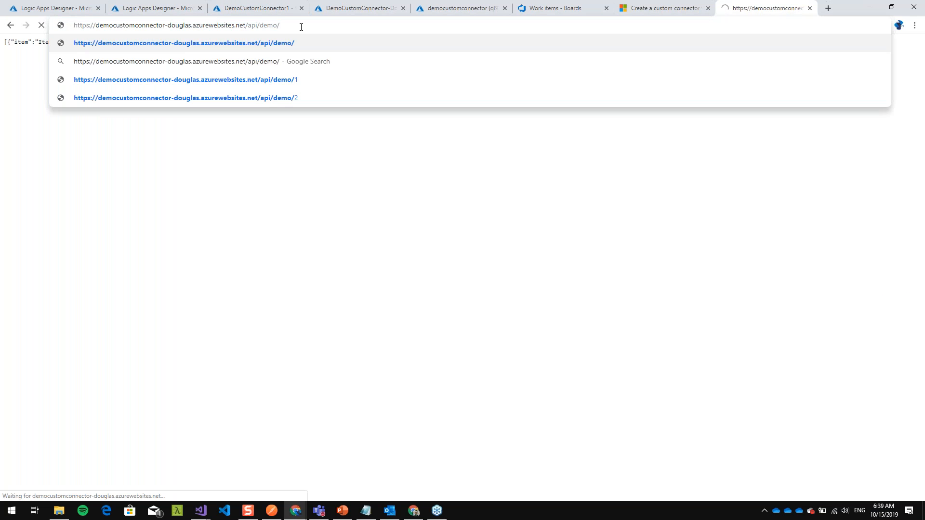
key("Return")
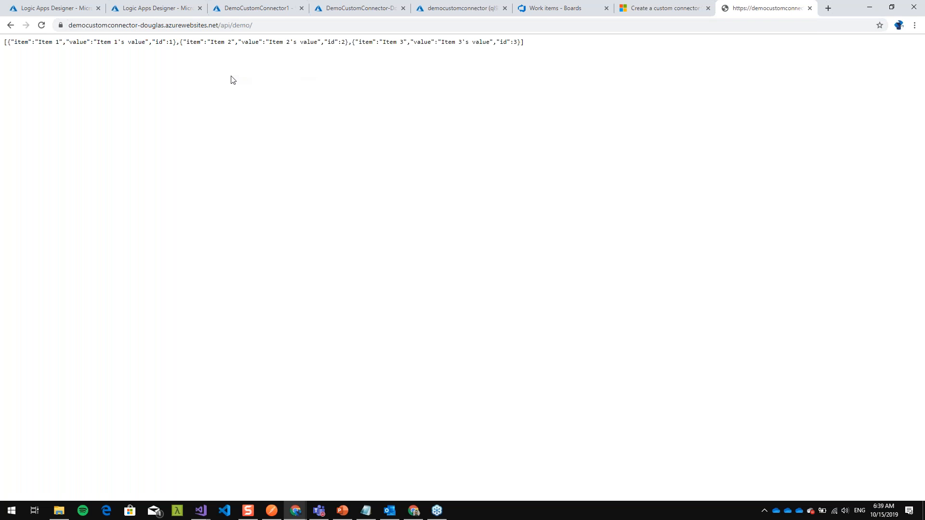
mouse_move(187, 15)
left_mouse_down()
mouse_move(518, 41)
mouse_move(119, 1)
left_mouse_up()
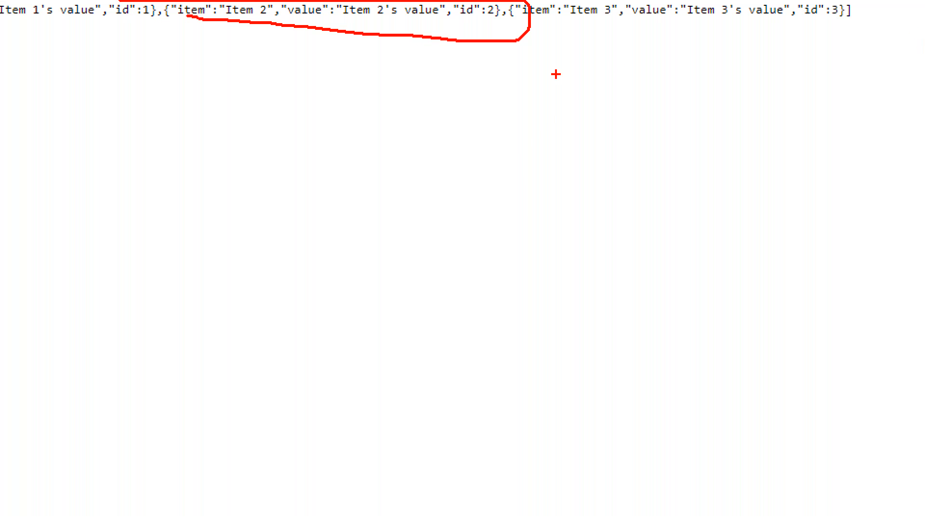
key("Escape")
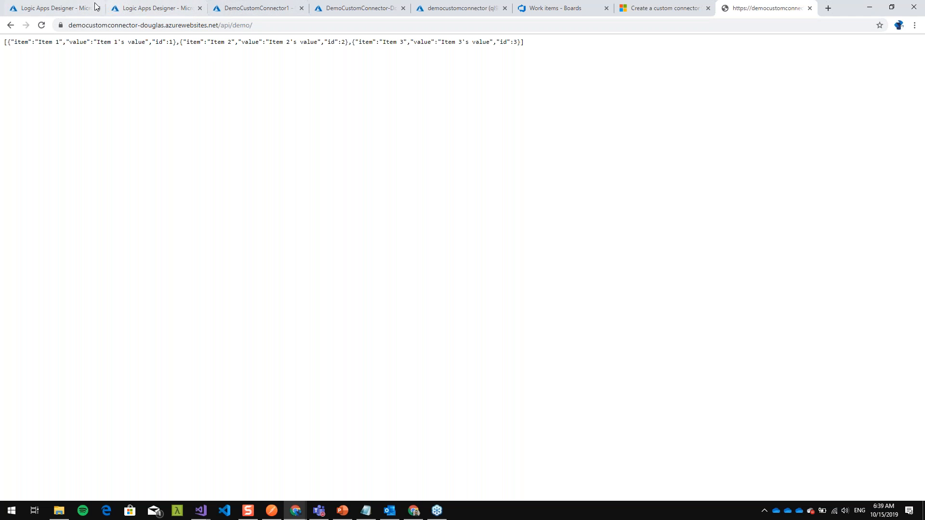
- Search the Azure Marketplace for "custom conne" and start creating a Logic Apps Custom Connector
left_click(71, 10)
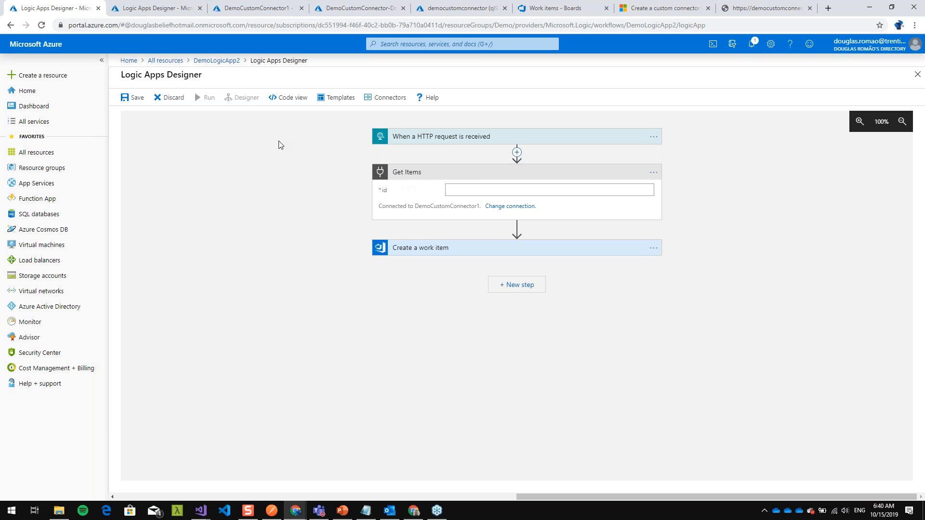
left_click(142, 14)
left_click(41, 75)
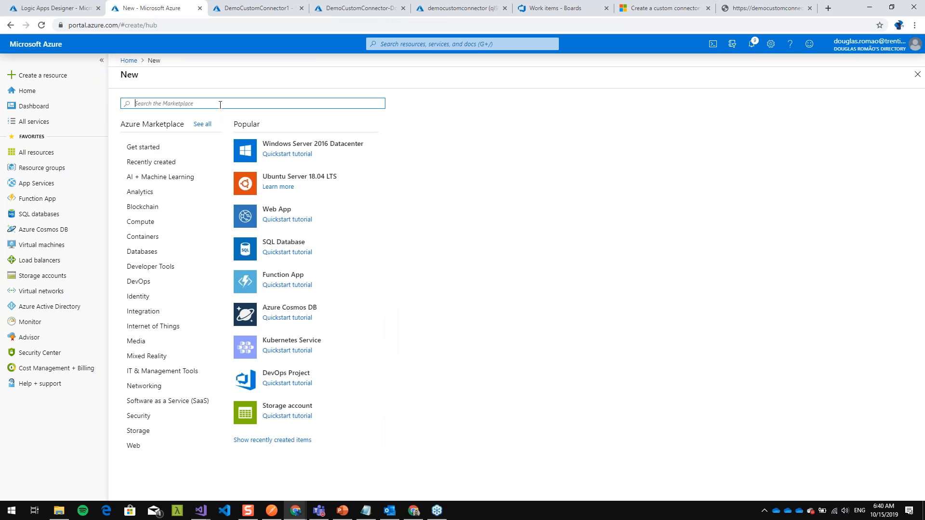
type("logic")
key("ctrl+BackSpace")
type("custom conn")
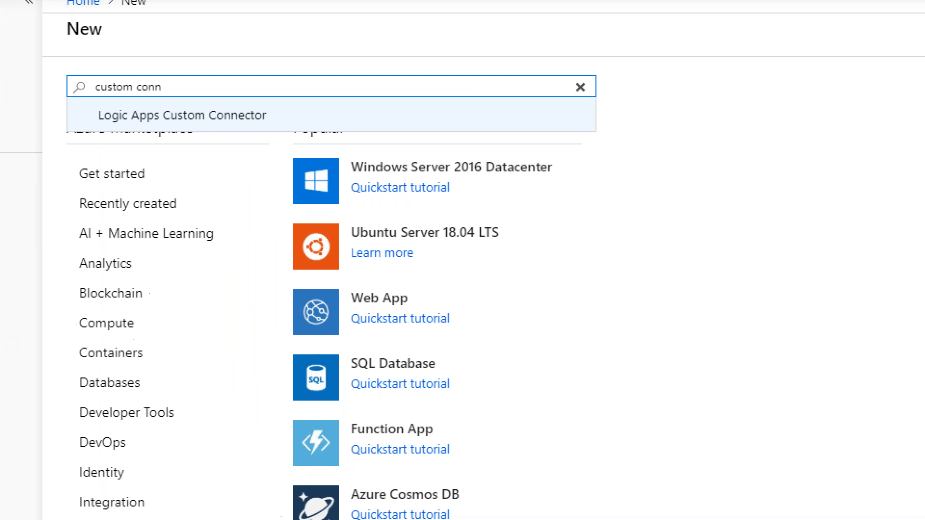
left_click(186, 107)
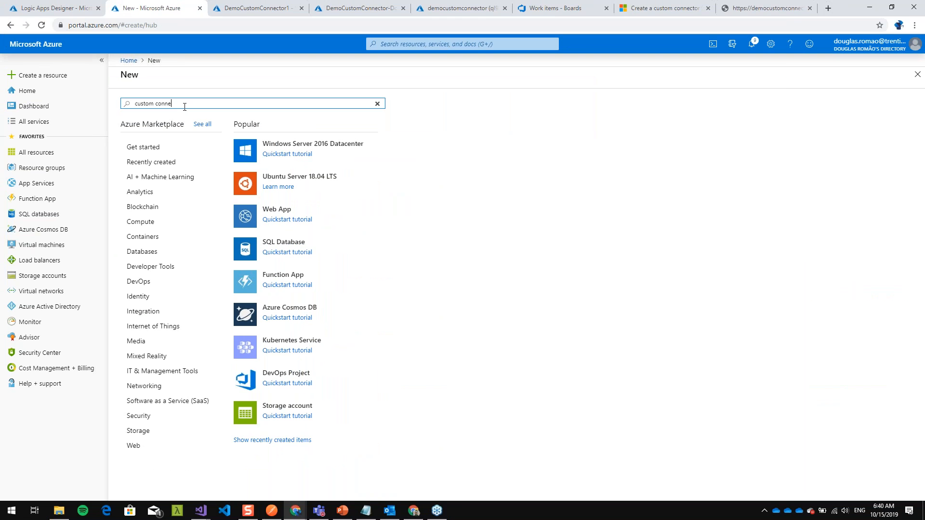
left_click(181, 117)
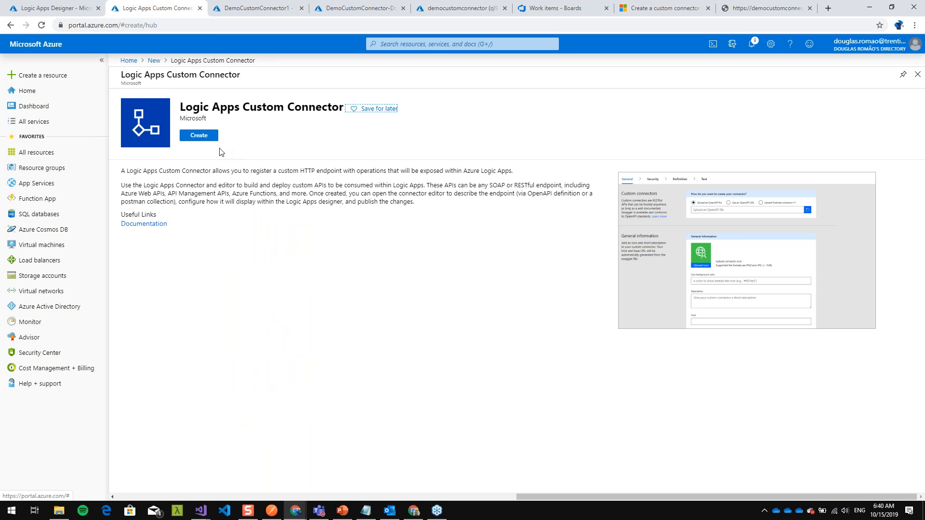
left_click(201, 136)
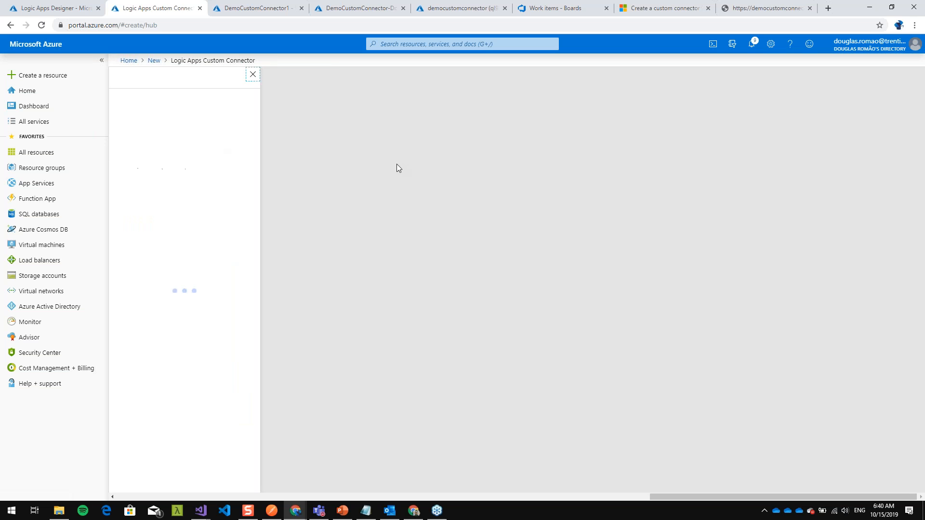
- Create the custom connector DemoCustomConnector2 in the existing resource group Demo
left_click(192, 110)
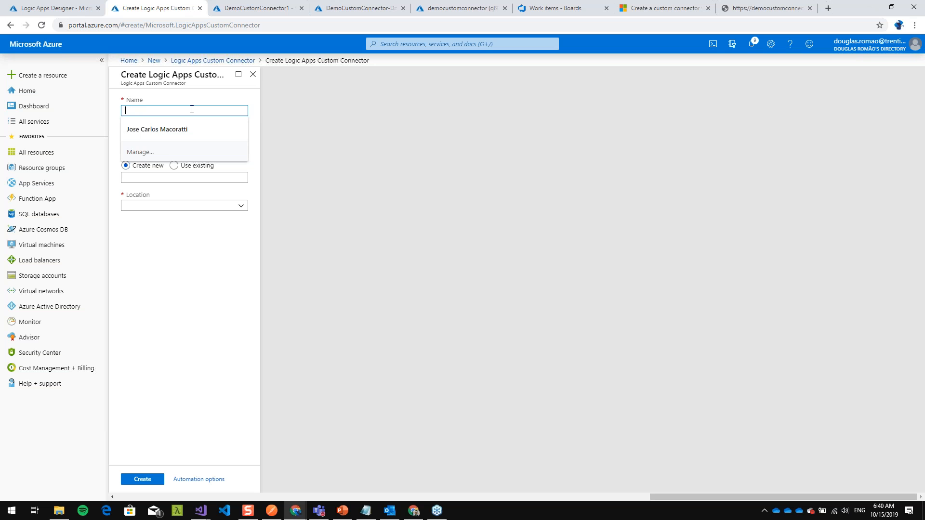
type("DemoCustomConnector2")
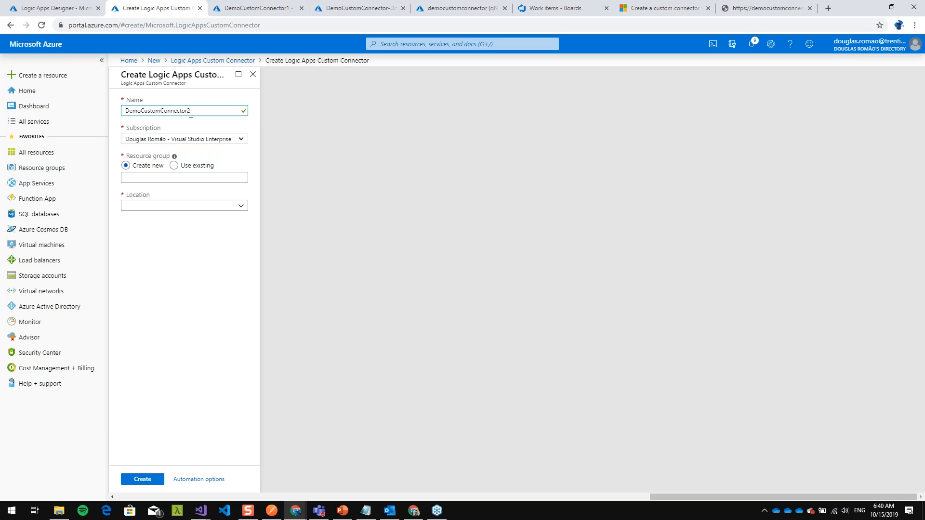
left_click(174, 165)
left_click(233, 178)
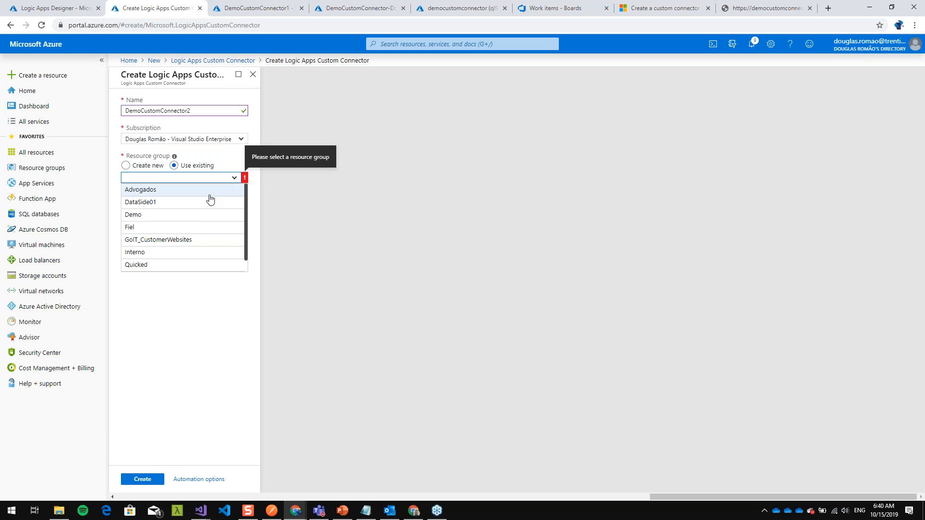
left_click(195, 217)
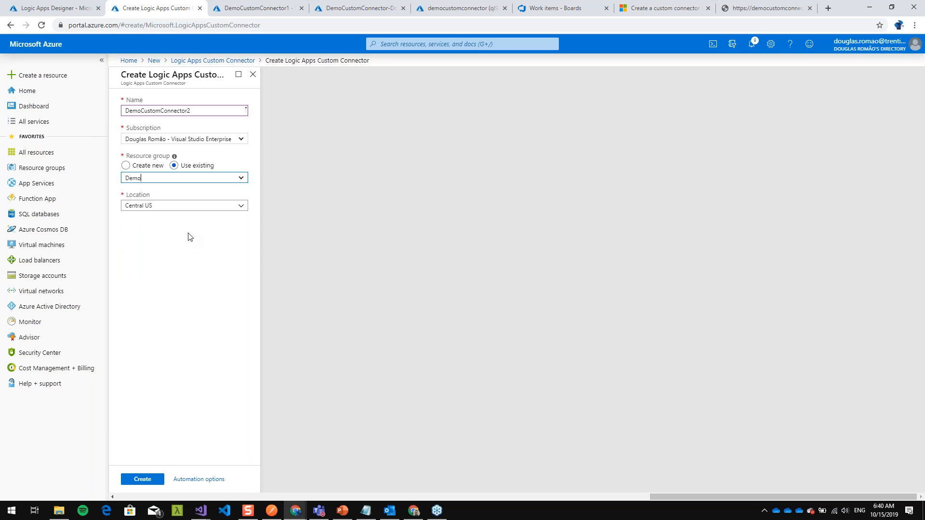
left_click(145, 479)
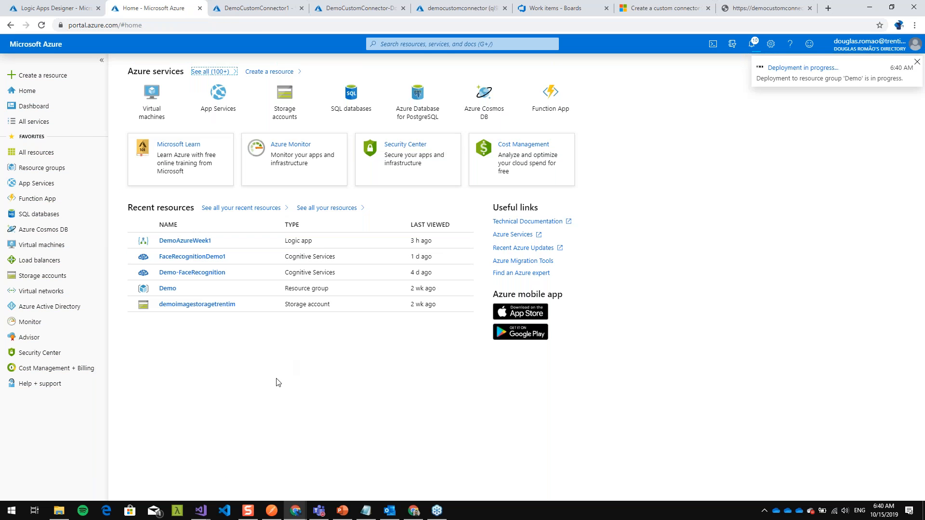
- Glance at the POST request in Postman and open DemoCustomConnector1 for editing in the Azure portal
left_click(272, 510)
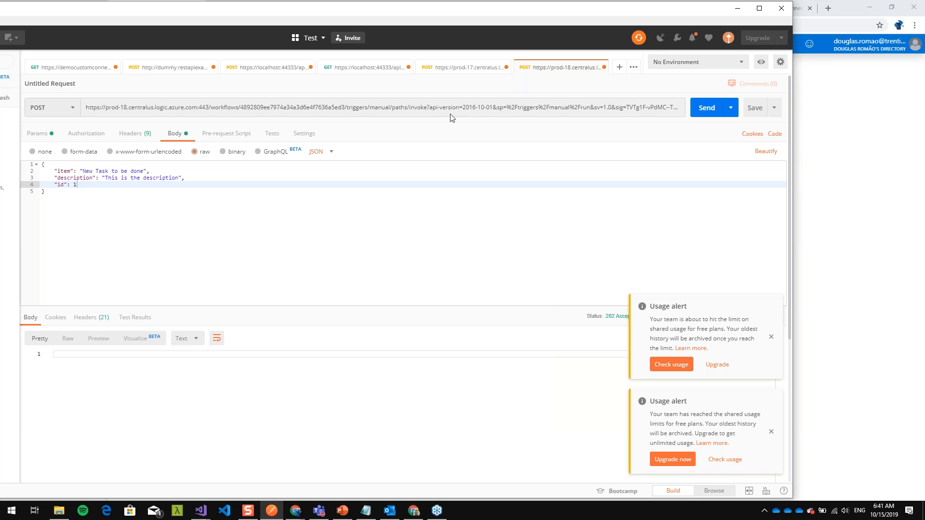
left_click(733, 9)
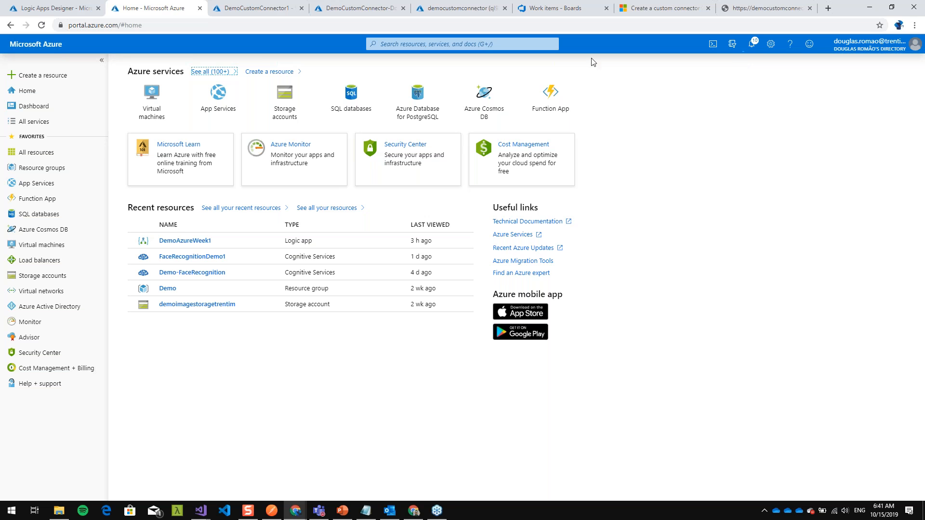
left_click(235, 10)
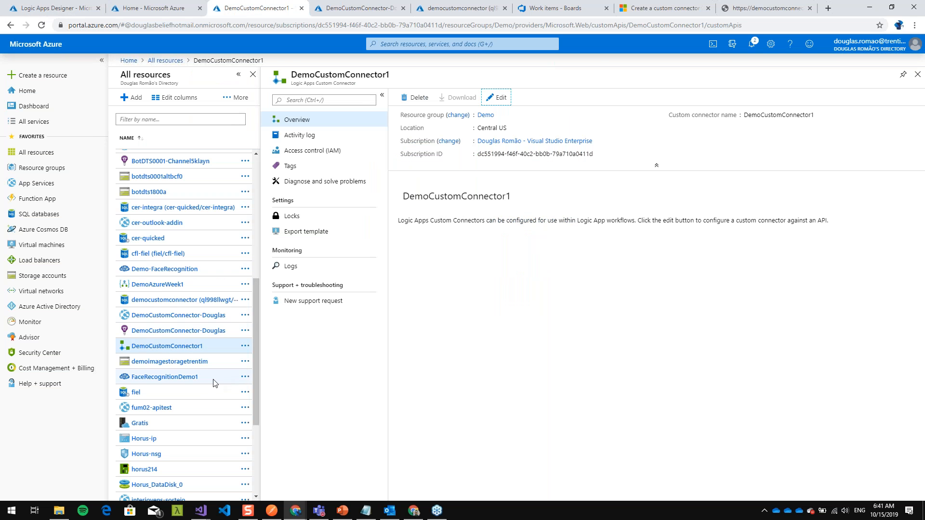
left_click(498, 97)
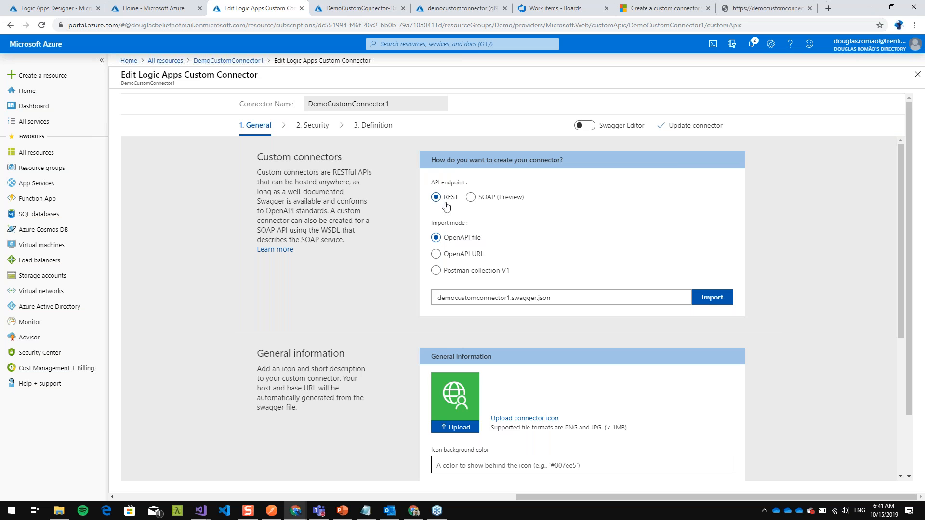
- Show the OpenAPI URL and Postman collection V1 import modes, and set the import mode back to OpenAPI file
left_click(464, 256)
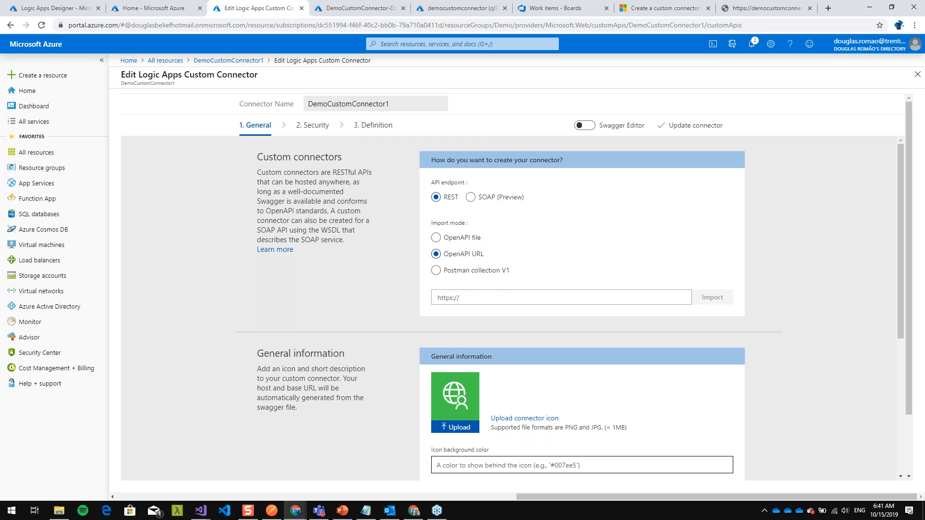
left_click(456, 271)
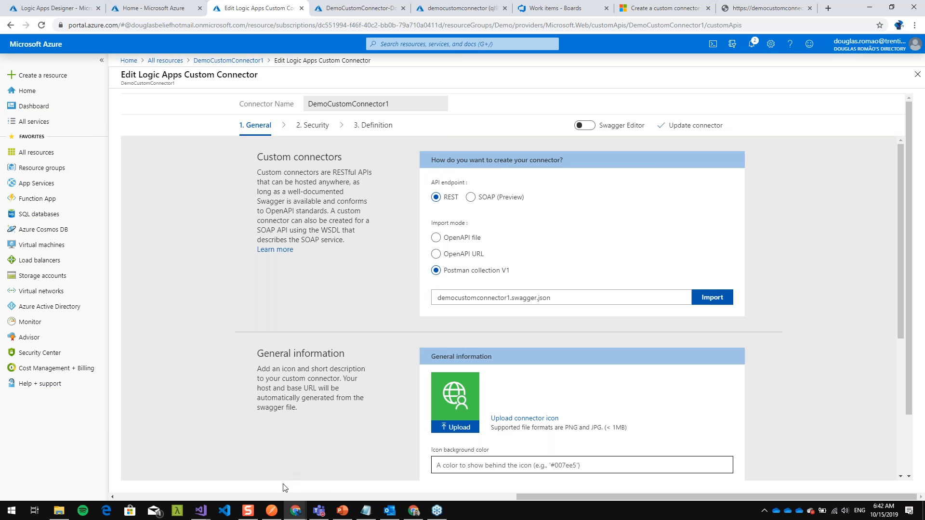
left_click(276, 515)
left_click(460, 237)
- Review the connector's General information settings, checking the workflow in Logic Apps Designer and the API app's CORS page
scroll(398, 240, "down", 3)
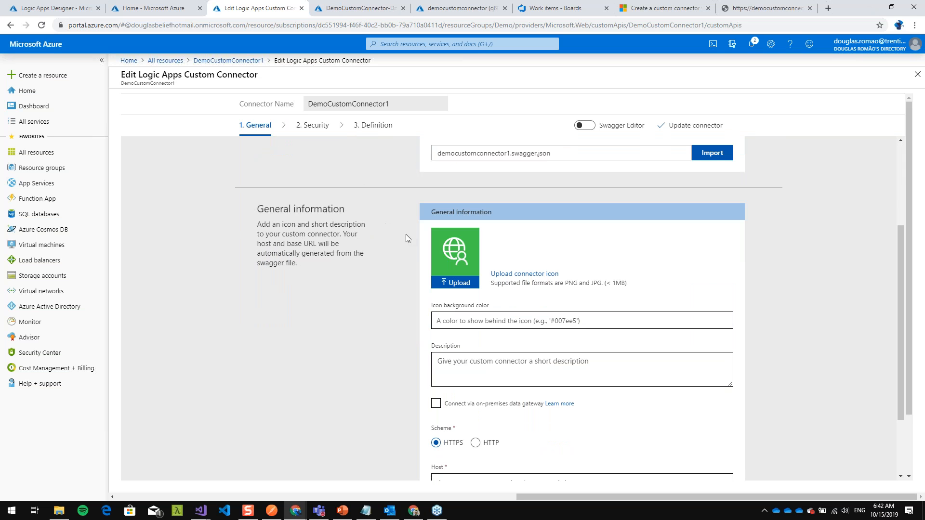
scroll(457, 255, "down", 1)
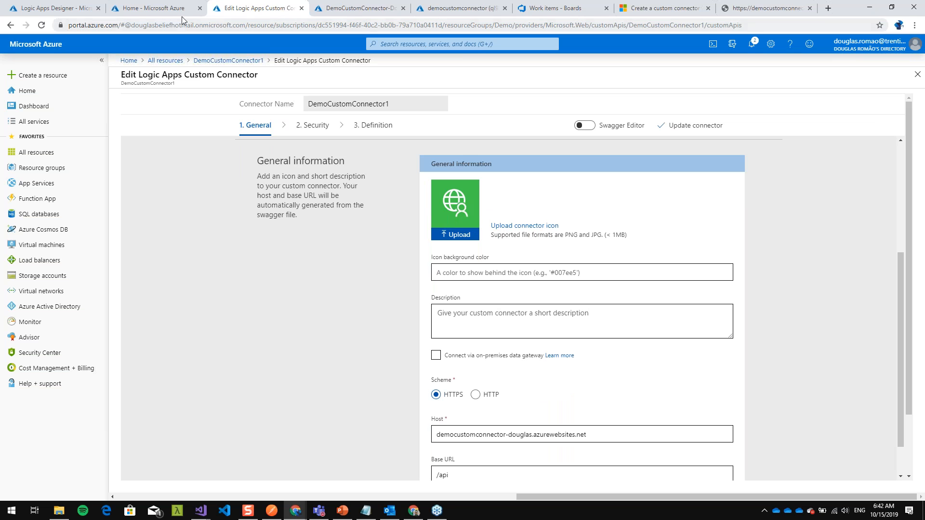
left_click(359, 8)
left_click(53, 8)
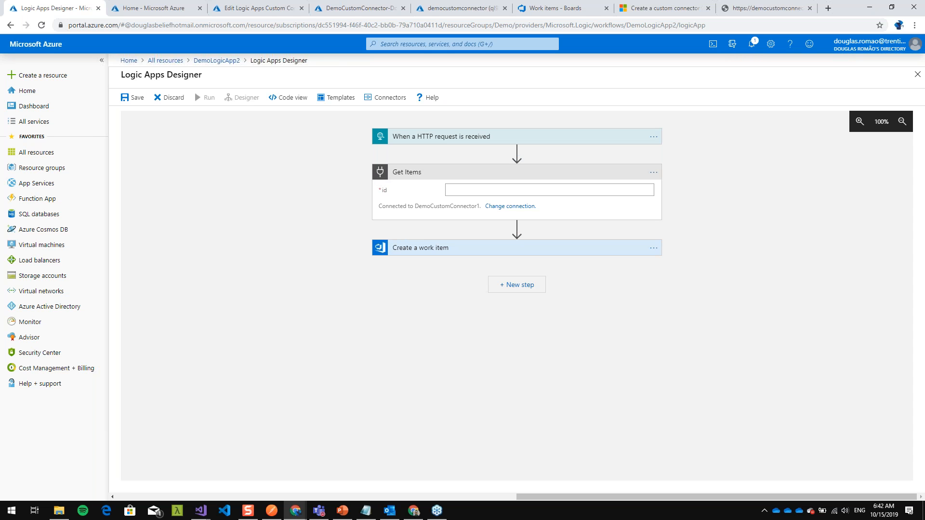
left_click(351, 8)
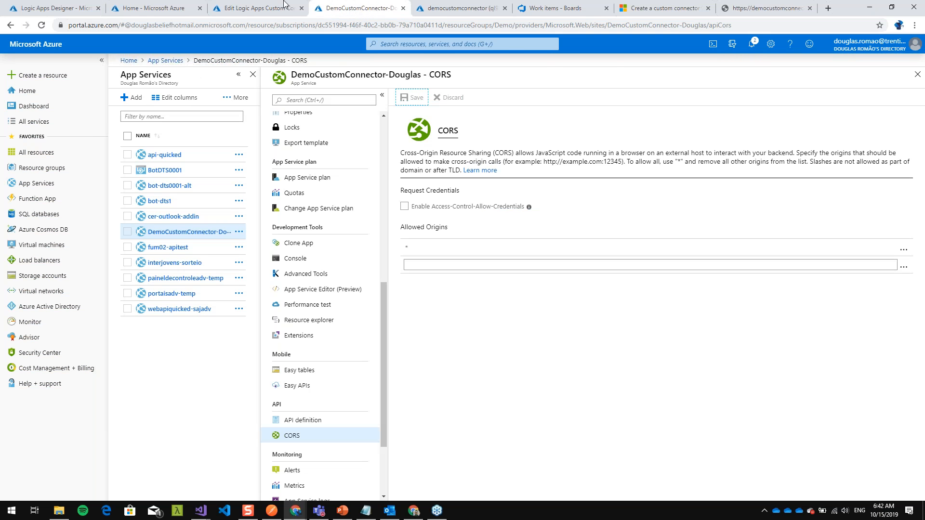
left_click(241, 8)
scroll(482, 289, "down", 1)
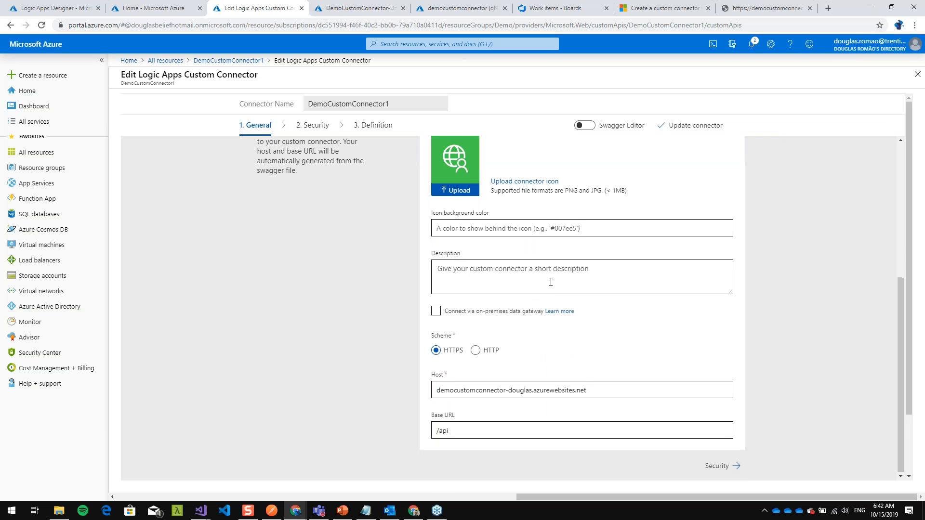
scroll(459, 272, "up", 1)
scroll(479, 280, "down", 1)
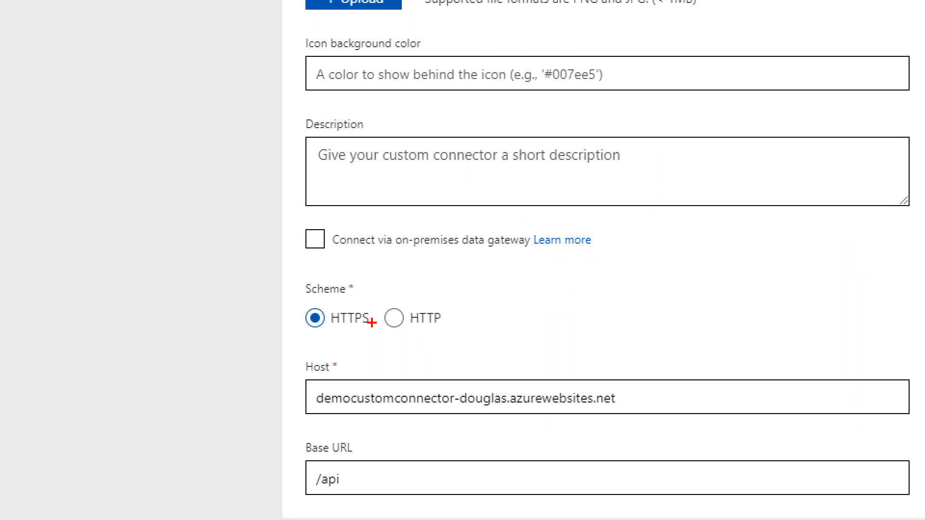
- Circle the connector's Scheme, Host and Base URL settings, clear the marks and proceed to the Security settings
mouse_move(465, 327)
left_mouse_down()
mouse_move(402, 332)
mouse_move(517, 356)
mouse_move(349, 261)
left_mouse_up()
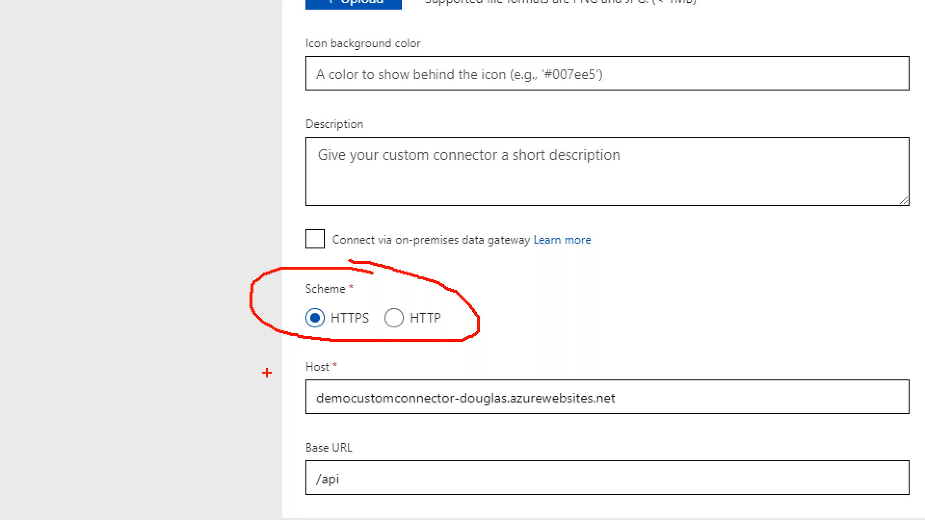
mouse_move(454, 361)
left_mouse_down()
mouse_move(342, 360)
mouse_move(309, 420)
mouse_move(658, 420)
mouse_move(498, 353)
mouse_move(422, 356)
left_mouse_up()
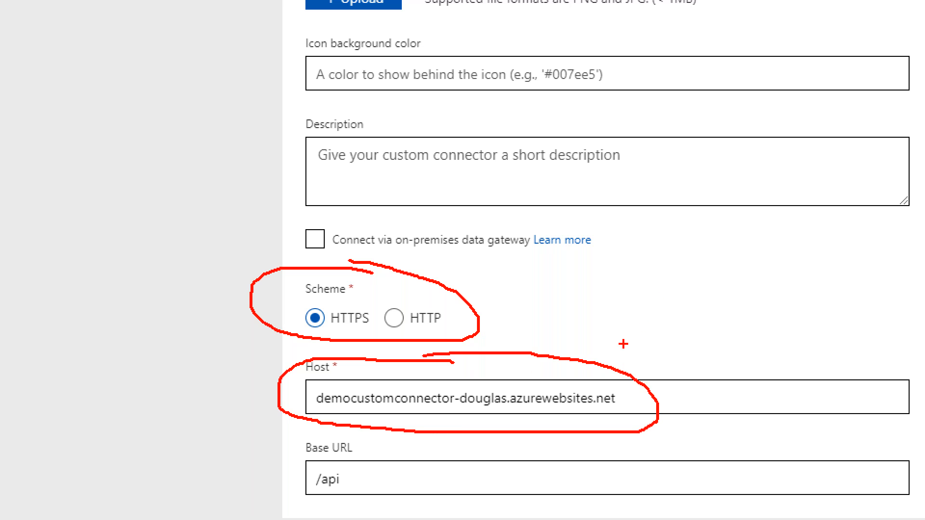
mouse_move(358, 447)
left_mouse_down()
mouse_move(322, 496)
mouse_move(362, 448)
left_mouse_up()
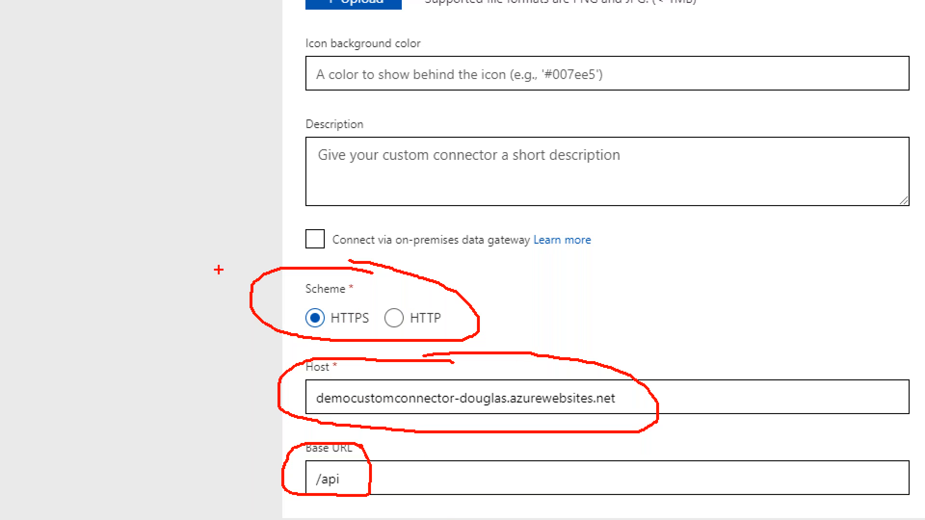
key("Escape")
scroll(330, 195, "up", 3)
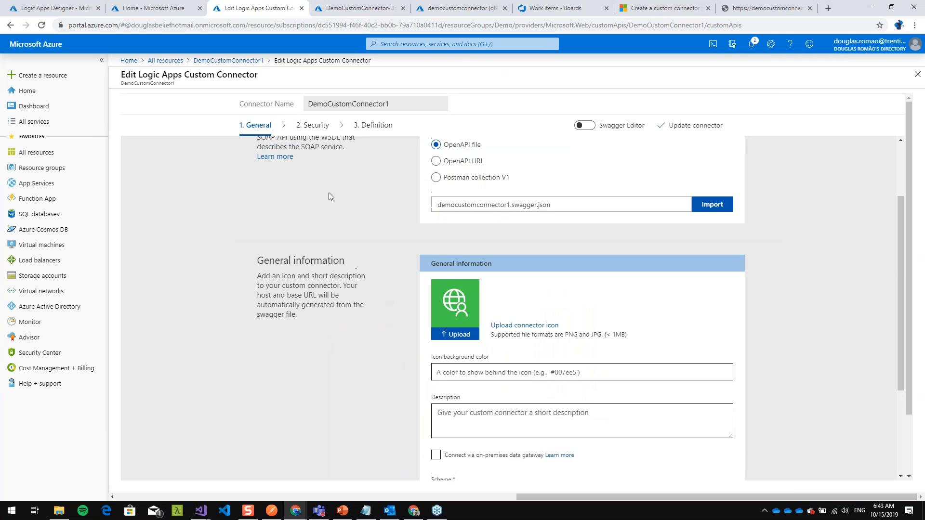
scroll(385, 247, "down", 3)
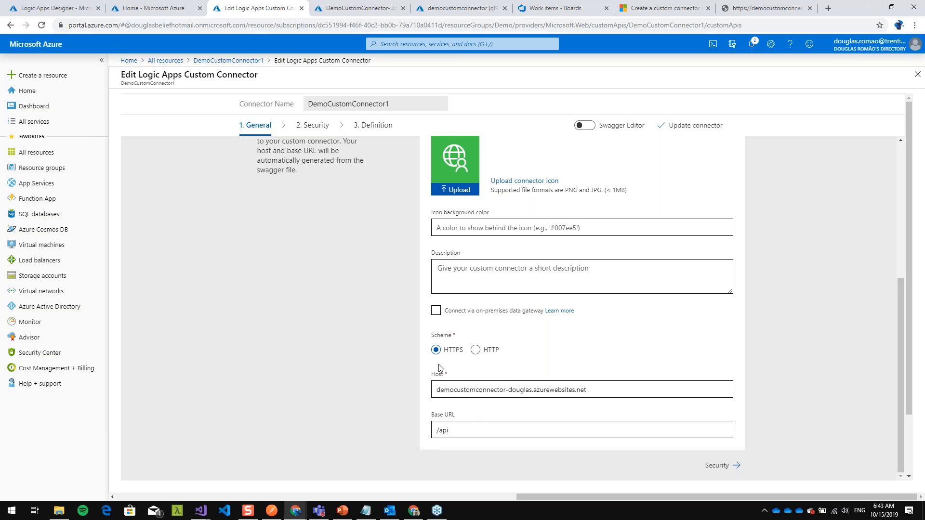
left_click(707, 461)
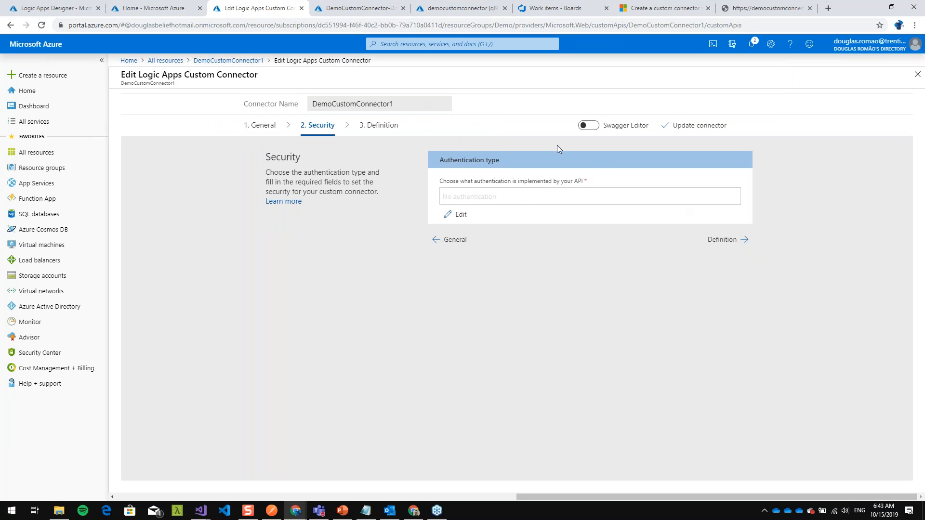
- Show the authentication types available for DemoCustomConnector1, keep No authentication and proceed to the Definition settings
left_click(468, 217)
left_click(479, 198)
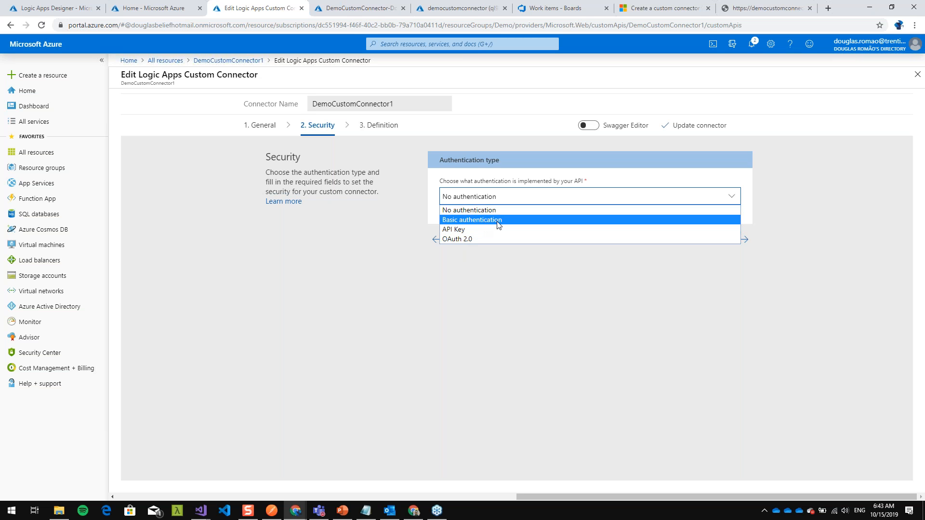
left_click(517, 180)
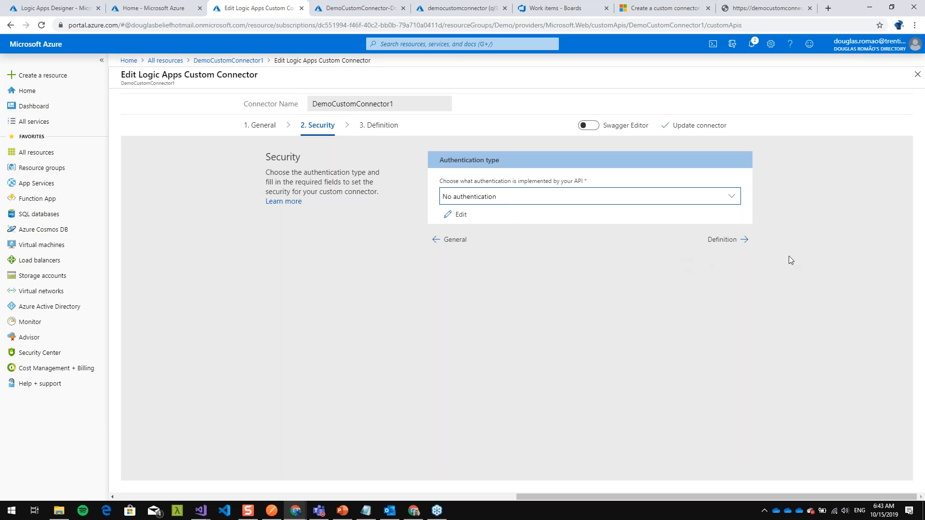
left_click(728, 239)
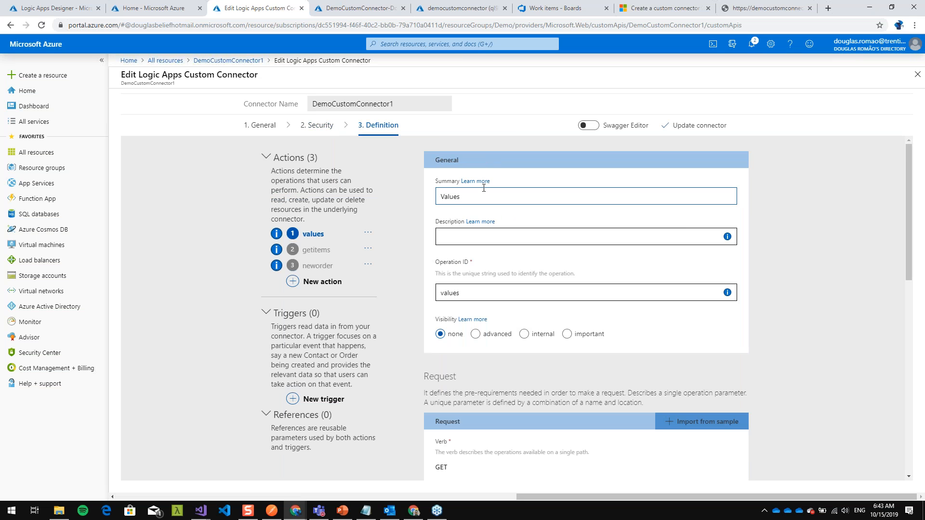
- Collapse the Actions, Triggers and References sections of the definition, circle each one and clear the marks
left_click(265, 159)
left_click(264, 186)
left_click(265, 201)
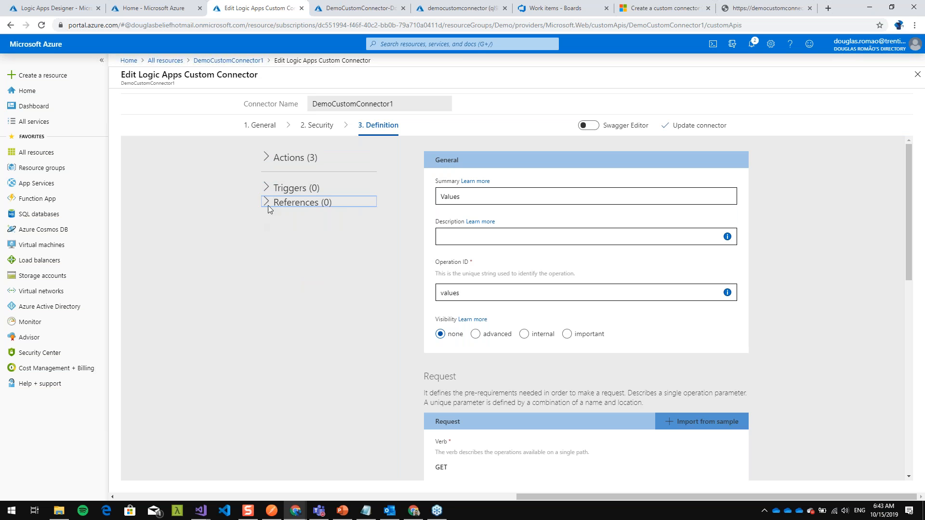
key("ctrl+1")
left_click(266, 167)
mouse_move(394, 125)
left_mouse_down()
mouse_move(215, 111)
mouse_move(400, 163)
mouse_move(381, 115)
left_mouse_up()
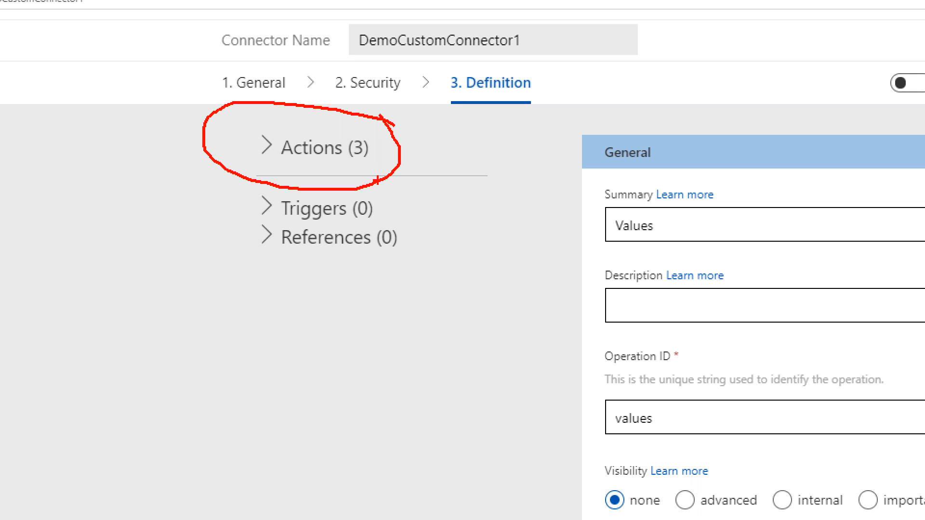
mouse_move(407, 199)
left_mouse_down()
mouse_move(222, 206)
mouse_move(433, 208)
mouse_move(388, 187)
left_mouse_up()
mouse_move(485, 277)
left_mouse_down()
mouse_move(251, 260)
mouse_move(464, 252)
left_mouse_up()
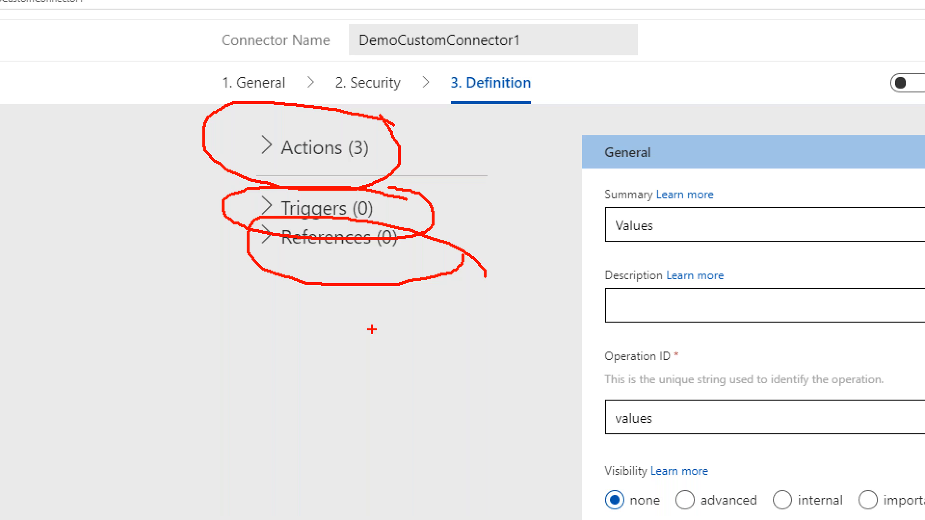
key("Escape")
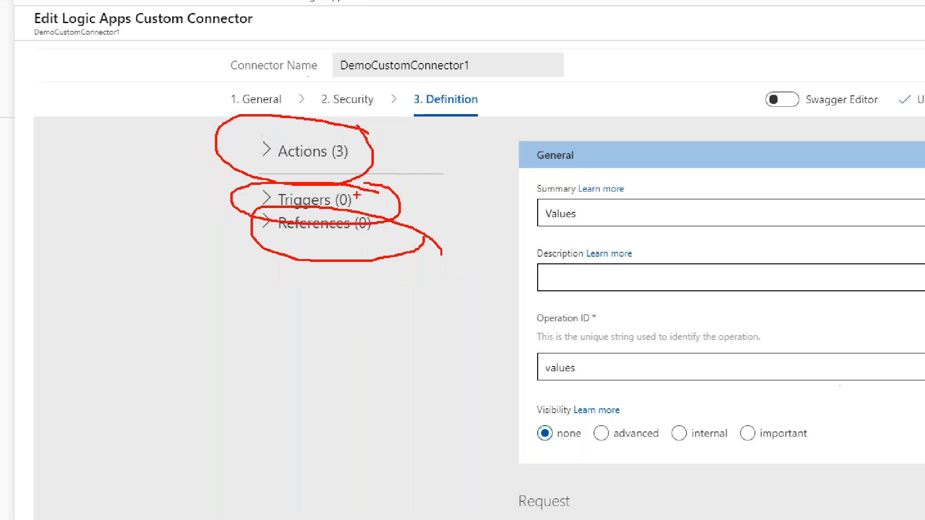
- Expand the Actions section, circle its description and action list, and clear the mark
left_click(266, 158)
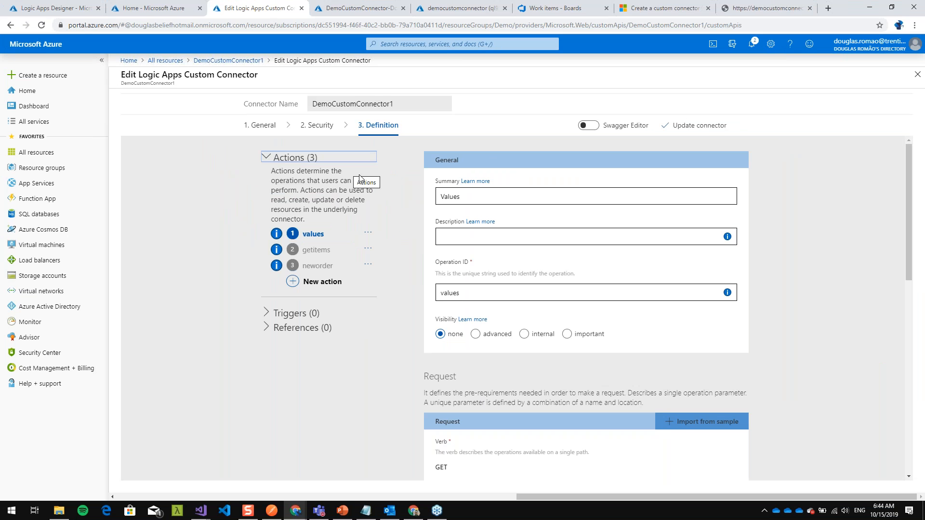
key("ctrl+1")
mouse_move(348, 150)
left_mouse_down()
mouse_move(316, 147)
mouse_move(243, 207)
mouse_move(332, 288)
left_mouse_up()
left_click_drag(322, 426, 393, 159)
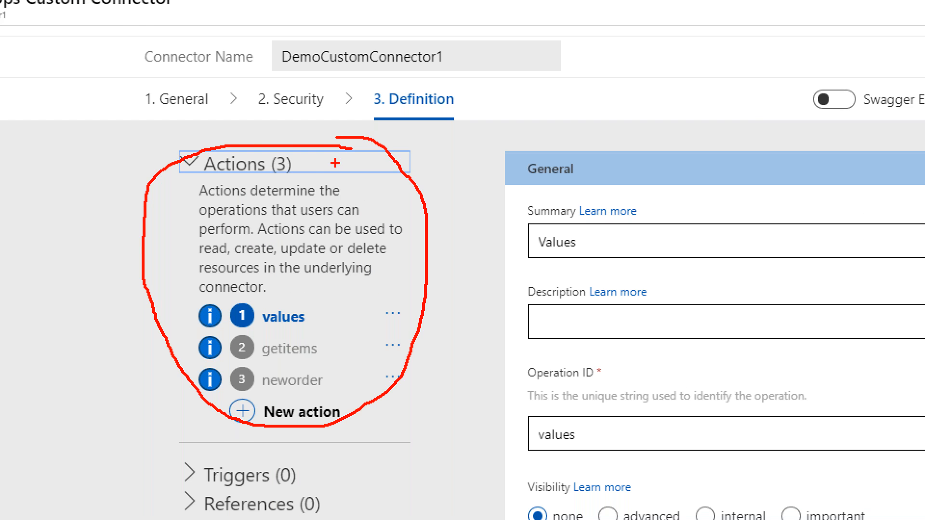
key("Escape")
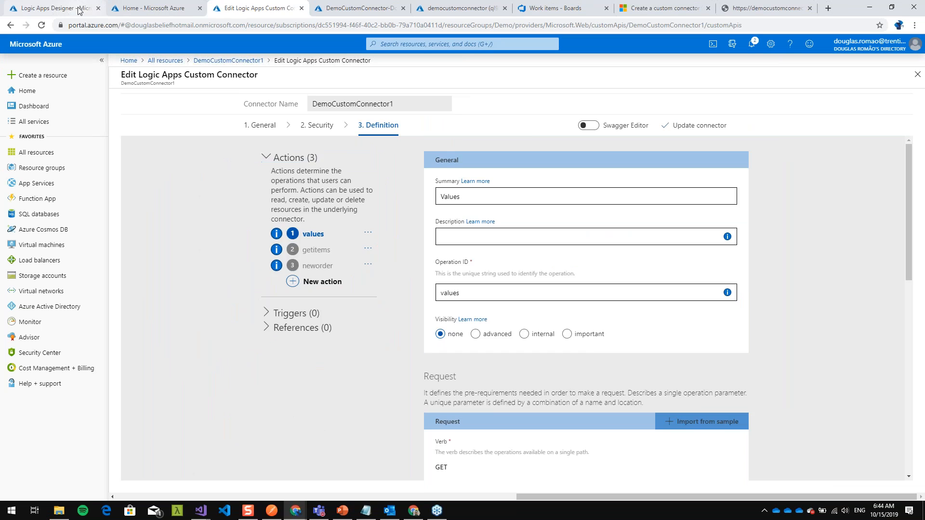
- In the DemoLogicApp2 designer, replace the step after the HTTP request trigger with a new action, and find the Twitter connector with "Twi"
left_click(79, 7)
left_click(651, 173)
left_click(689, 265)
left_click(473, 316)
left_click(517, 154)
left_click(509, 164)
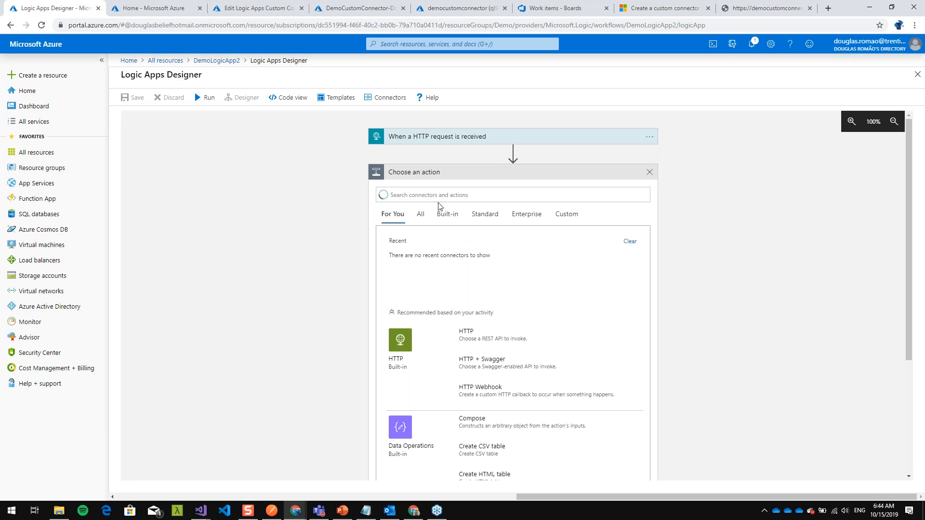
type("Twi")
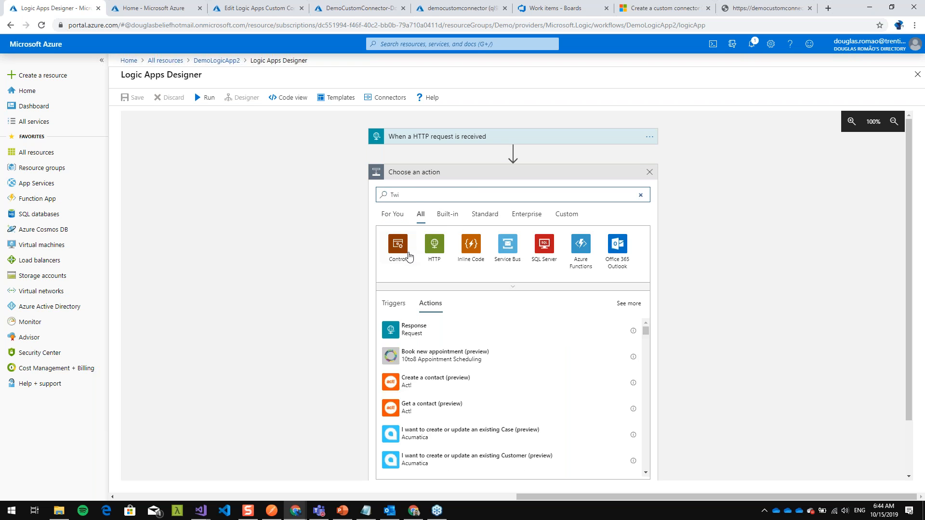
left_click(507, 244)
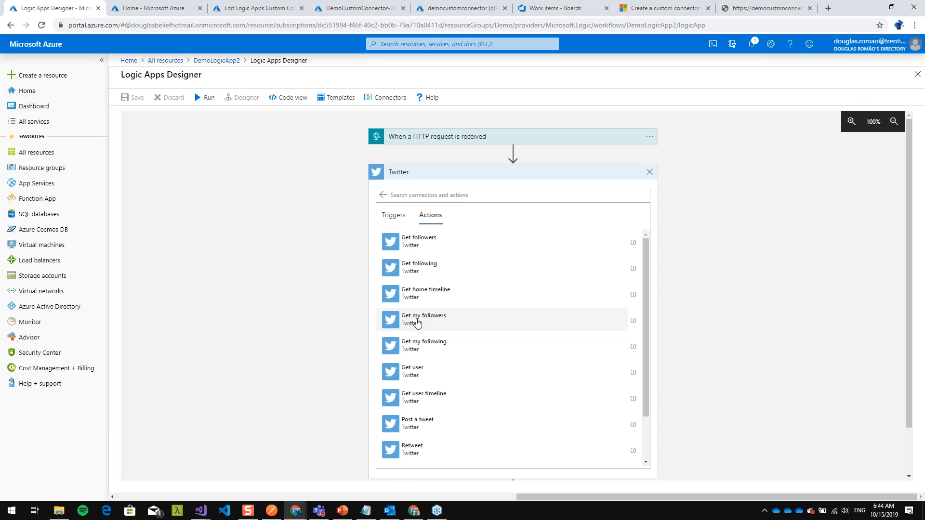
- Circle the Twitter actions Get followers, Get following and Get my followers, and clear the marks
key("ctrl+1")
left_click(434, 270)
mouse_move(475, 190)
left_mouse_down()
mouse_move(373, 175)
mouse_move(347, 233)
mouse_move(474, 192)
left_mouse_up()
mouse_move(455, 245)
left_mouse_down()
mouse_move(348, 295)
mouse_move(482, 246)
left_mouse_up()
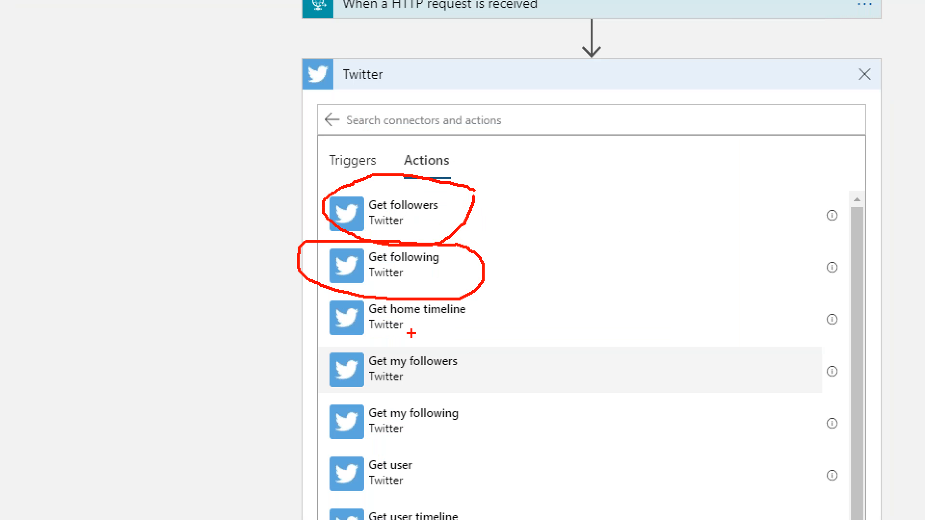
mouse_move(501, 348)
left_mouse_down()
mouse_move(323, 357)
mouse_move(499, 350)
left_mouse_up()
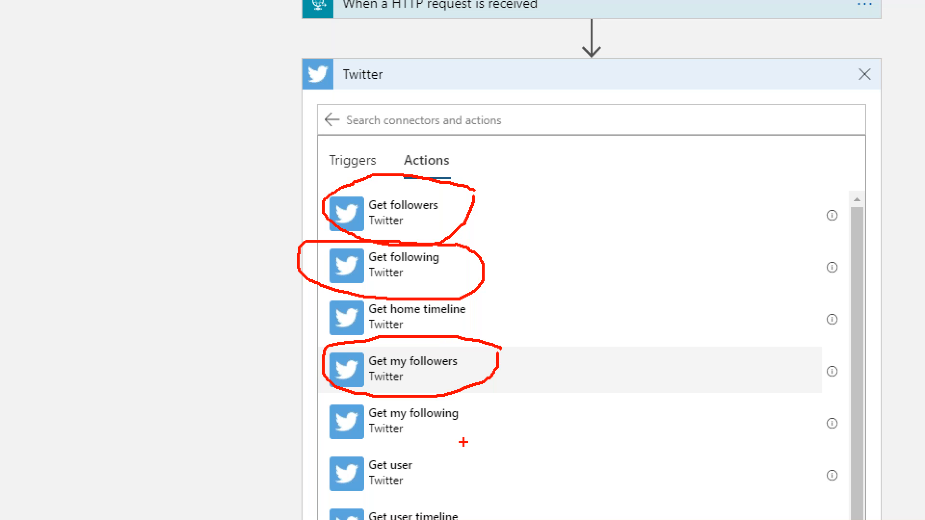
key("Escape")
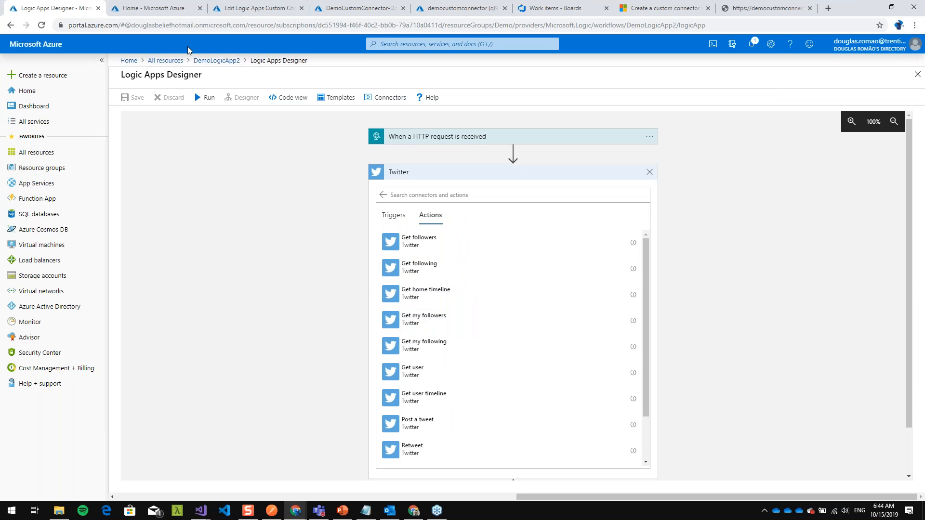
- Back in DemoCustomConnector1, circle the values, getitems and neworder actions, point arrows at the last two and clear the marks
left_click(257, 9)
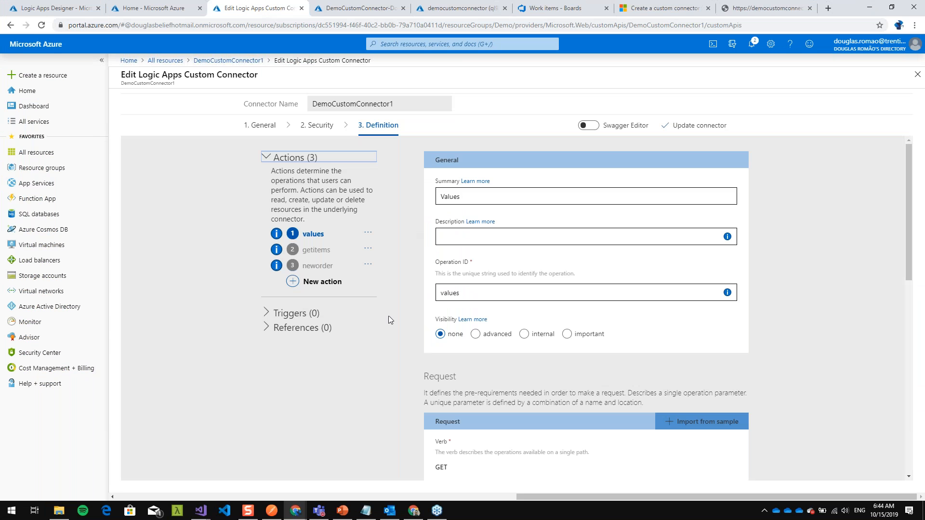
key("ctrl+1")
mouse_move(356, 223)
left_mouse_down()
mouse_move(270, 229)
mouse_move(346, 236)
left_mouse_up()
left_click_drag(396, 209, 417, 179)
mouse_move(394, 219)
left_mouse_down()
mouse_move(230, 228)
mouse_move(391, 251)
mouse_move(409, 235)
mouse_move(236, 289)
mouse_move(405, 268)
left_mouse_up()
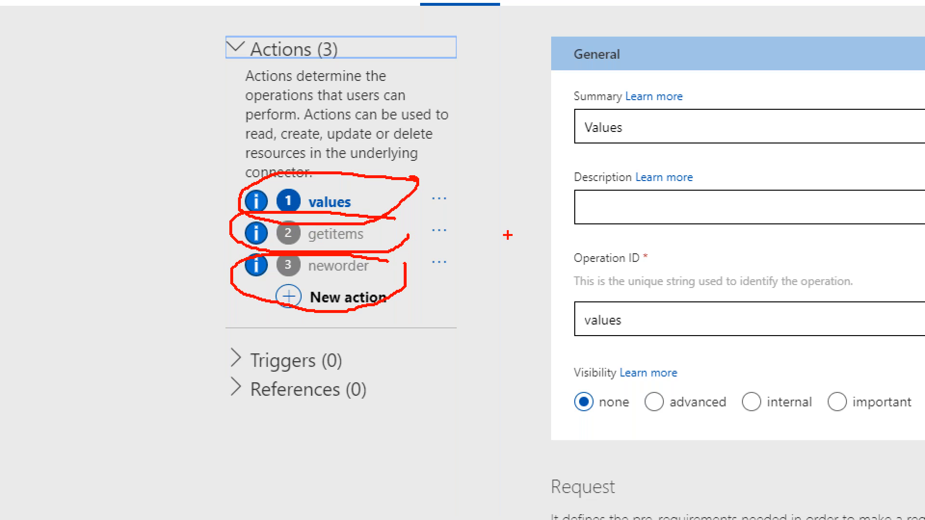
mouse_move(533, 207)
left_mouse_down()
mouse_move(418, 230)
mouse_move(439, 239)
left_mouse_up()
mouse_move(567, 253)
left_mouse_down()
mouse_move(422, 261)
mouse_move(456, 281)
left_mouse_up()
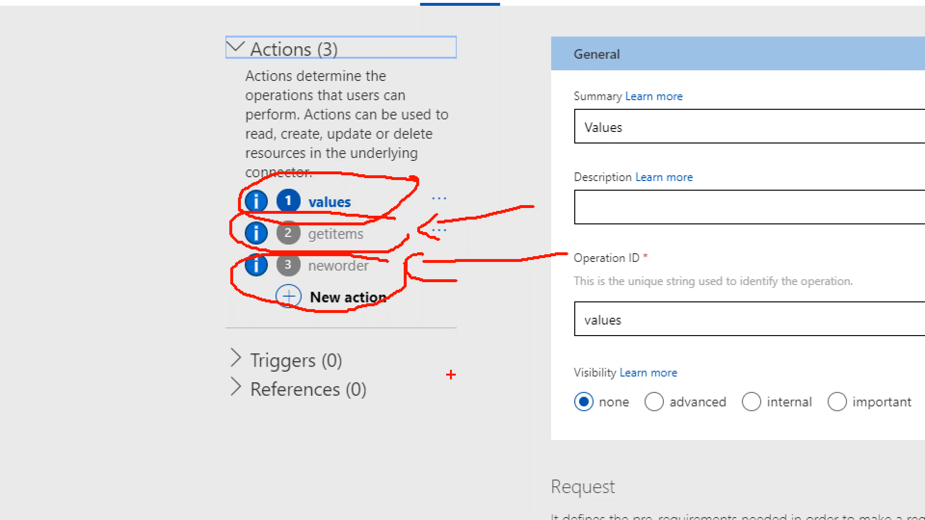
key("Escape")
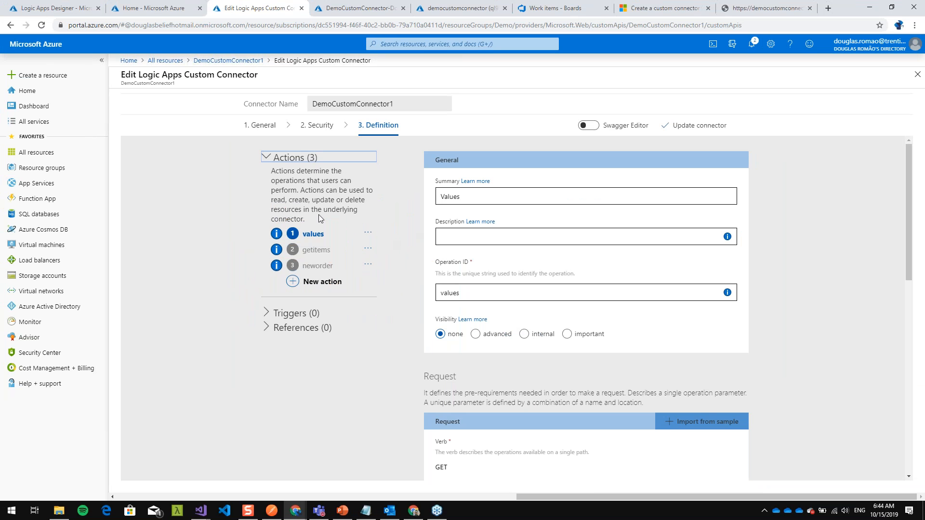
- Expand the Triggers section of DemoCustomConnector1 and look over the definition page
left_click(268, 313)
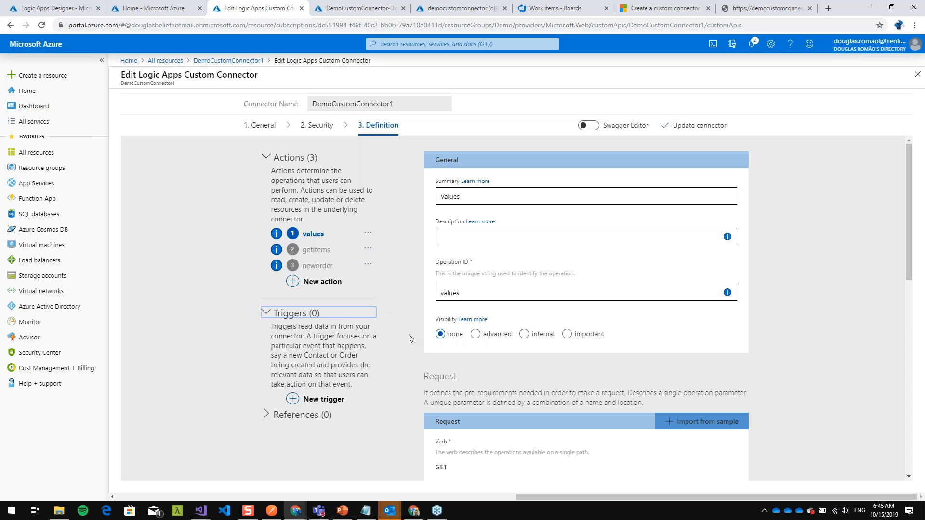
scroll(372, 269, "down", 4)
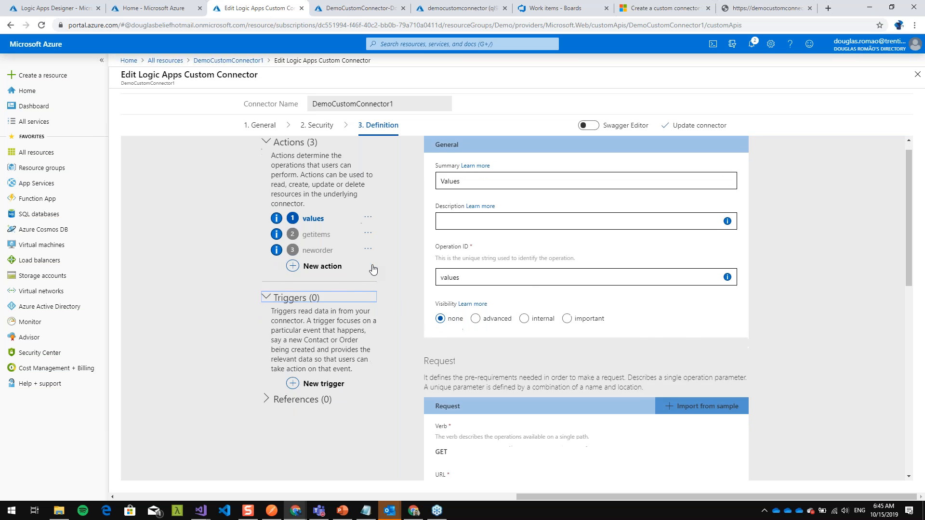
scroll(386, 299, "up", 3)
- Find DemoCustomConnector2 among all resources in the Azure portal and open it for editing
left_click(87, 7)
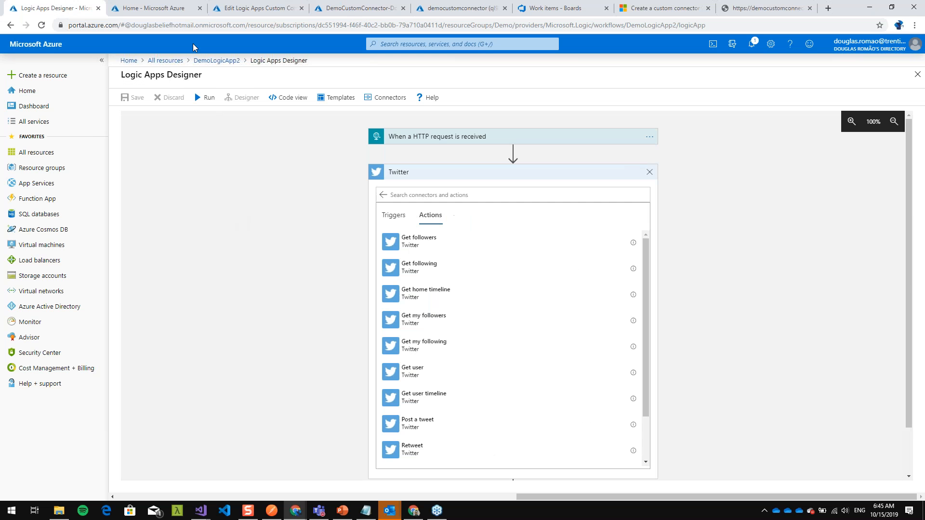
left_click(178, 7)
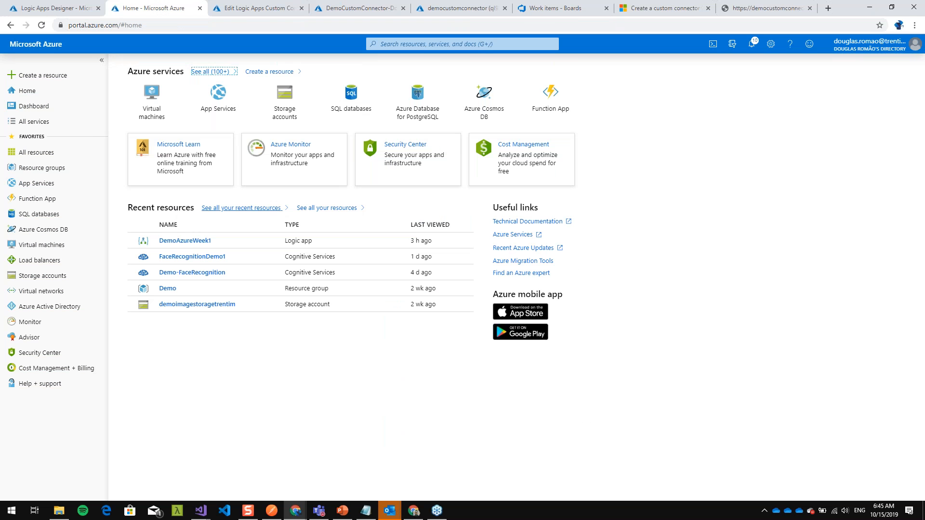
left_click(48, 154)
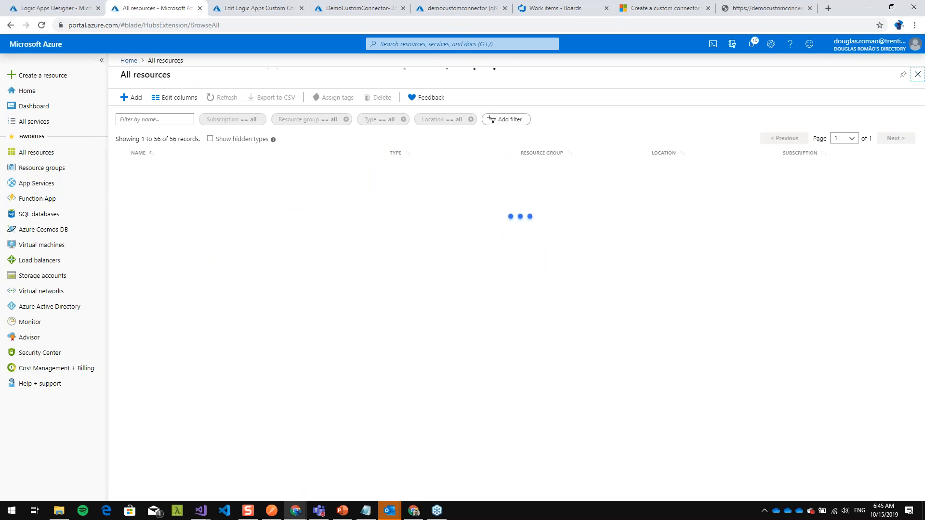
scroll(203, 371, "down", 6)
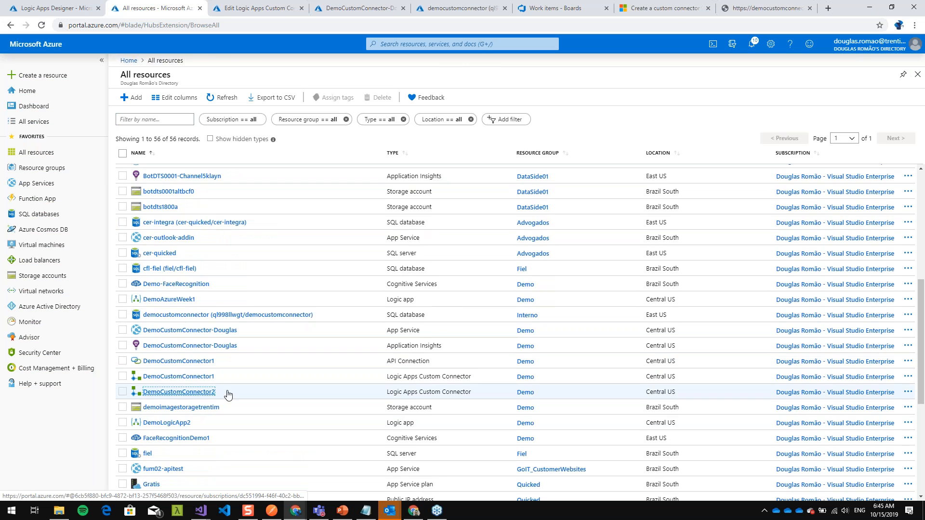
left_click(207, 392)
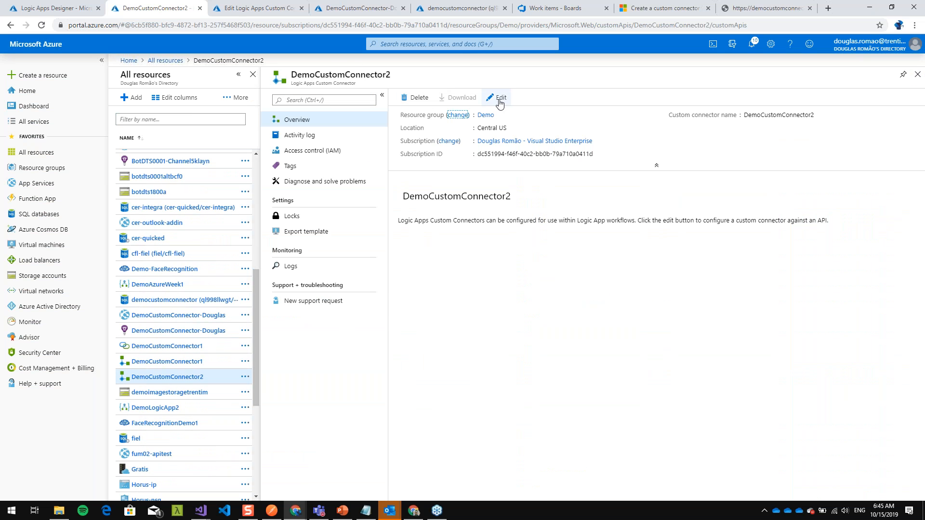
left_click(499, 98)
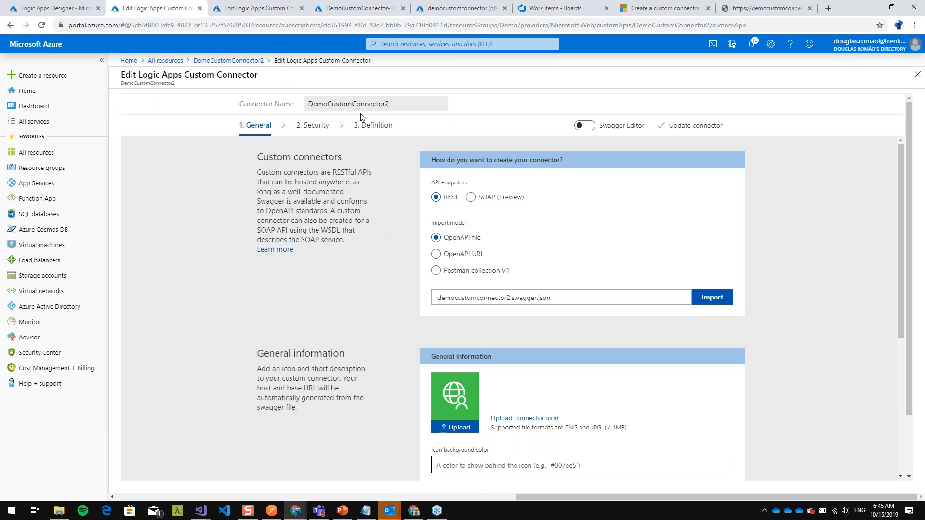
- Set the connector's host to the API domain copied from the URL in Notepad and its base URL to /api
scroll(382, 221, "down", 3)
scroll(497, 383, "down", 2)
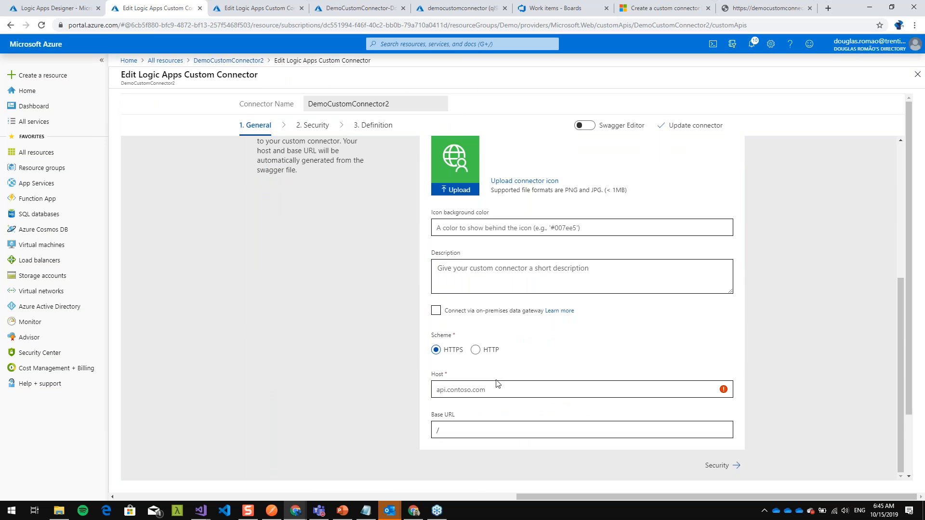
left_click(366, 509)
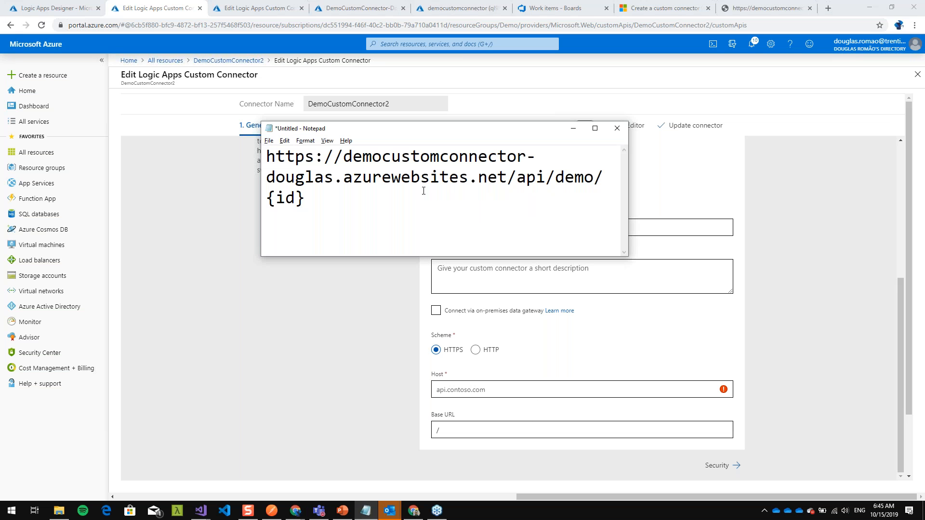
left_click_drag(346, 159, 506, 178)
key("ctrl+c")
left_click(658, 229)
left_click(523, 396)
key("ctrl+v")
left_click(501, 432)
type("api")
- Proceed through Security to the Definition settings and add a new action with the summary "Get Items"
left_click(721, 466)
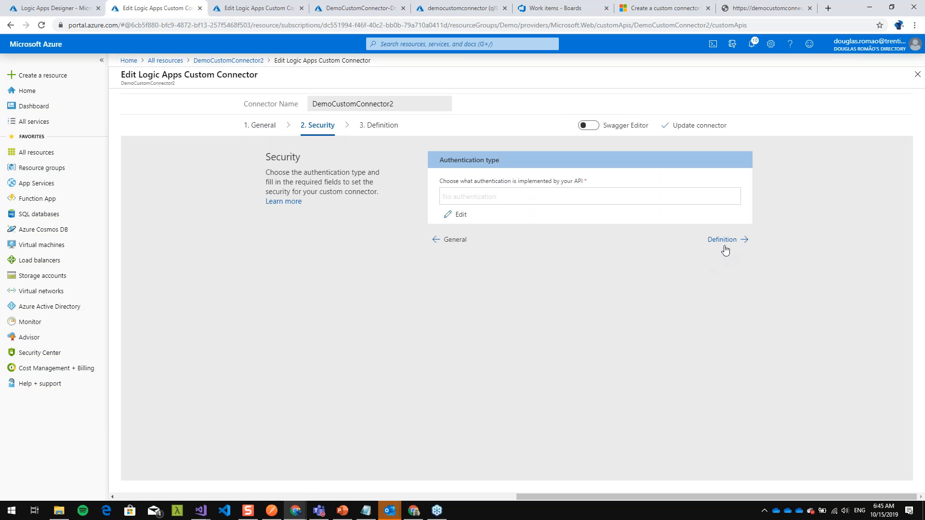
left_click(726, 241)
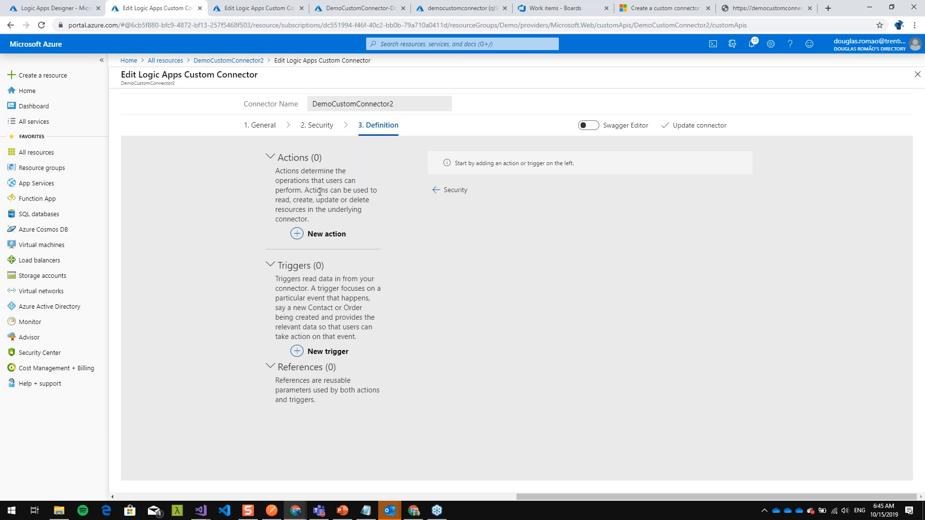
left_click(318, 233)
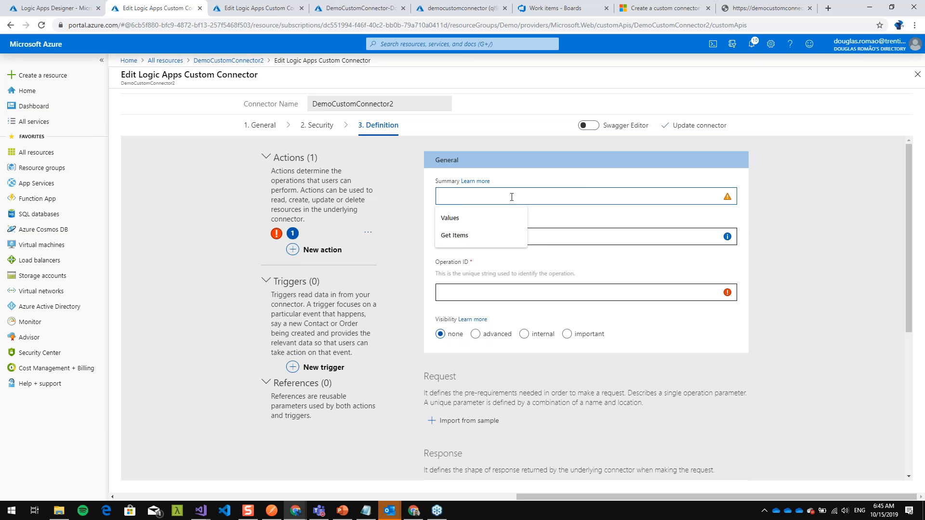
type("G")
key("BackSpace")
type("et Item")
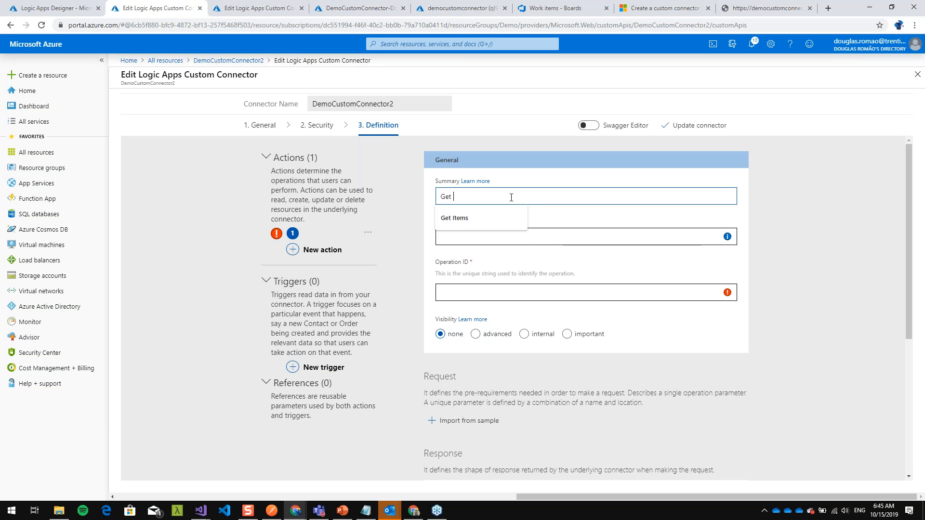
type("s")
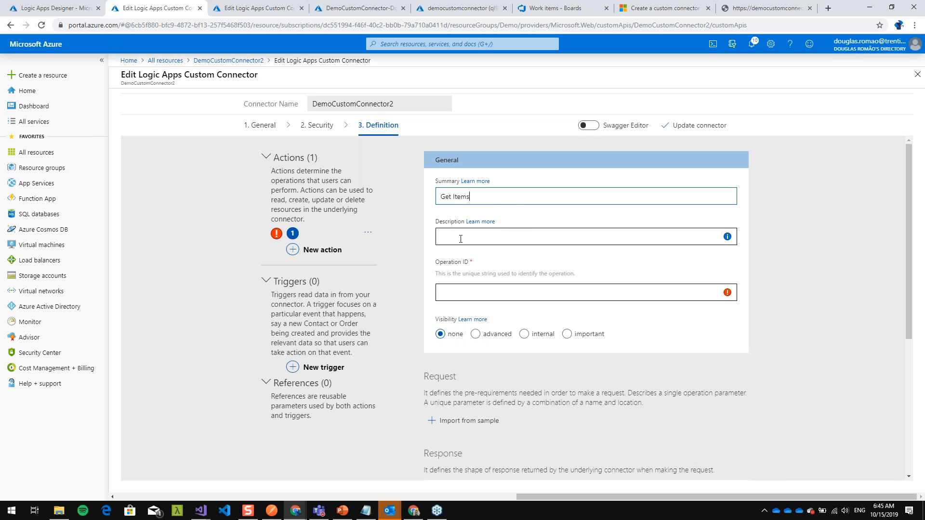
- Set the Get Items action's operation ID to "getitems"
left_click(468, 294)
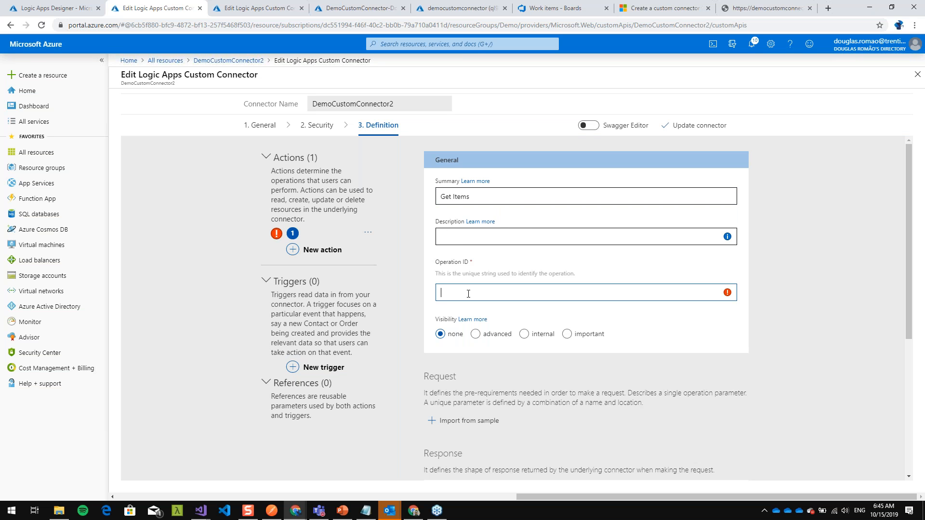
type("geti")
- Begin importing the action's request from a sample and copy the "demo/" part of the API address open in the browser
scroll(406, 275, "down", 3)
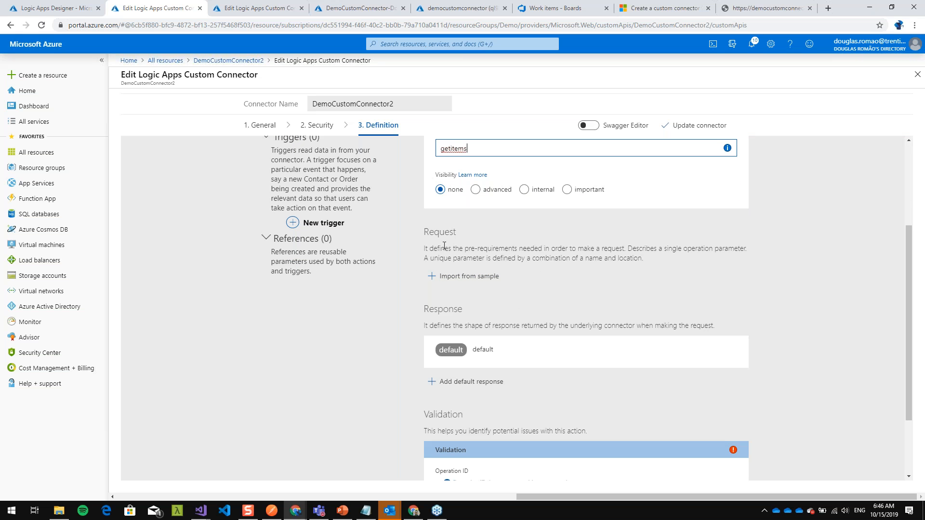
left_click(455, 280)
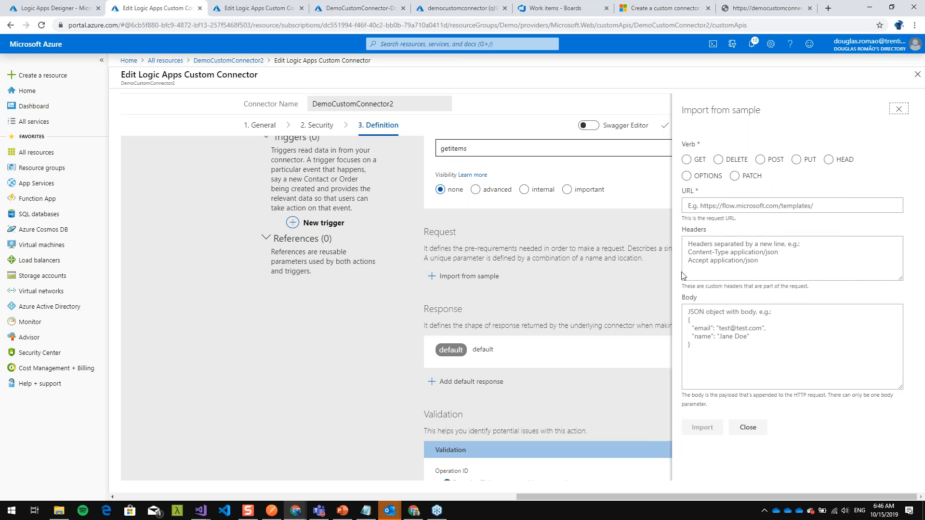
left_click_drag(848, 6, 607, 40)
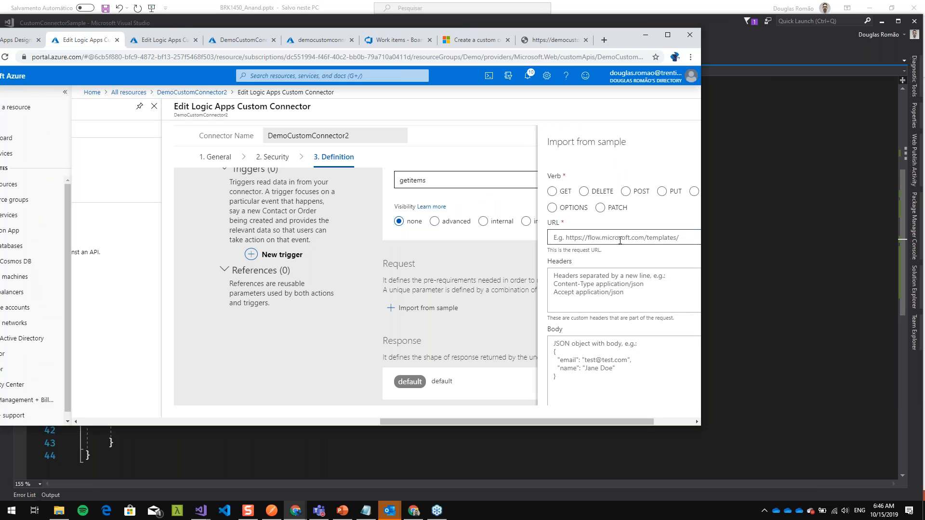
left_click(550, 41)
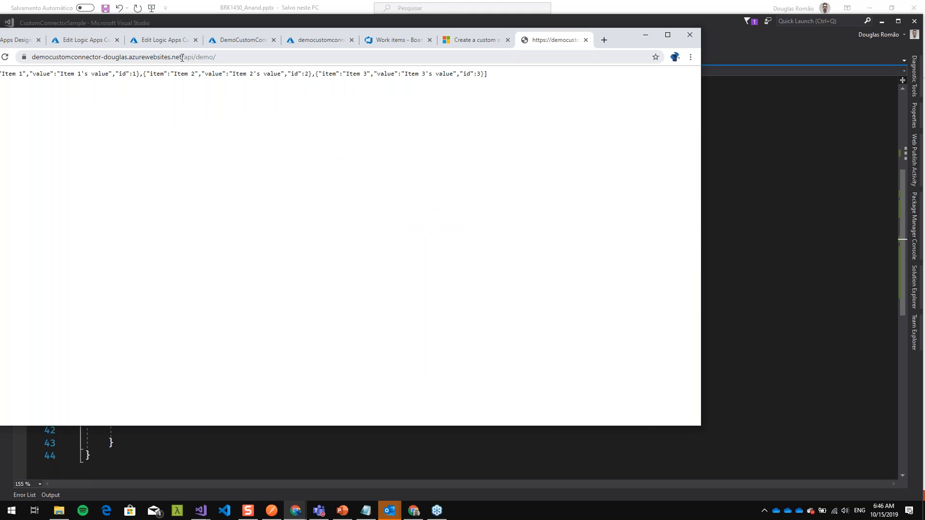
left_click(216, 57)
left_click(244, 59)
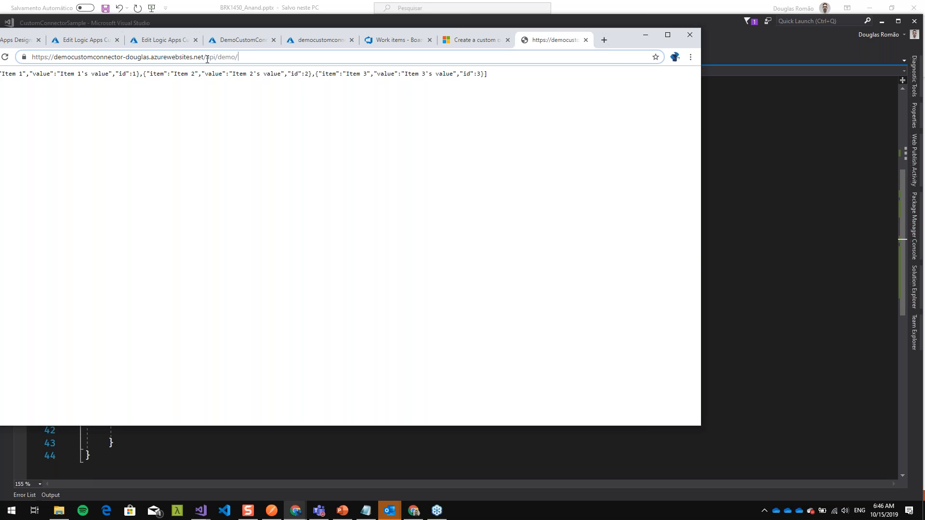
left_click_drag(223, 57, 280, 54)
key("ctrl+c")
- Import the sample request with the GET verb and the URL /demo/{id}, using the copied path
left_click(19, 40)
left_click(84, 40)
left_click(618, 242)
key("ctrl+v")
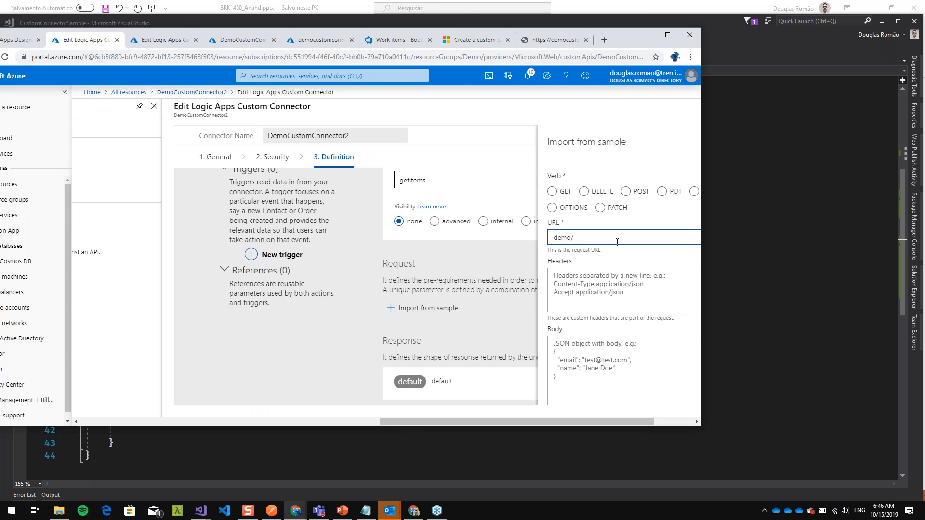
key("Home")
type("/")
left_click(552, 192)
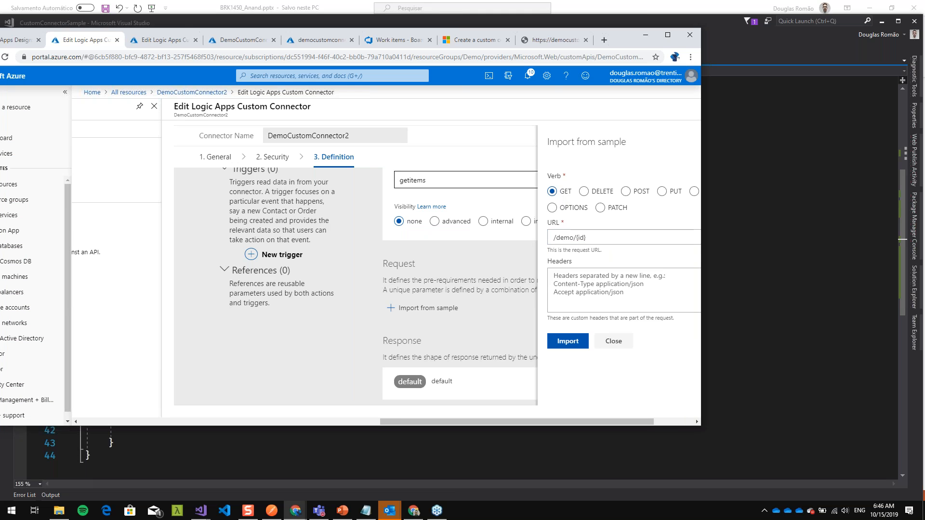
left_click(568, 342)
- Maximize the browser and review the imported request's URL and id path parameter, plus the action's response and validation sections
left_click(668, 35)
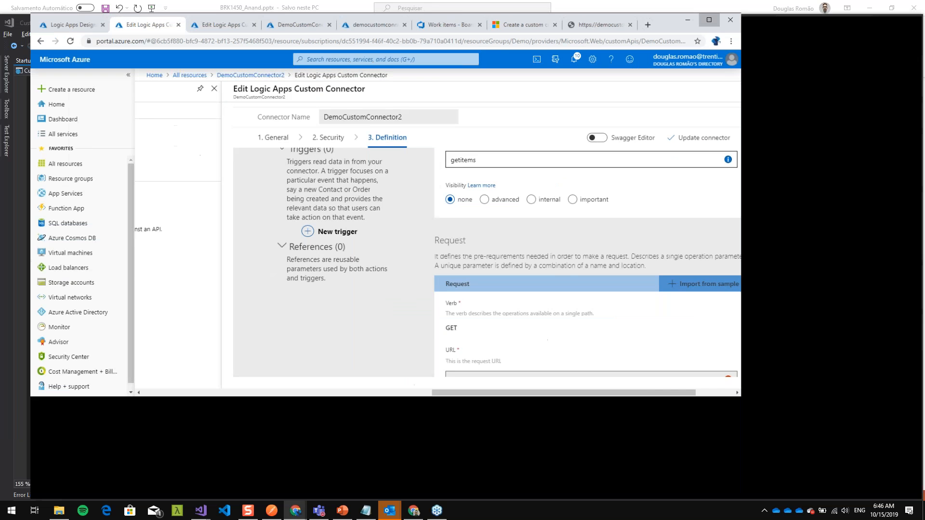
left_click_drag(509, 497, 573, 495)
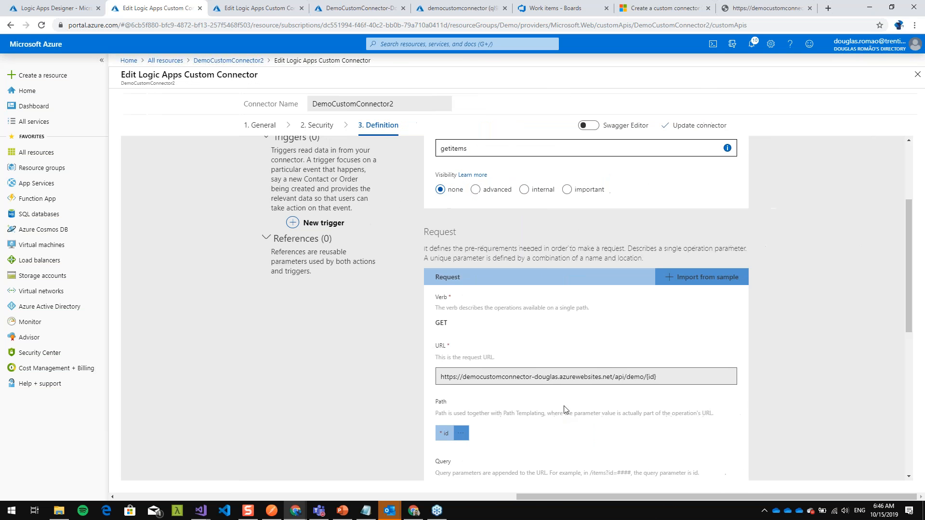
left_click_drag(657, 377, 439, 374)
scroll(463, 366, "down", 1)
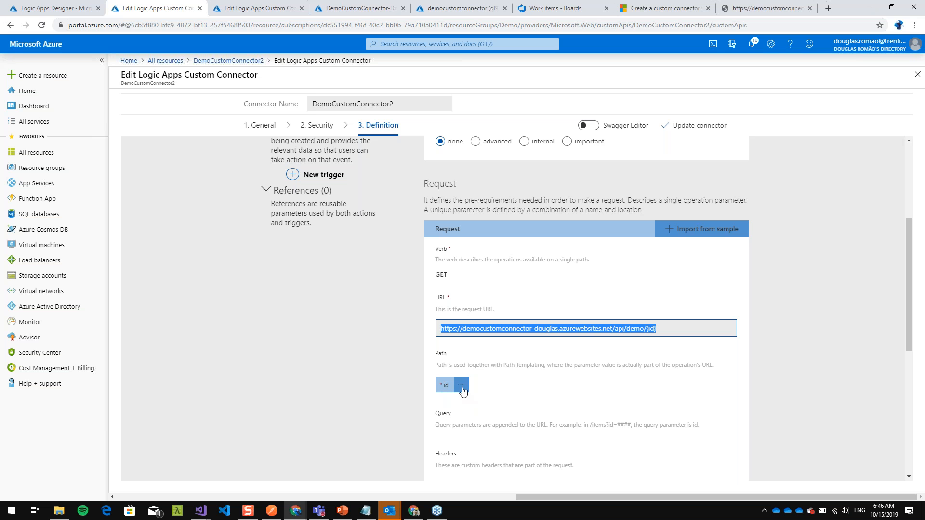
scroll(462, 387, "down", 3)
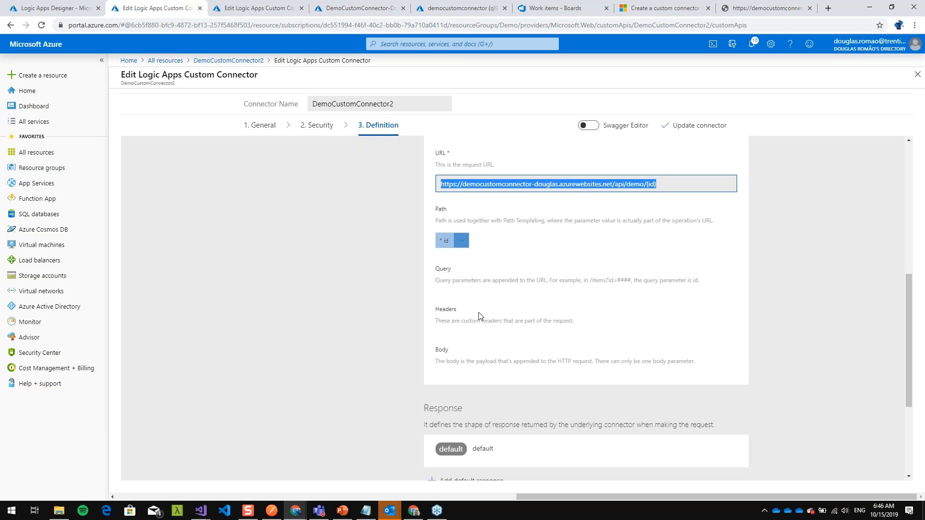
scroll(430, 290, "up", 2)
scroll(553, 432, "down", 2)
scroll(496, 408, "down", 3)
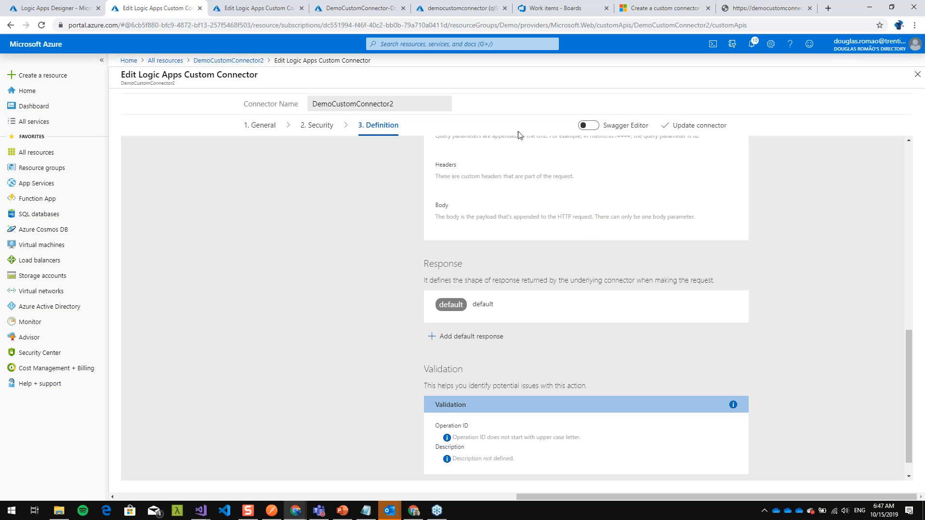
scroll(543, 283, "down", 1)
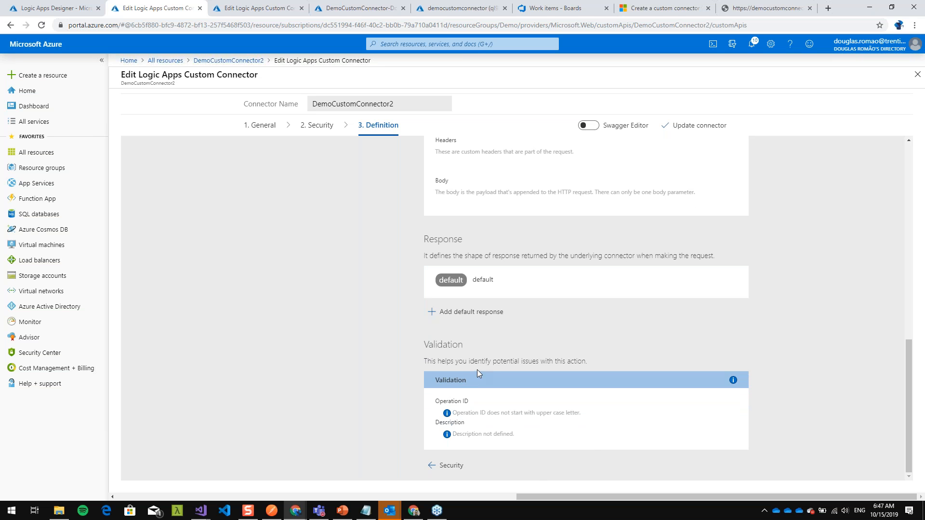
- Update the connector and expand its GET /demo/{id} operation in the Swagger Editor
scroll(477, 369, "up", 15)
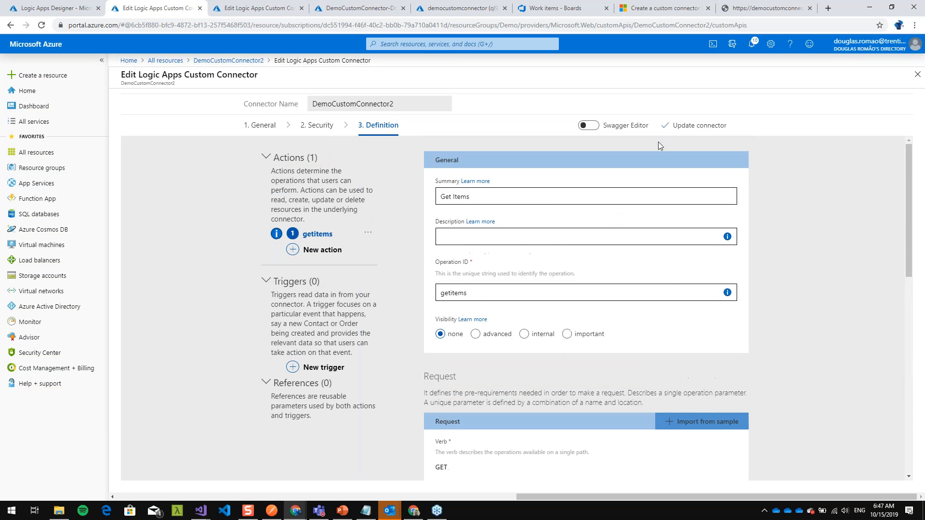
left_click(685, 126)
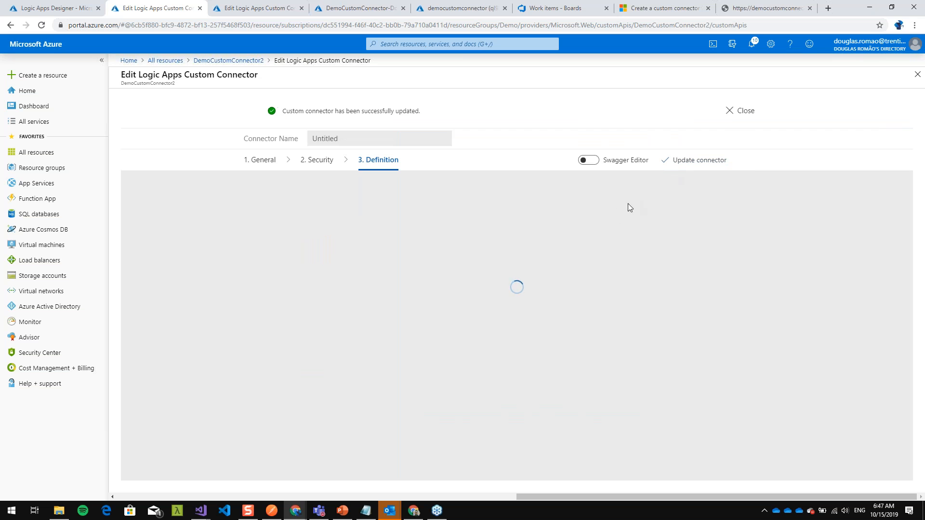
left_click(589, 160)
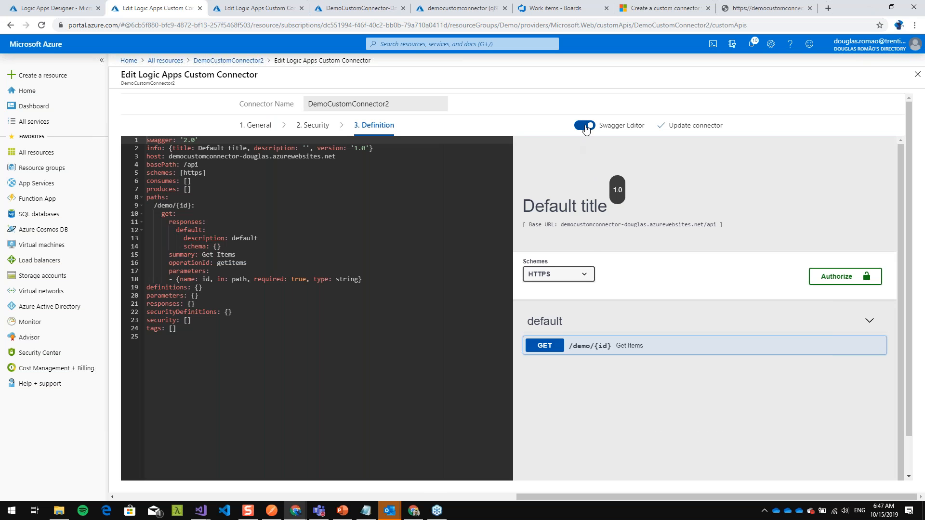
left_click(611, 352)
scroll(631, 410, "down", 2)
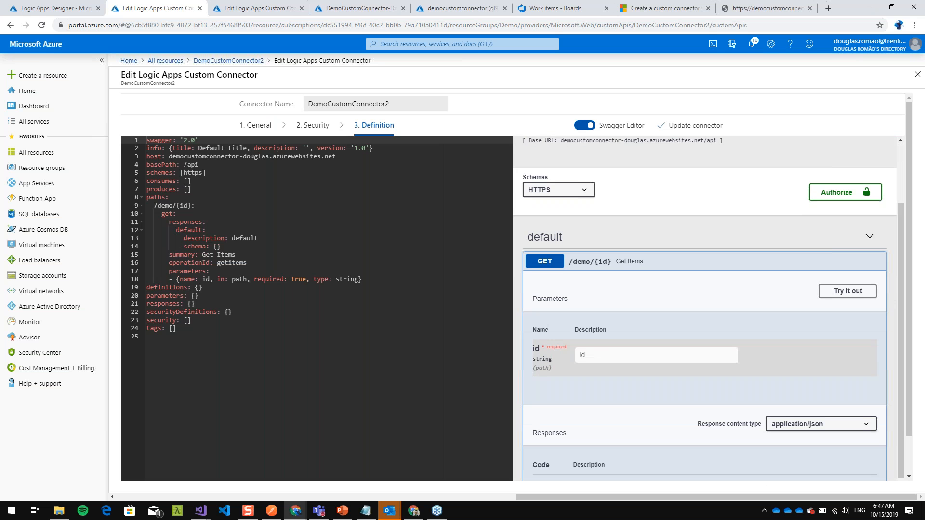
- Try out the GET /demo/{id} operation with id 2 and look through its server response
left_click(892, 8)
left_click_drag(551, 422, 594, 423)
scroll(485, 315, "down", 1)
left_click_drag(139, 187, 158, 336)
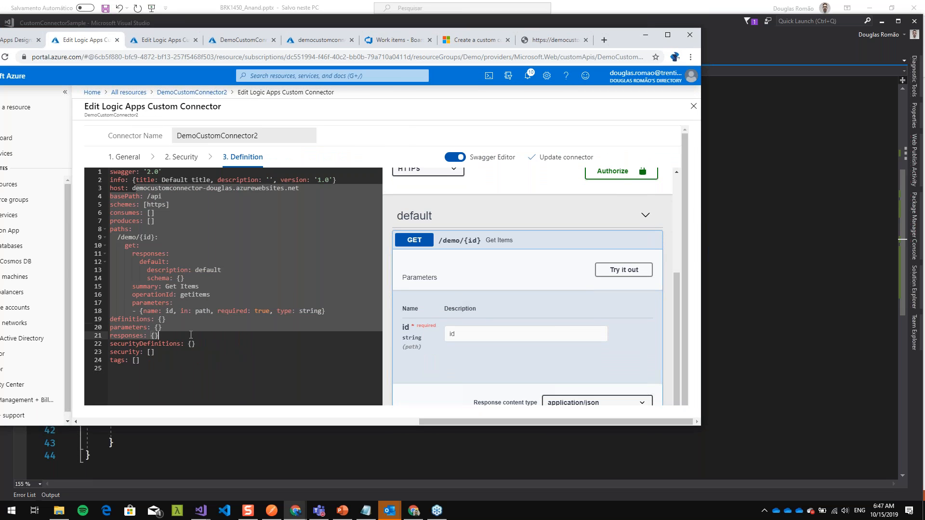
left_click(624, 270)
left_click(453, 337)
left_click(503, 368)
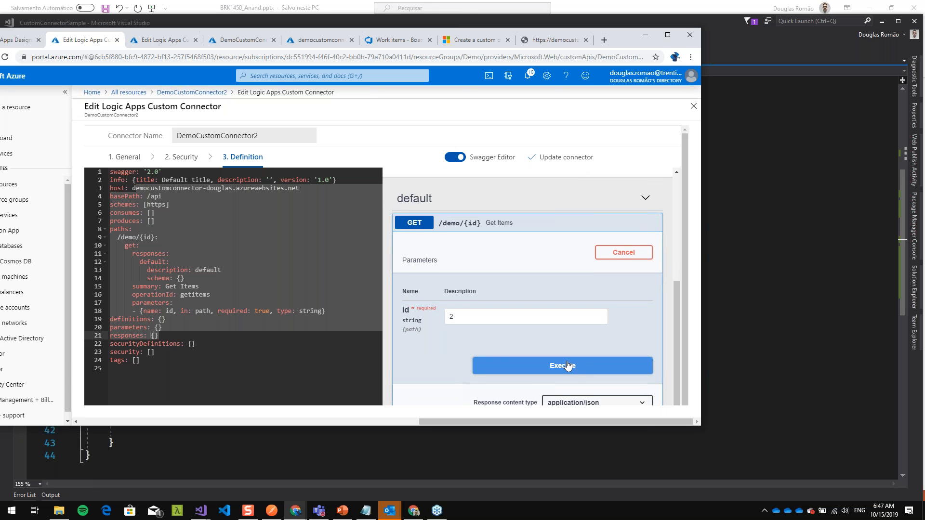
scroll(517, 362, "down", 1)
scroll(513, 351, "down", 6)
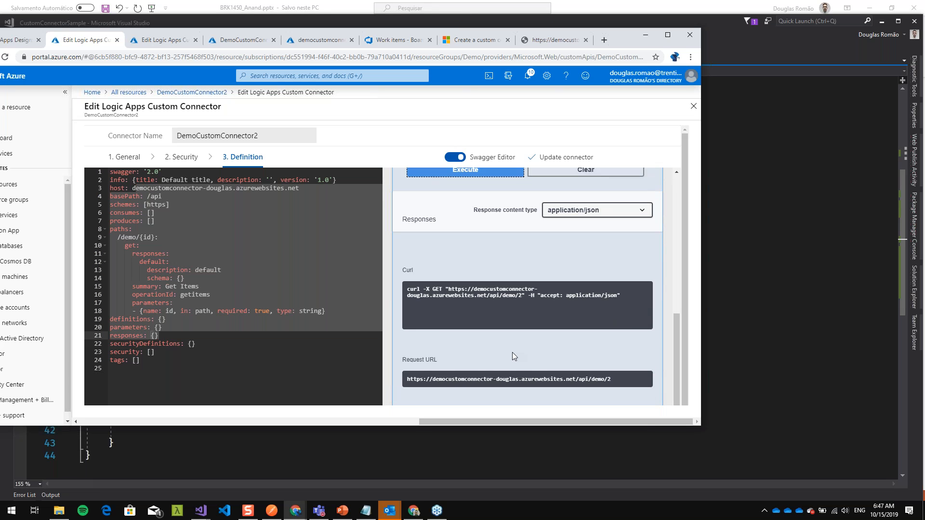
scroll(512, 354, "down", 2)
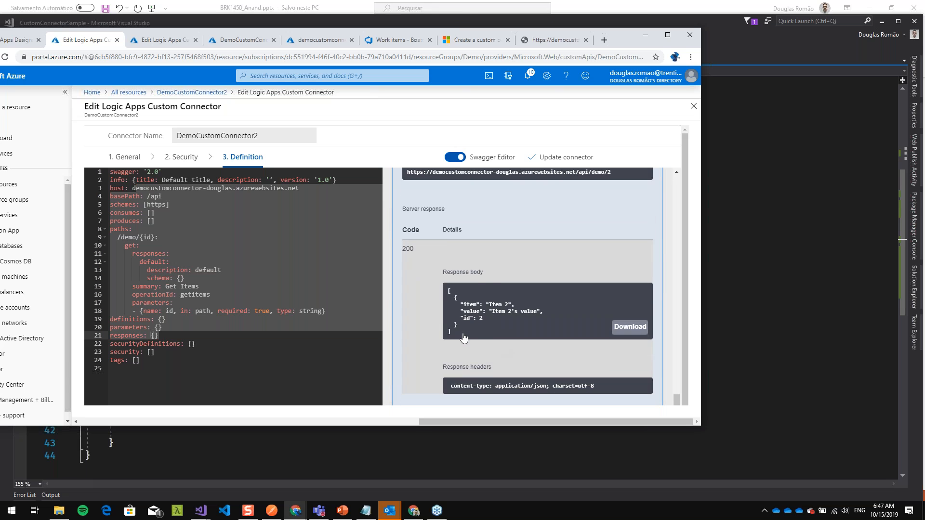
- Request /api/demo/2 directly in the API's browser page to compare its output with the Swagger response
left_click(554, 40)
key("End")
type("2")
key("Return")
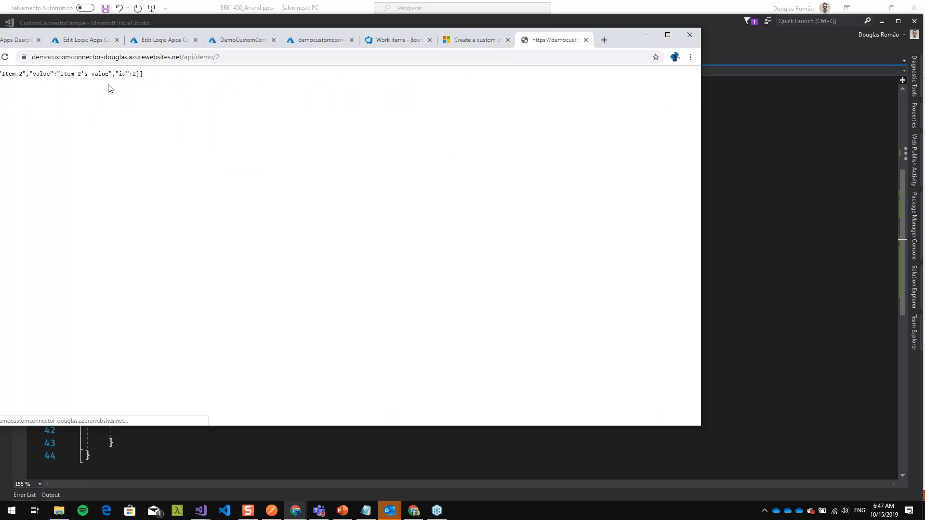
left_click_drag(144, 74, 8, 75)
- Return to the Swagger Editor and execute the GET operation with id 3, checking the response body
left_click(82, 40)
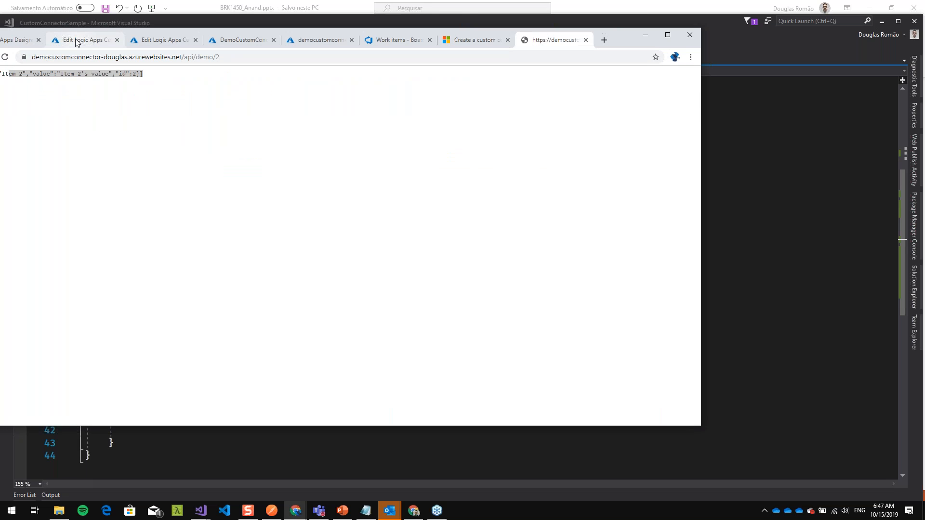
scroll(488, 263, "down", 1)
scroll(488, 264, "up", 5)
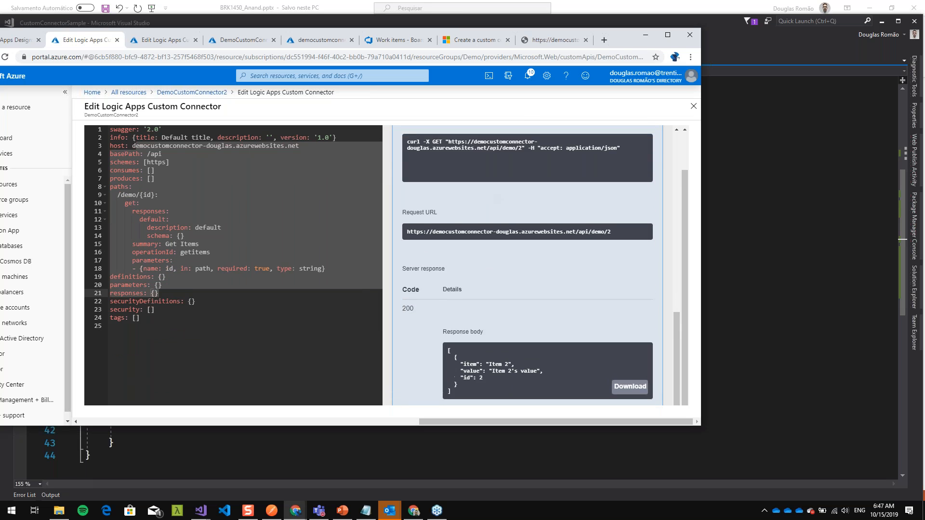
left_click(462, 204)
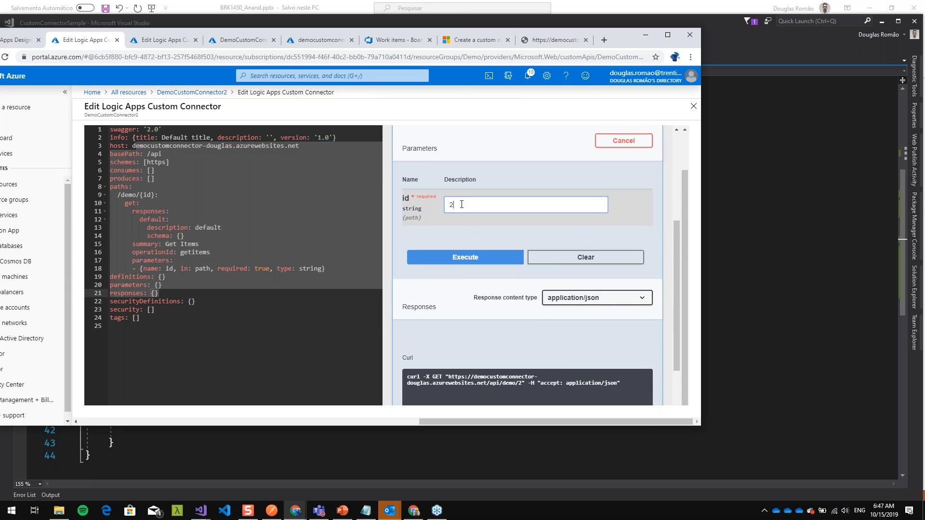
type("3")
left_click(491, 261)
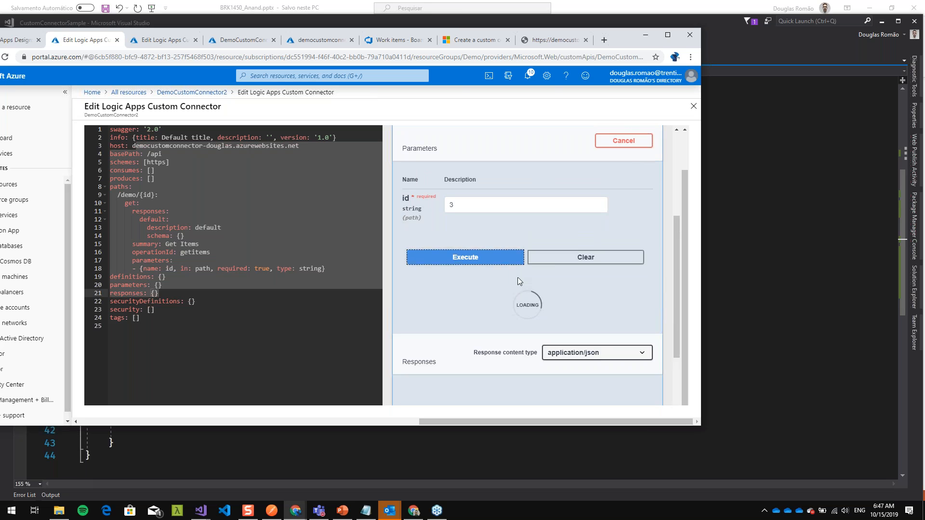
scroll(501, 270, "down", 5)
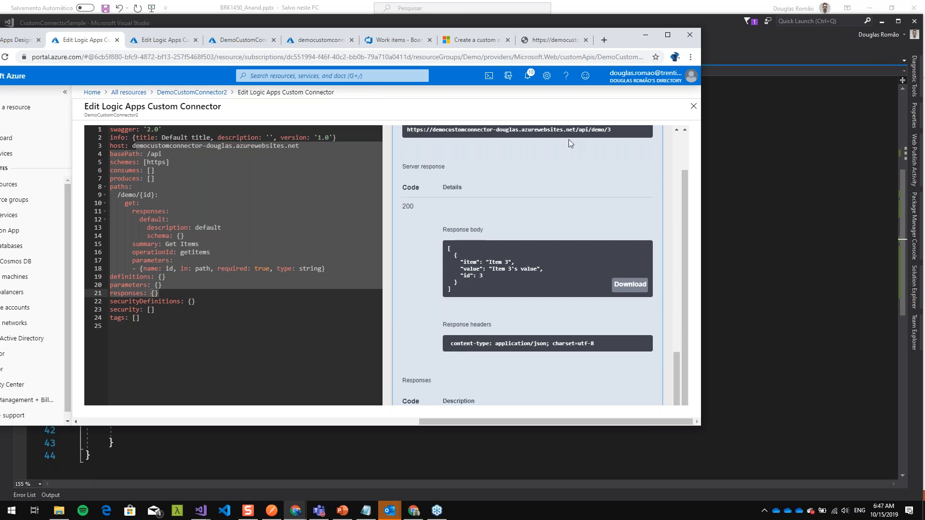
- Request /api/demo/3 directly in the API's browser page, compare the output, and return to the connector
left_click(557, 39)
left_click_drag(216, 57, 257, 65)
type("3")
key("Return")
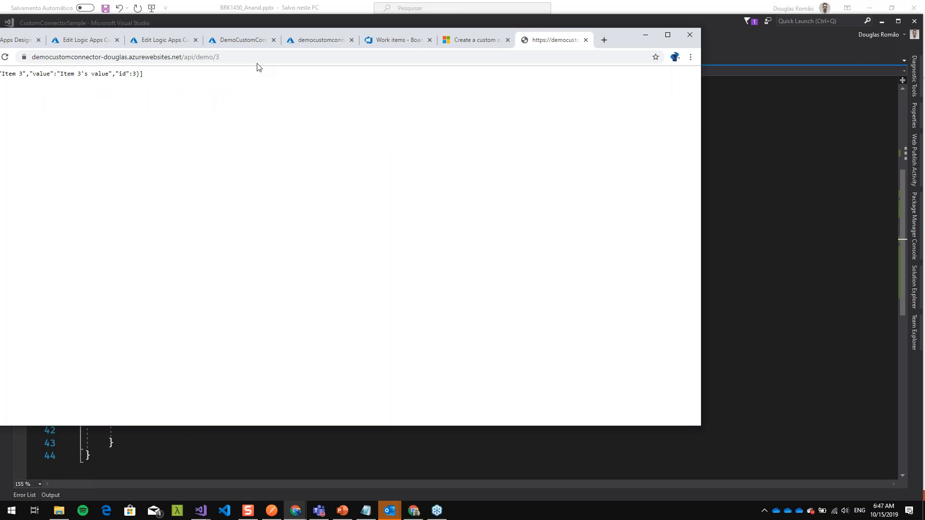
left_click(73, 39)
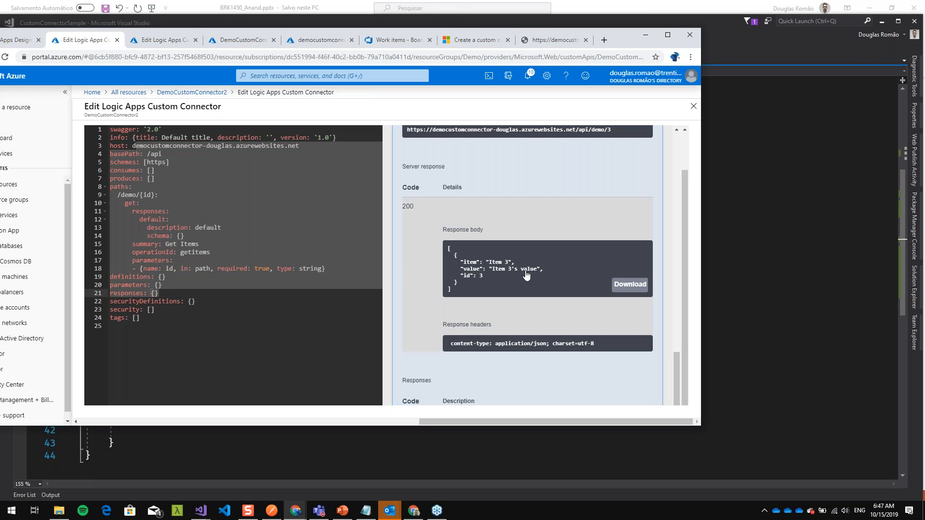
- Maximize the browser, reload the DemoLogicApp2 page and open the logic app for editing in the designer
left_click(668, 35)
scroll(560, 181, "up", 5)
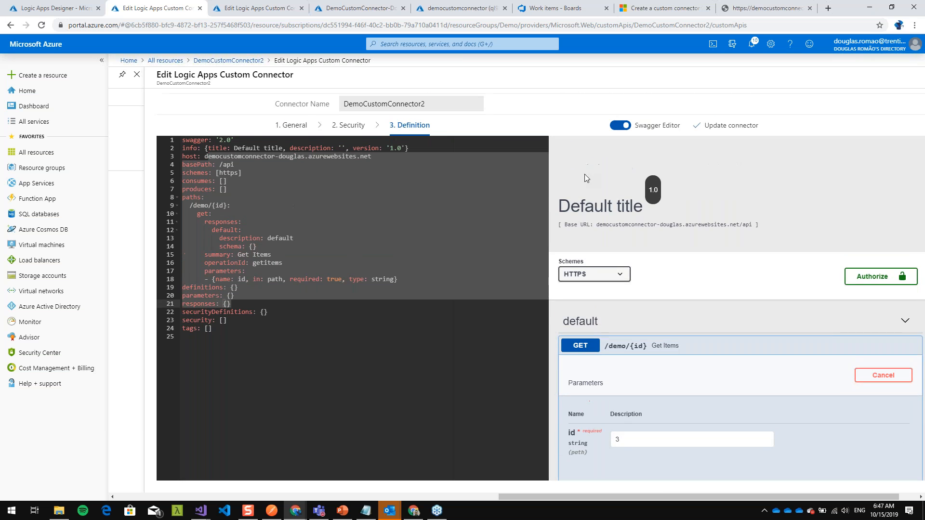
left_click(51, 8)
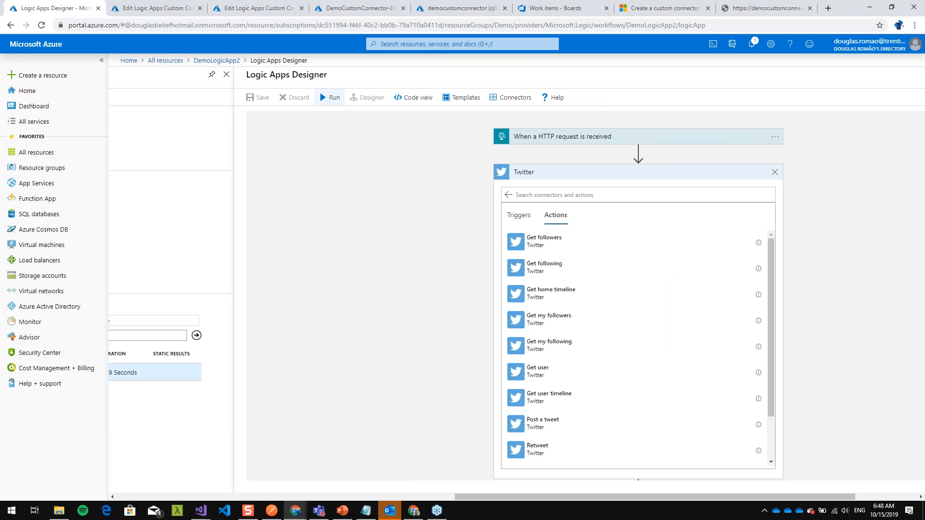
left_click(43, 28)
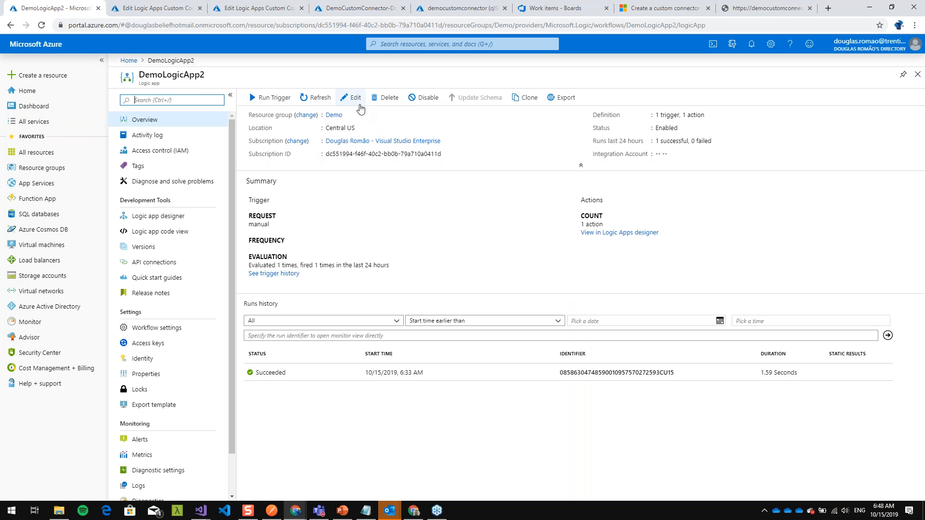
left_click(355, 97)
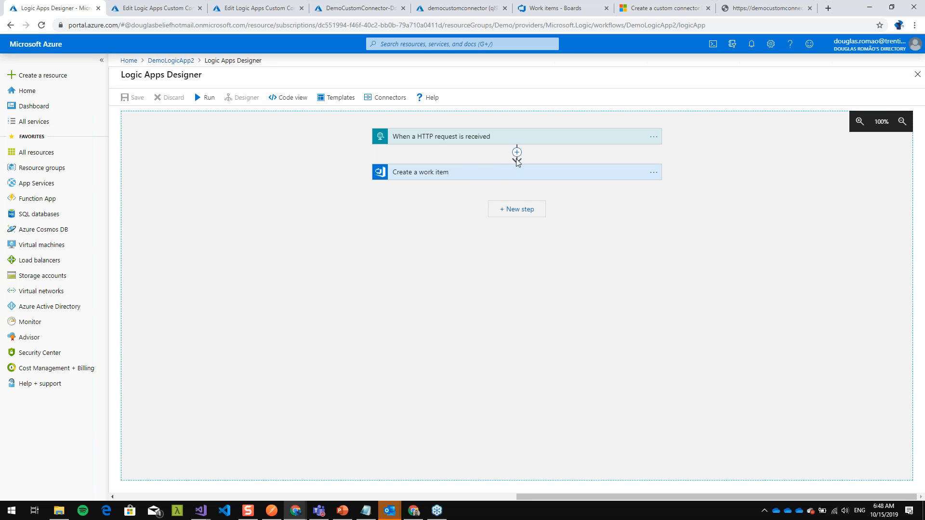
- Add DemoCustomConnector2's Get Items custom action between the HTTP request trigger and Create a work item
left_click(516, 152)
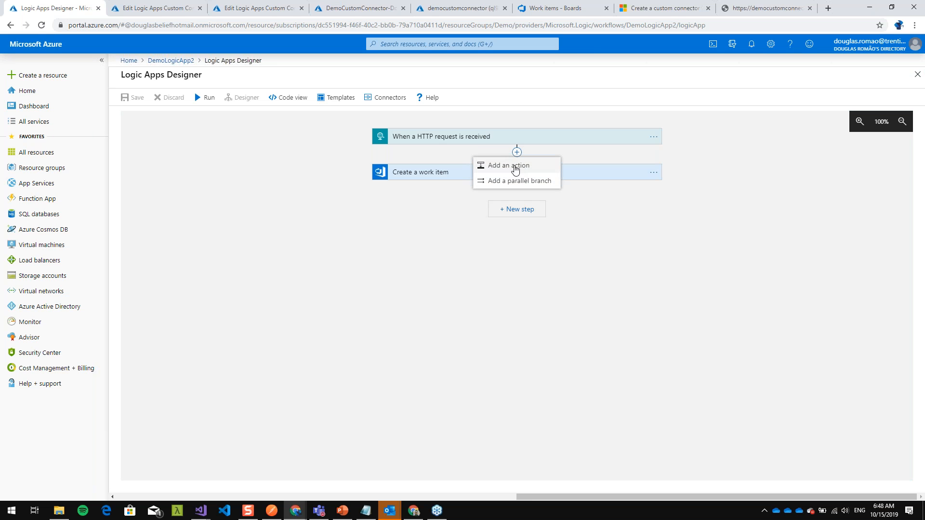
left_click(510, 166)
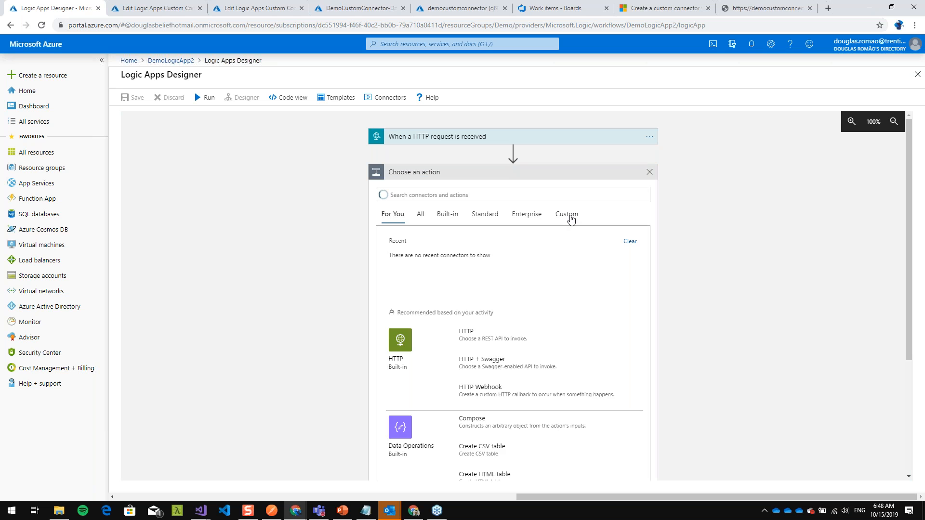
left_click(570, 218)
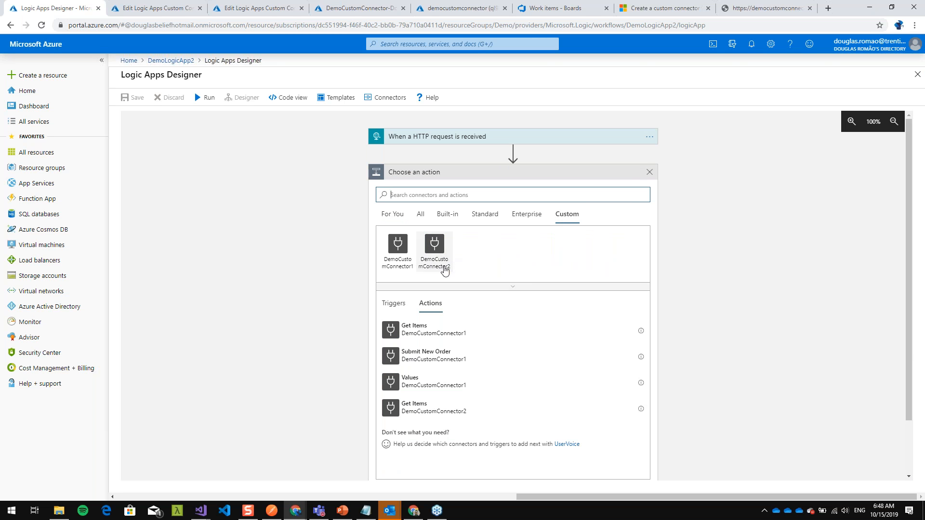
left_click(440, 271)
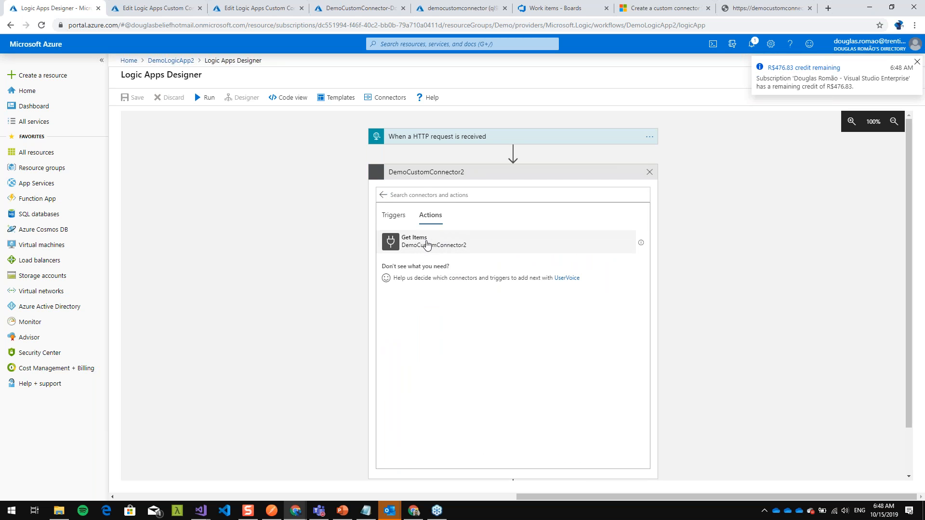
left_click(419, 242)
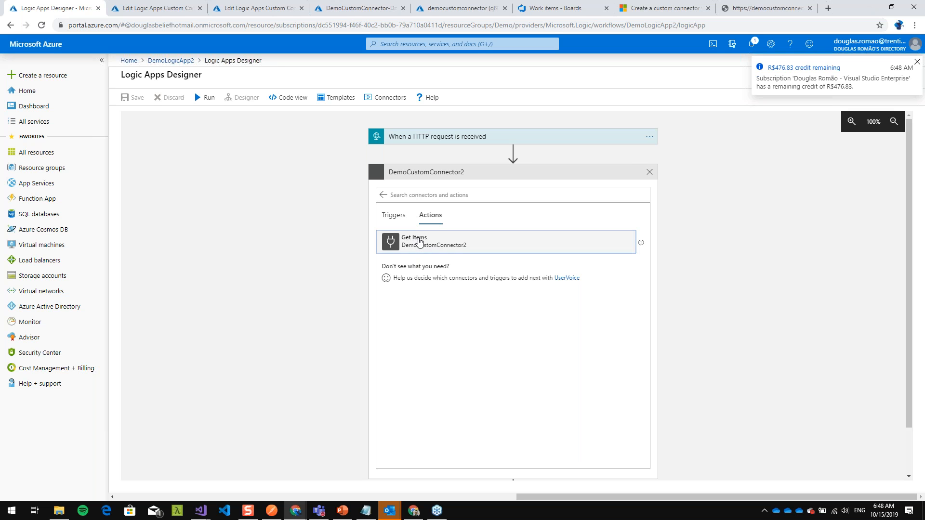
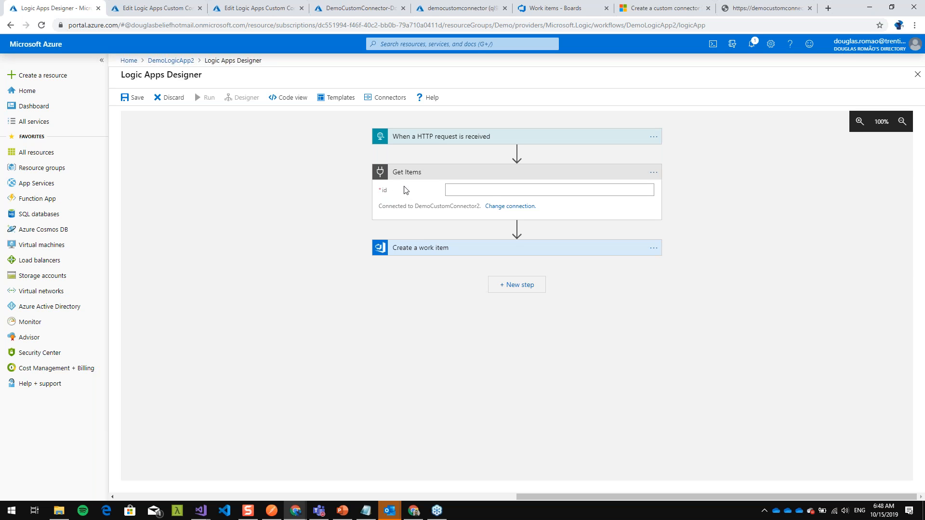
- Set the Get Items action's id to the id value from the HTTP request trigger's dynamic content
left_click(492, 192)
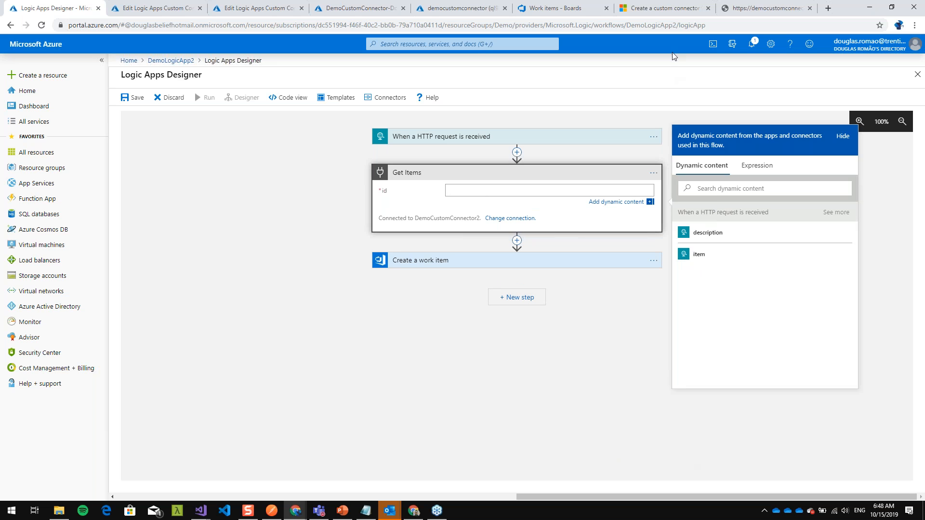
left_click(891, 7)
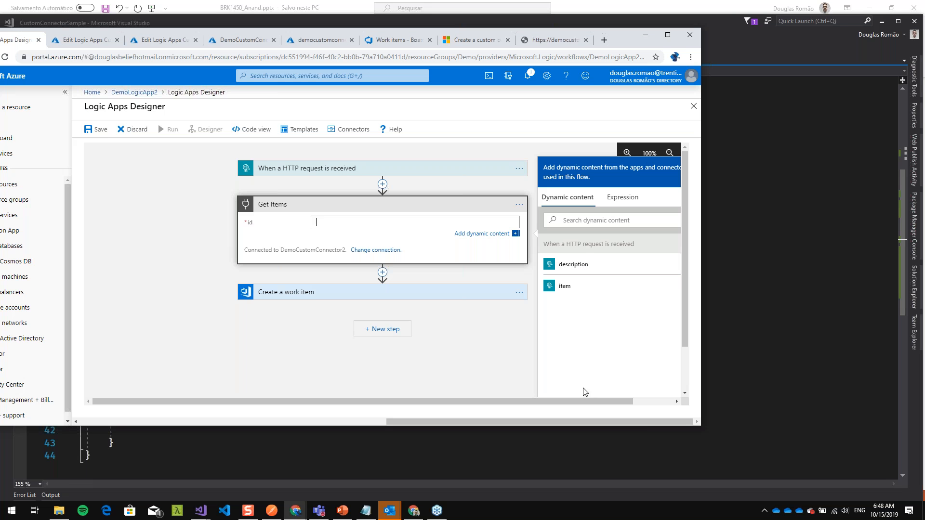
left_click(660, 244)
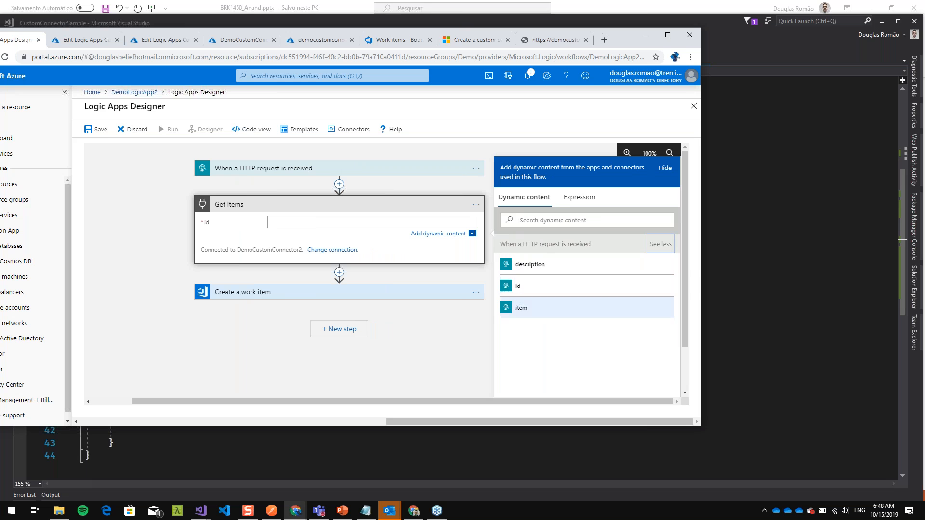
left_click(518, 288)
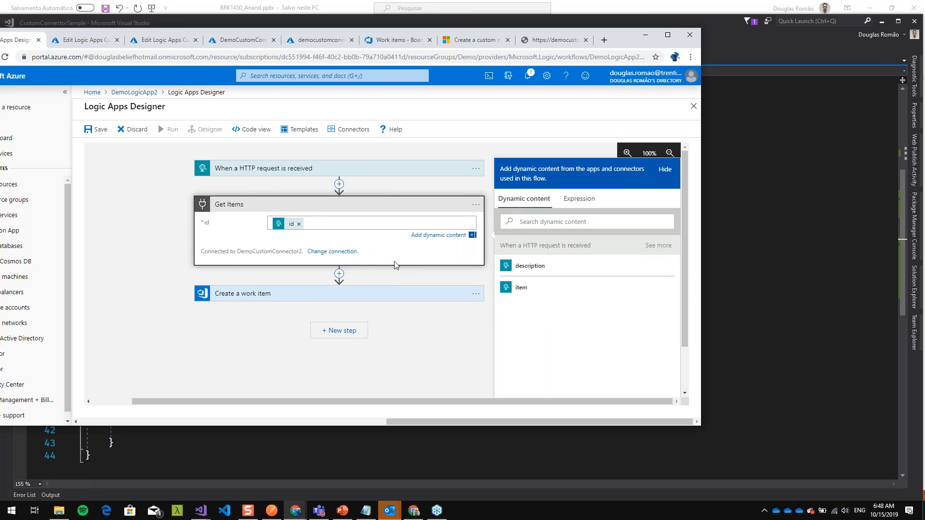
left_click(667, 35)
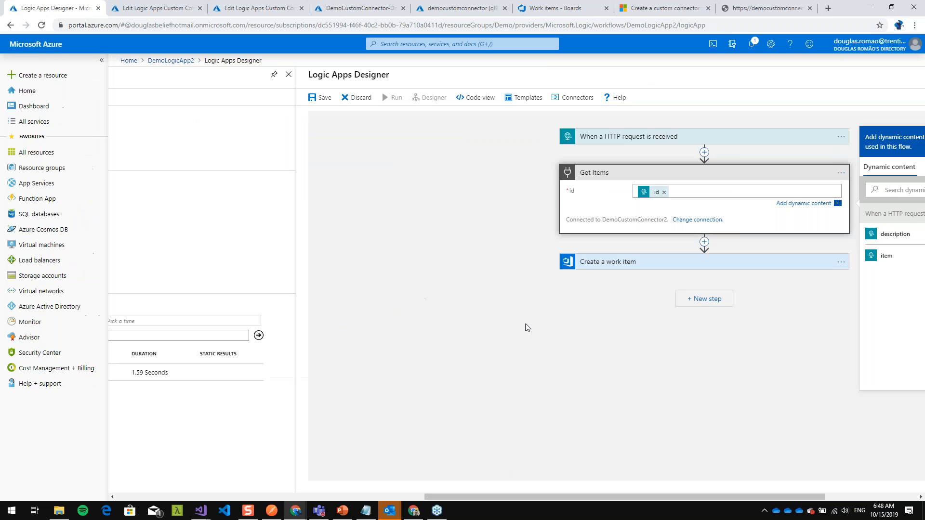
- Copy the complete JSON output from the API's /api/demo/3 browser page and return to the designer
left_click(748, 13)
left_click_drag(202, 42, 4, 42)
key("ctrl+c")
left_click(54, 9)
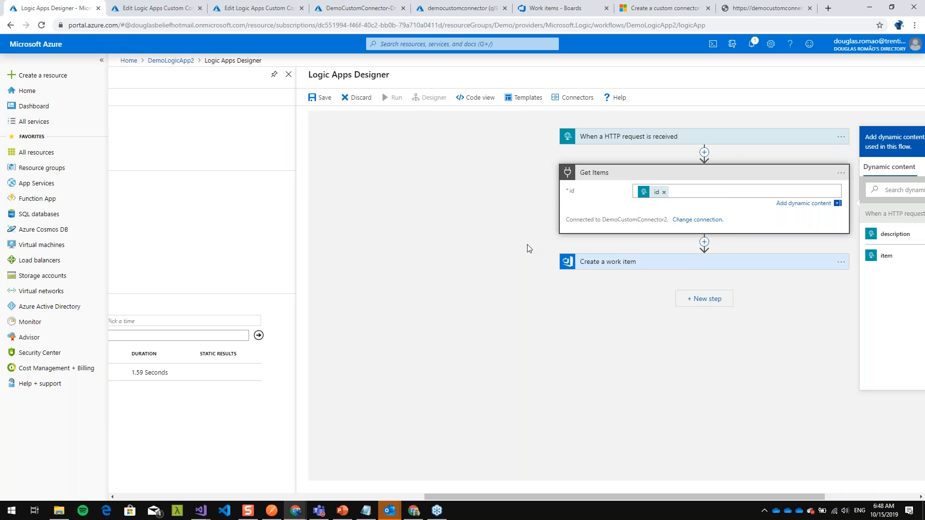
- Insert a Data Operations Parse JSON action between Get Items and Create a work item
left_click(704, 244)
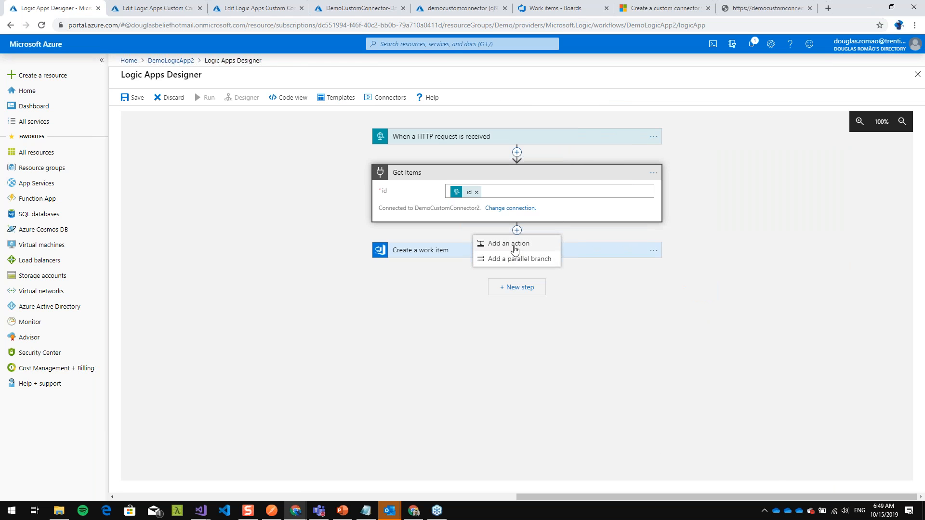
left_click(515, 254)
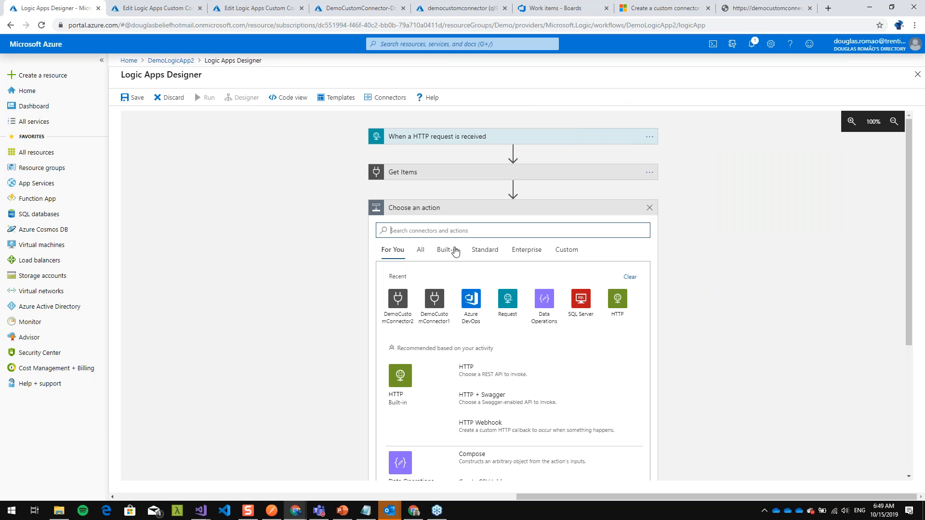
scroll(490, 415, "down", 2)
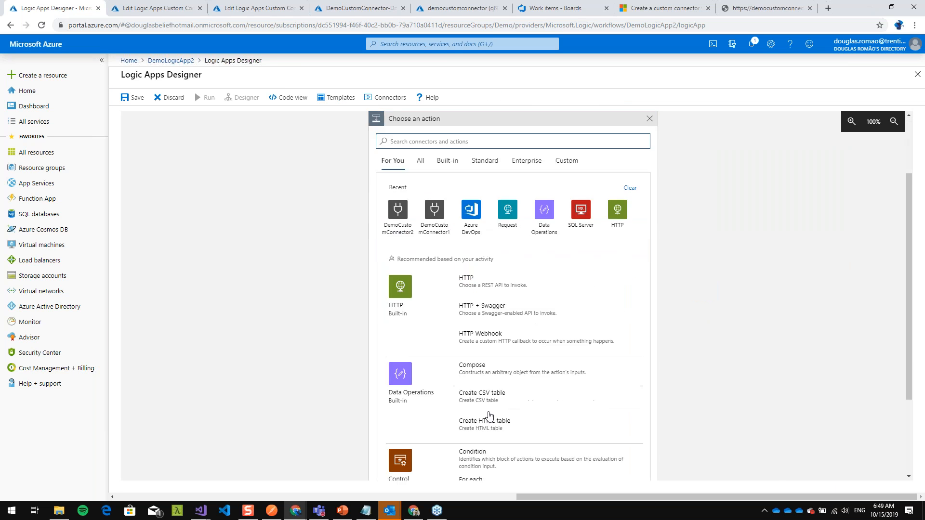
left_click(400, 374)
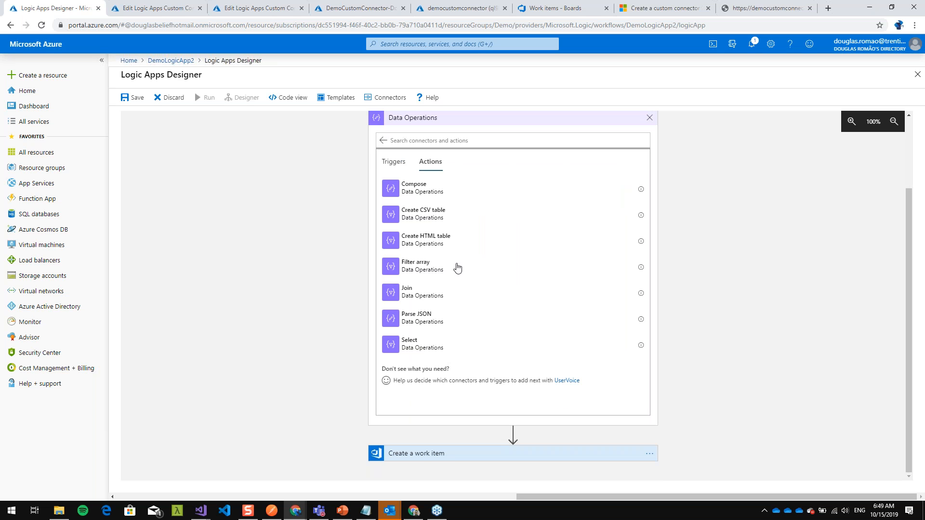
left_click(424, 322)
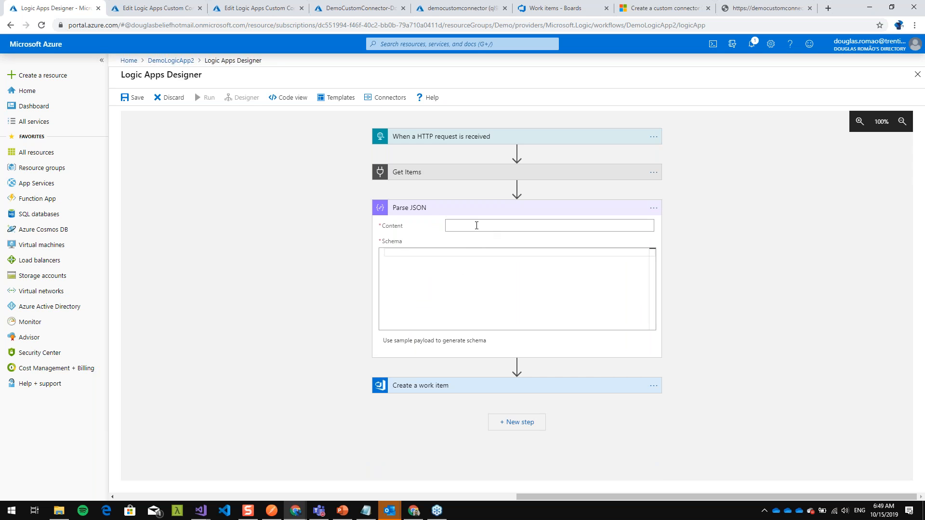
- Set Parse JSON's content to the Get Items Body, generate its schema from the copied API output, and save the logic app
left_click(477, 225)
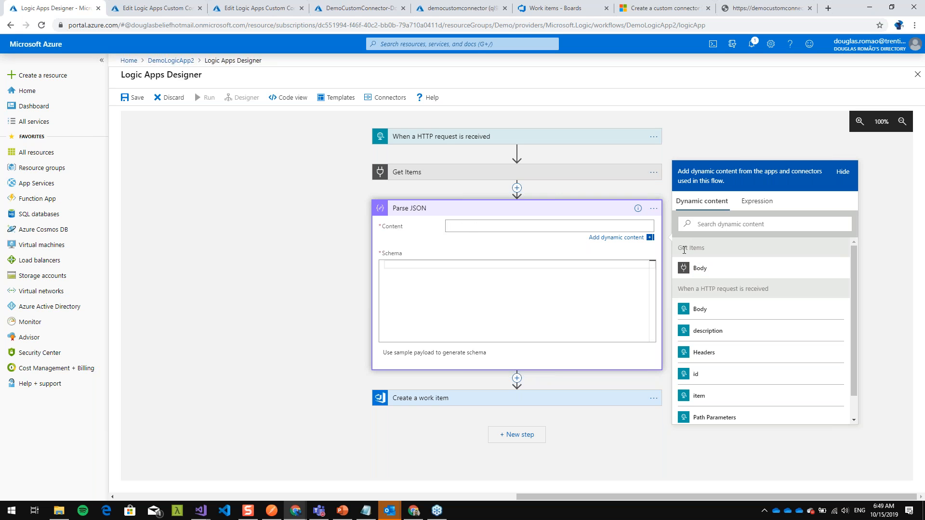
left_click(699, 268)
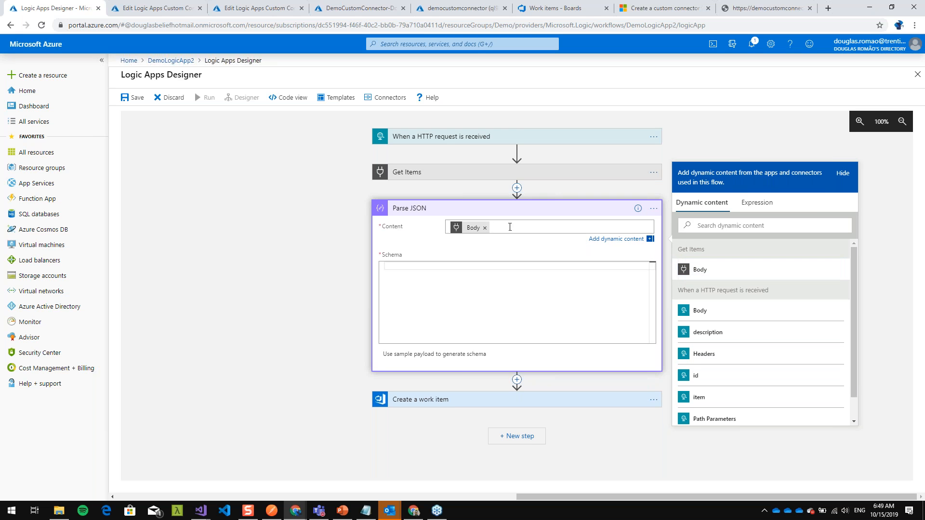
left_click(451, 354)
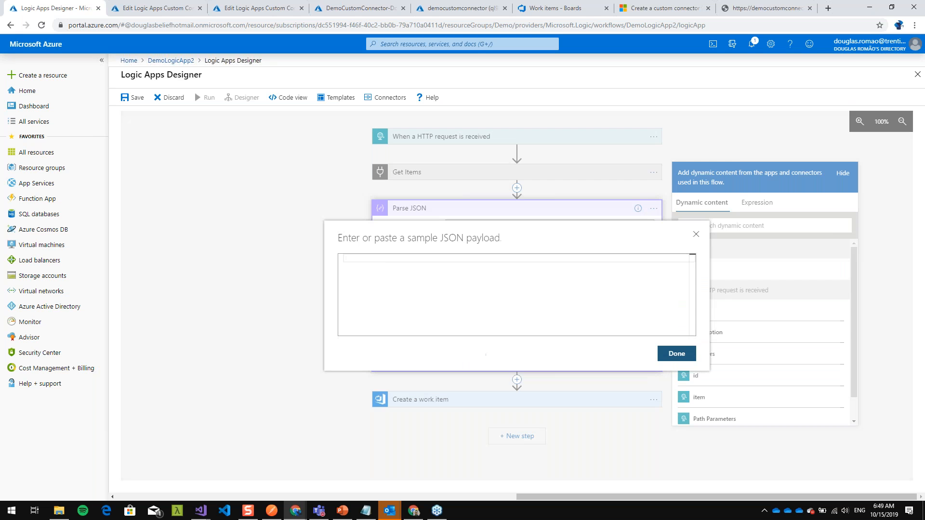
left_click(766, 8)
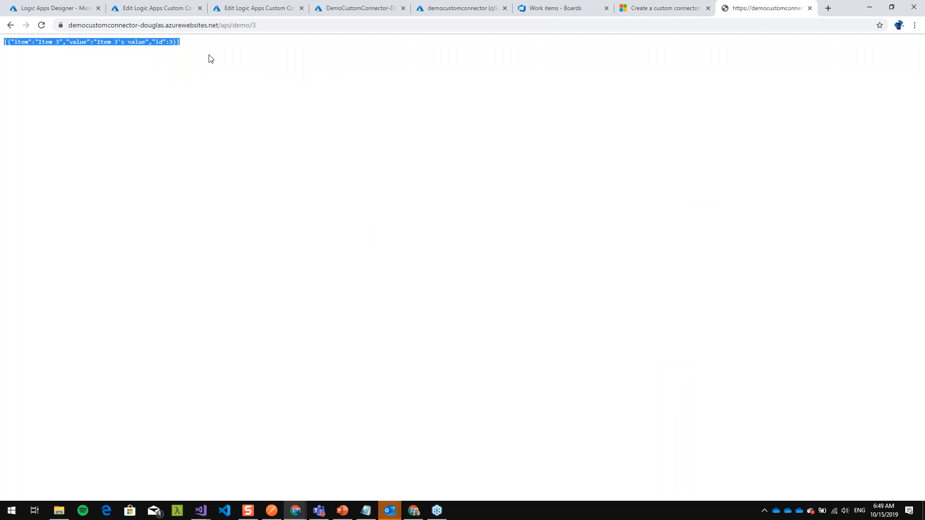
left_click(66, 9)
key("ctrl+v")
left_click(680, 355)
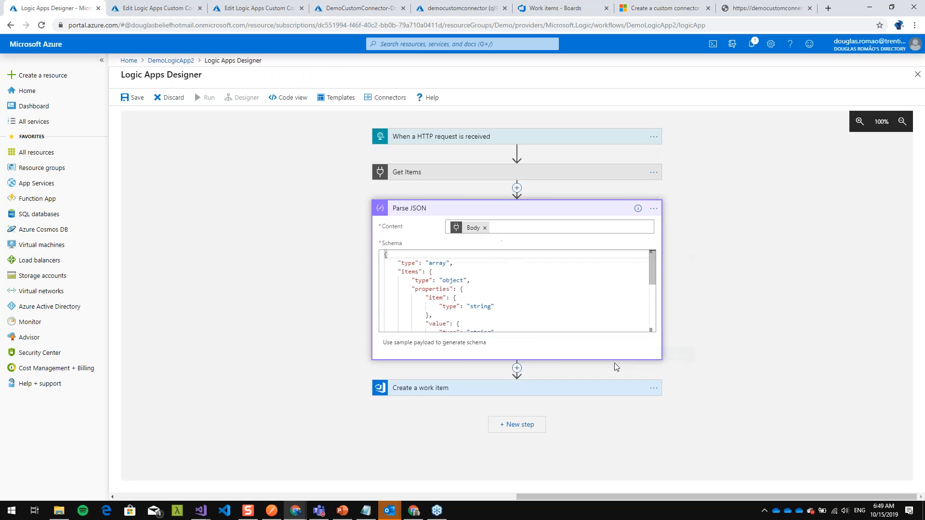
left_click(131, 98)
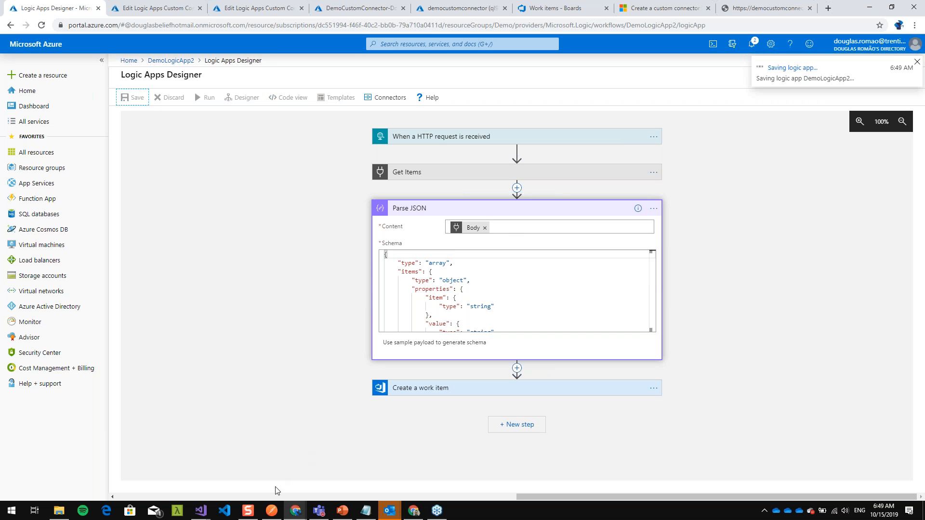
- Switch to Postman and send the POST request with id 1 to the logic app's trigger URL
mouse_move(274, 514)
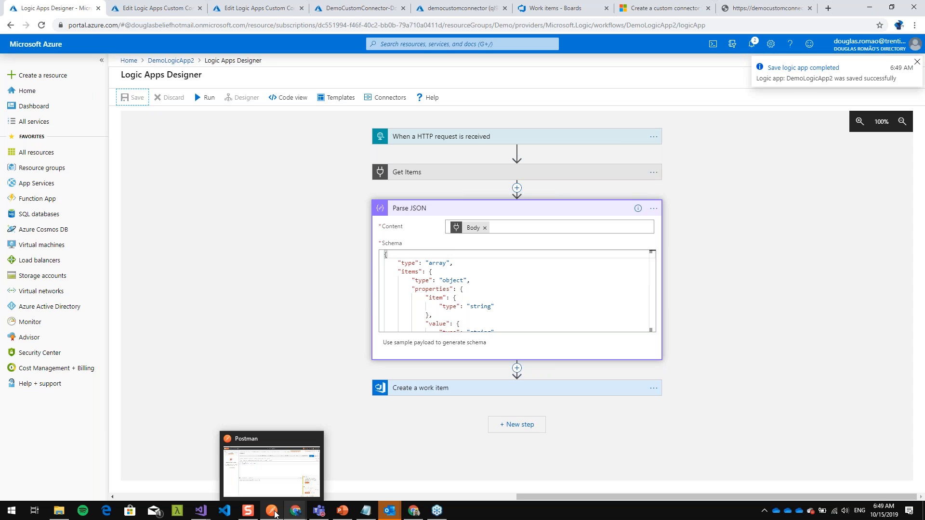
left_click(274, 513)
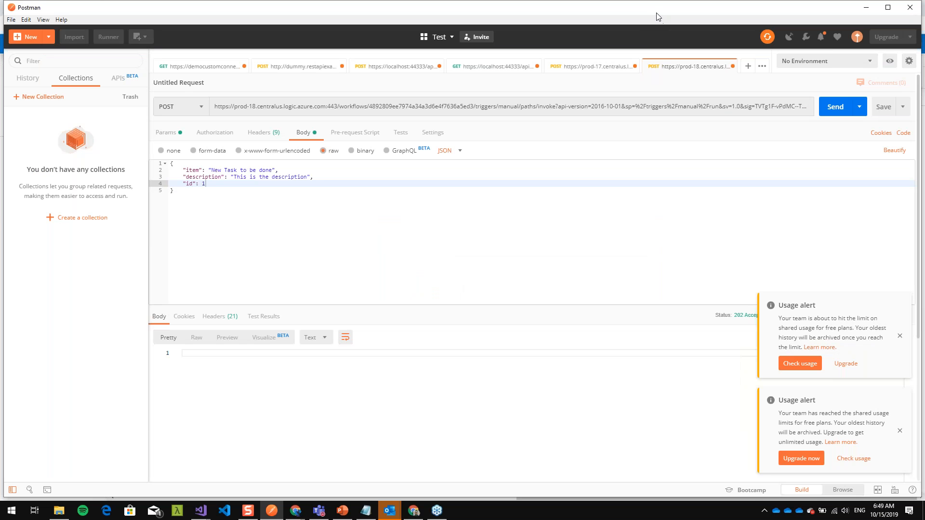
left_click_drag(658, 17, 506, 26)
left_click(712, 121)
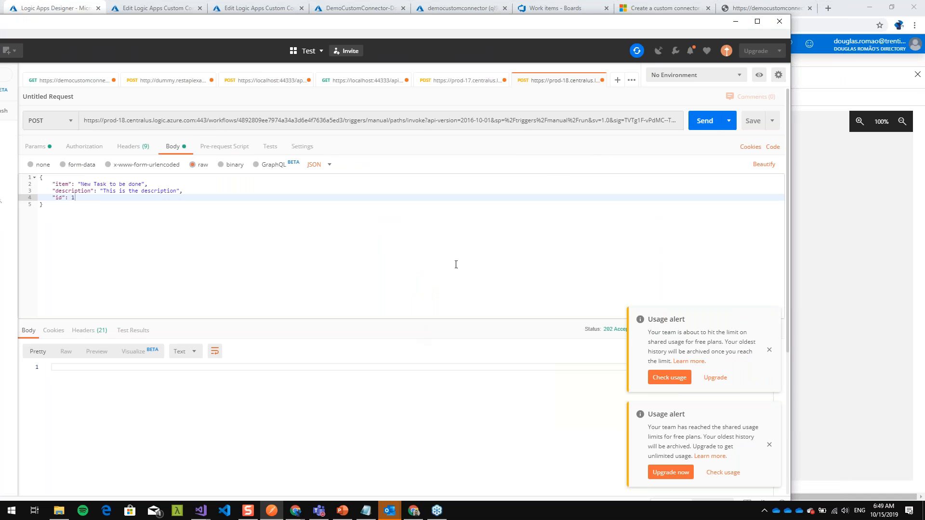
- Return to the DemoLogicApp2 overview in the browser, refresh its runs history and open the latest run
key("alt+Tab")
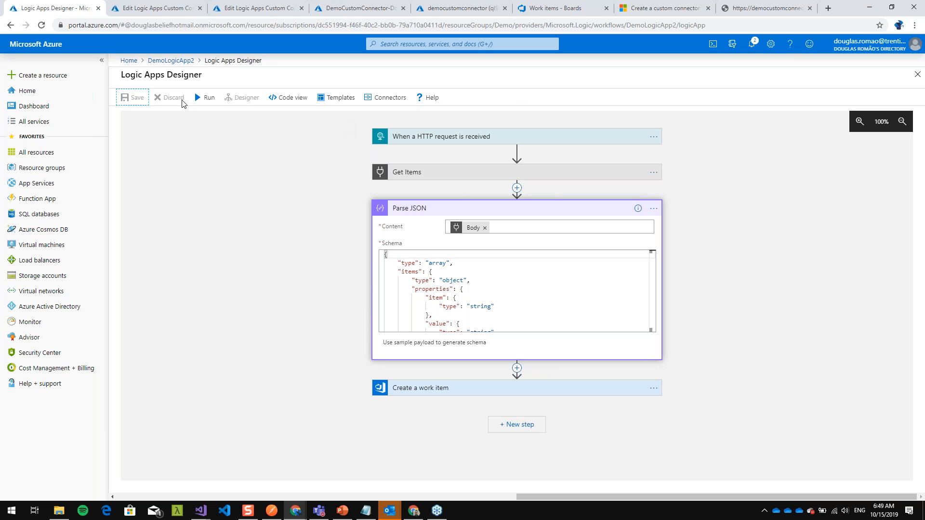
left_click(183, 63)
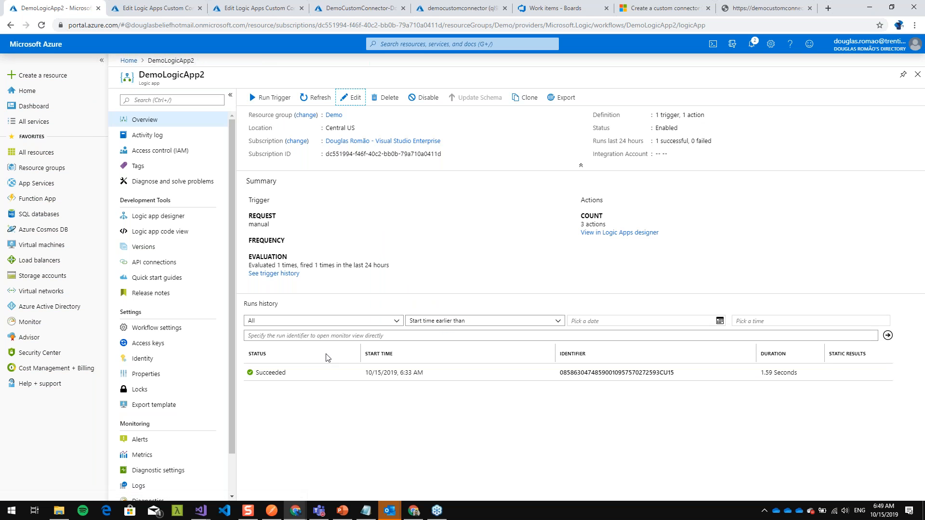
left_click(310, 98)
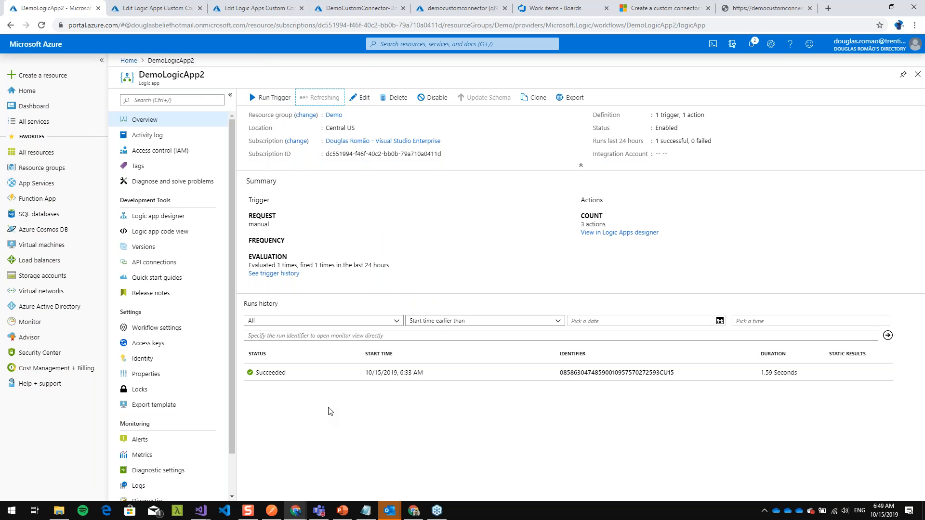
left_click(286, 373)
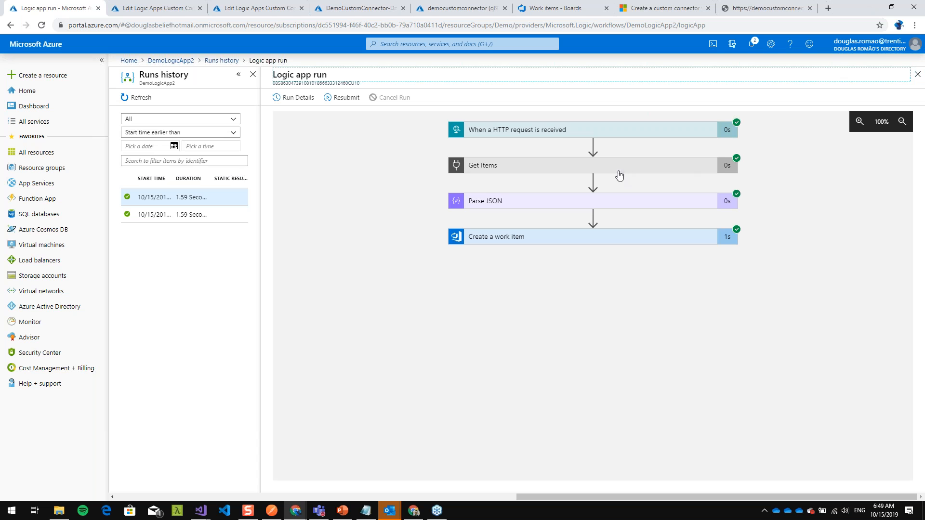
- Examine the Get Items inputs and output body in the run and compare them with the Postman request body
left_click(555, 163)
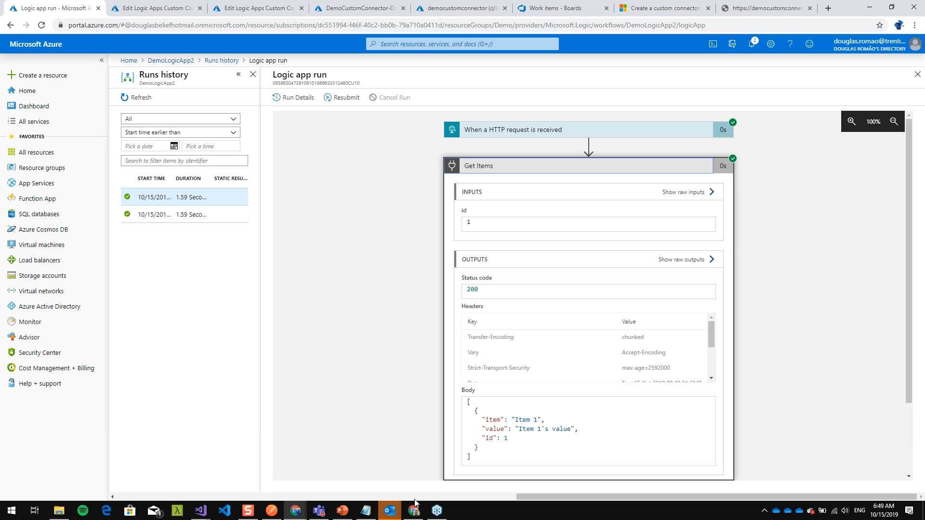
left_click(270, 513)
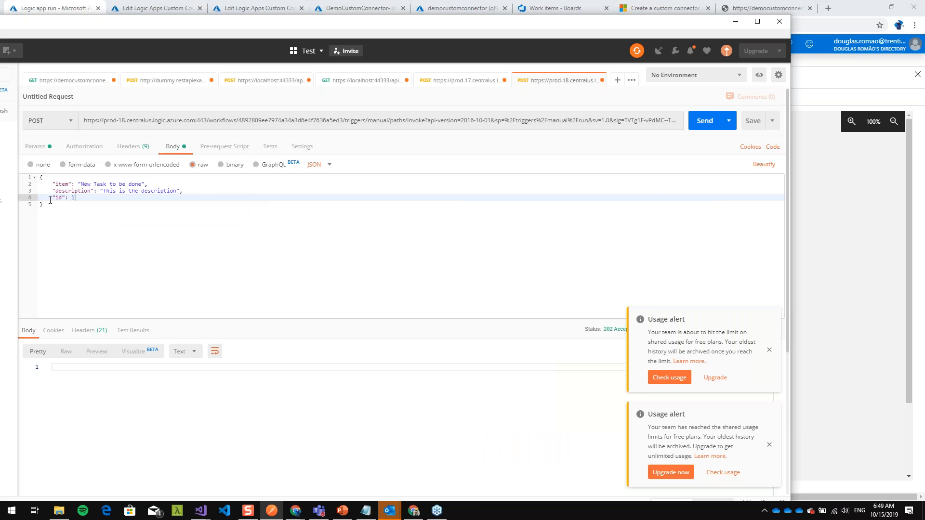
key("alt+Tab")
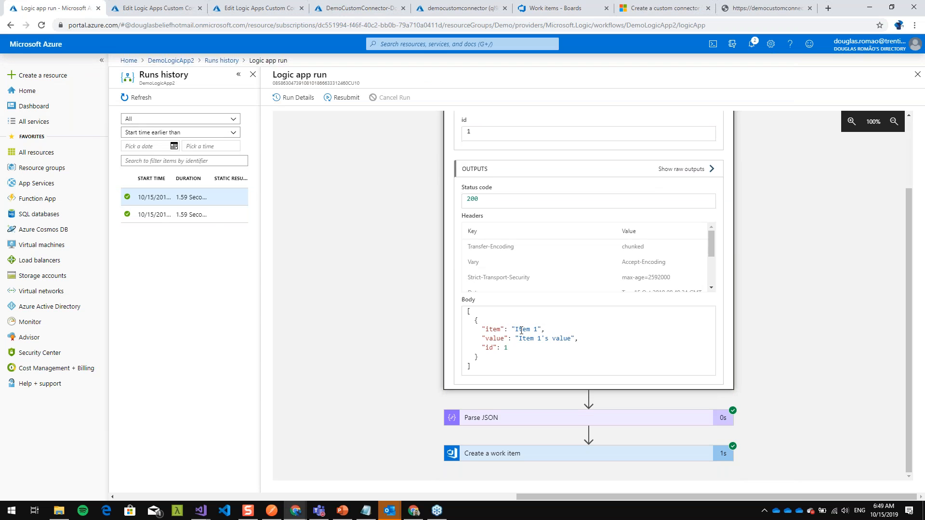
left_click_drag(491, 364, 466, 319)
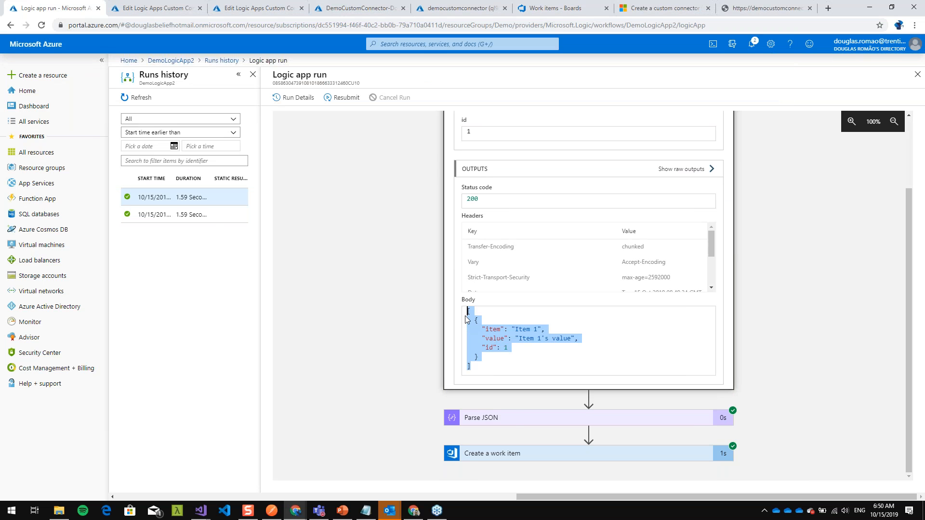
- Examine the run's Parse JSON content, schema and output body against the Get Items output
left_click(513, 418)
scroll(539, 337, "down", 5)
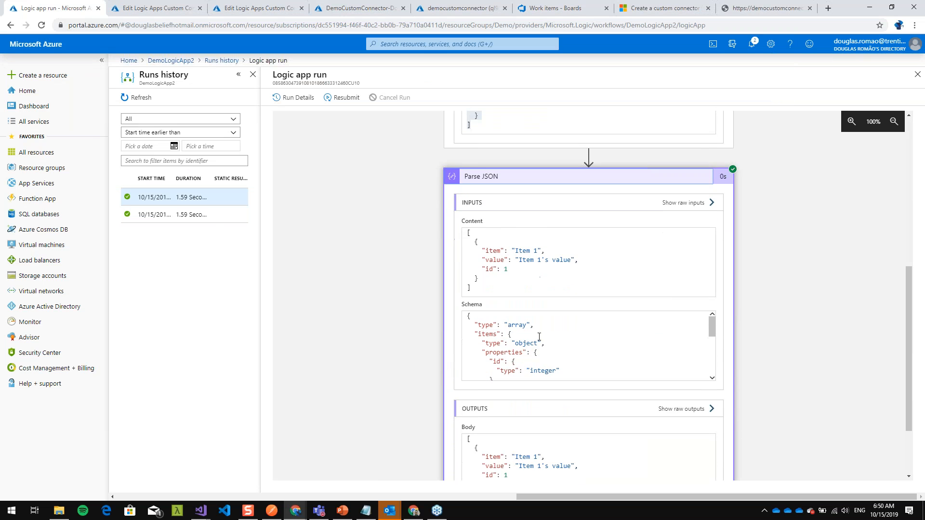
scroll(497, 364, "down", 2)
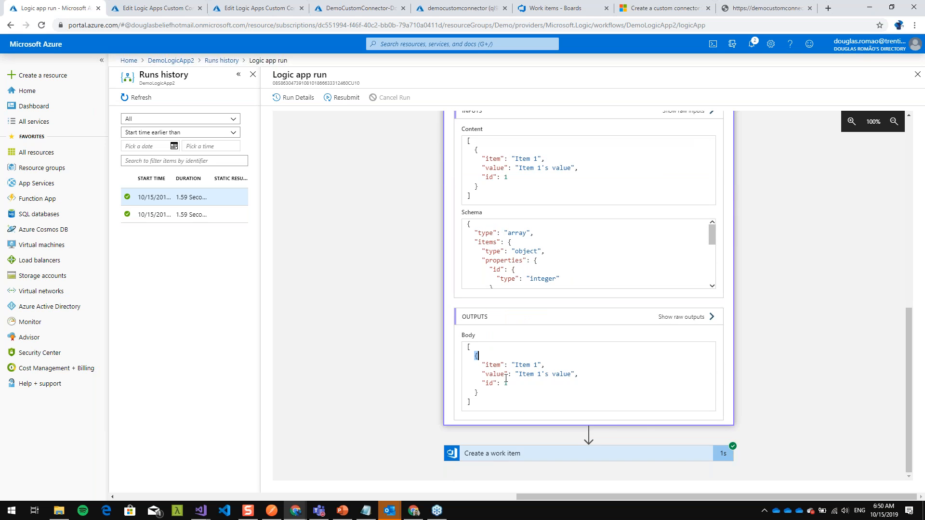
left_click_drag(481, 367, 591, 369)
scroll(641, 347, "up", 9)
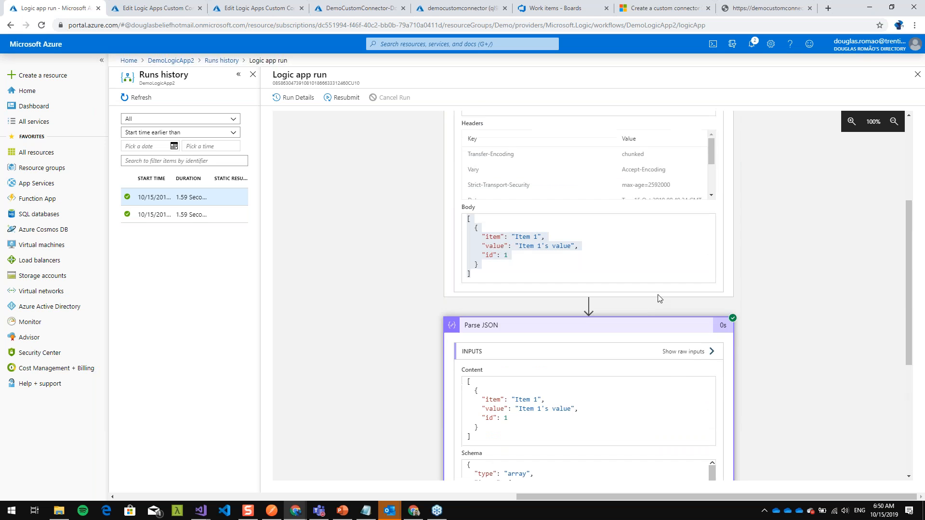
- Shrink the browser window, reopen DemoLogicApp2 in the designer and expand its HTTP request trigger
left_click_drag(830, 11, 621, 39)
left_click(146, 93)
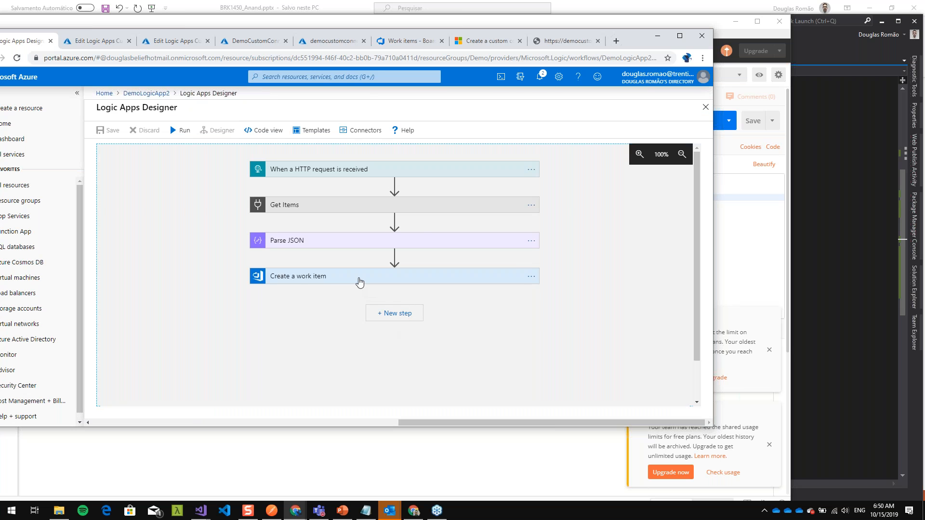
left_click(358, 282)
left_click(376, 171)
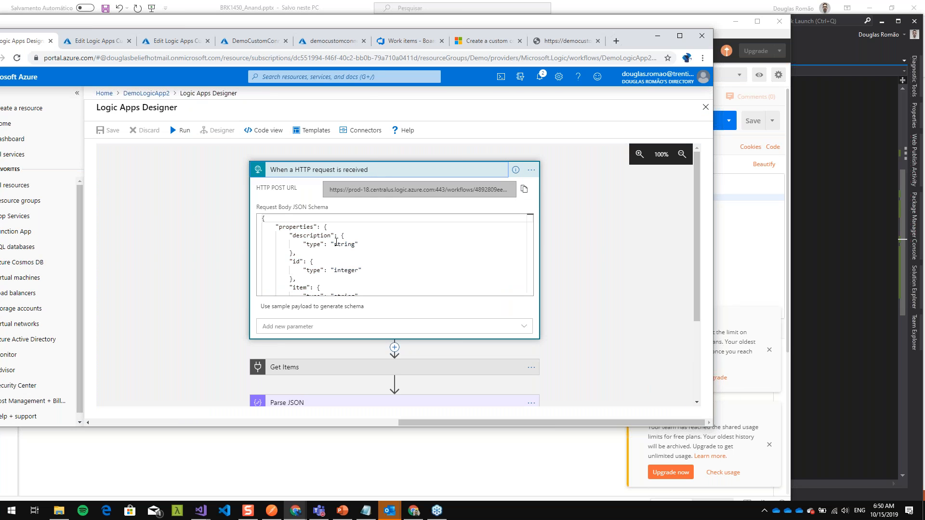
- Delete the description and item properties from the trigger's request body JSON schema, keeping only the integer id
left_click_drag(286, 236, 301, 279)
key("Up")
key("Down")
key("shift+Down")
key("shift+Down")
key("shift+Down")
key("shift+Up")
key("shift+Right")
key("shift+Right")
key("Delete")
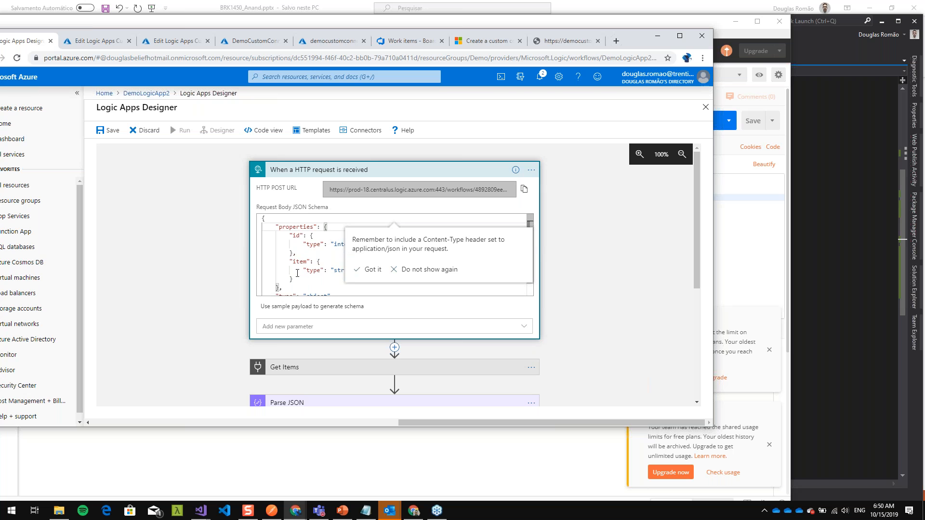
left_click_drag(294, 254, 304, 277)
key("Delete")
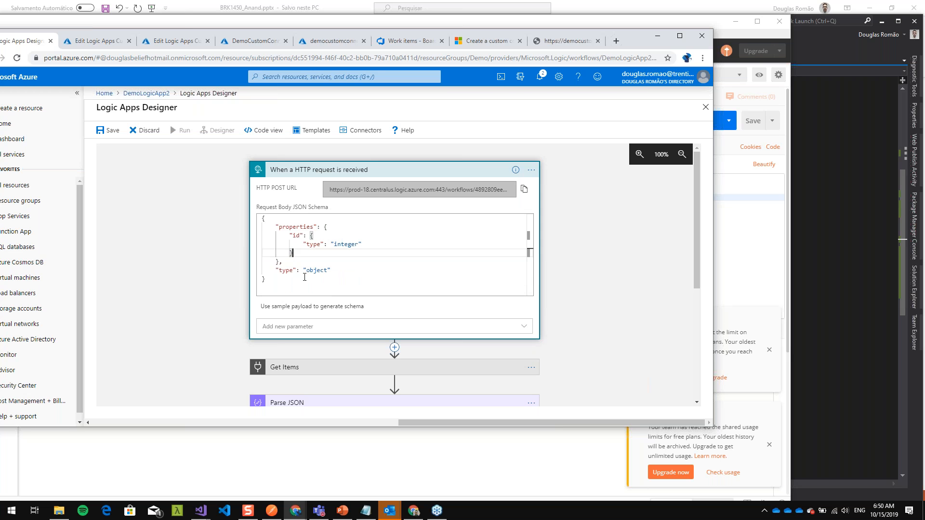
- Fill the Title of the Create a work item action with the item value from Parse JSON
scroll(527, 250, "down", 4)
left_click(375, 313)
left_click(377, 330)
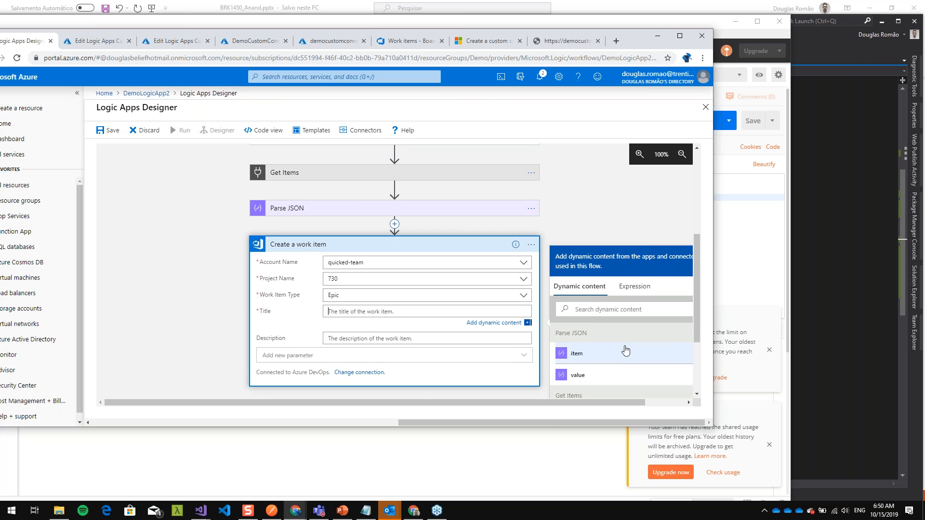
scroll(586, 337, "down", 1)
left_click(577, 306)
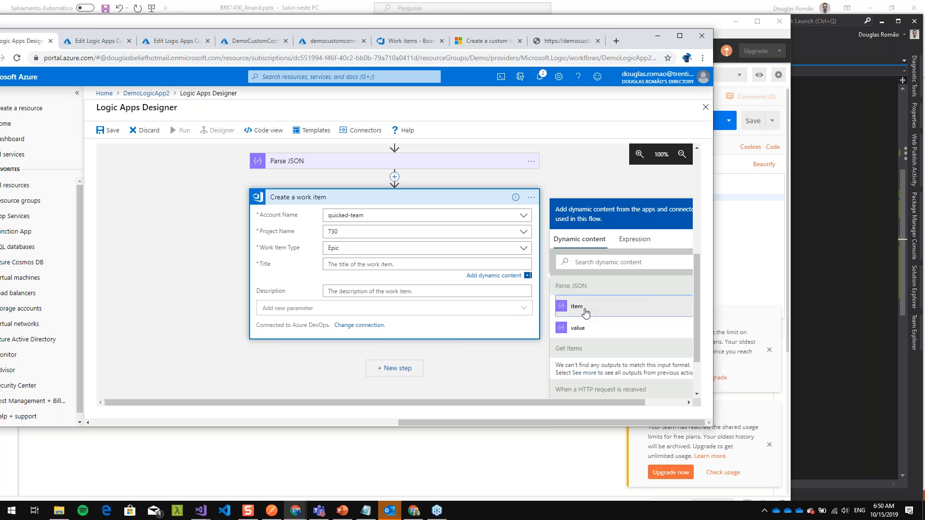
- Examine the demo API's JSON response for item 3 and shift the browser window so the whole response fits in view
left_click(558, 42)
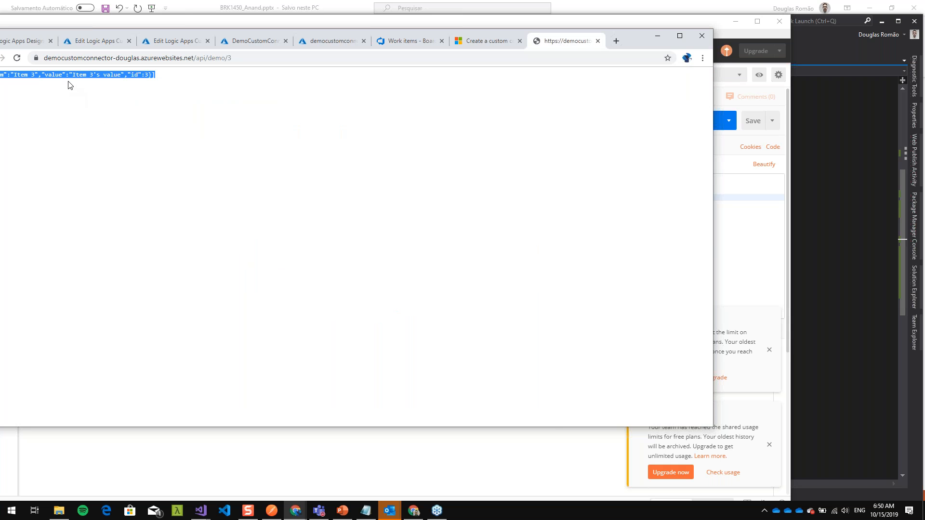
left_click(16, 73)
left_click_drag(257, 33, 387, 35)
left_click_drag(144, 77, 170, 75)
left_click(206, 44)
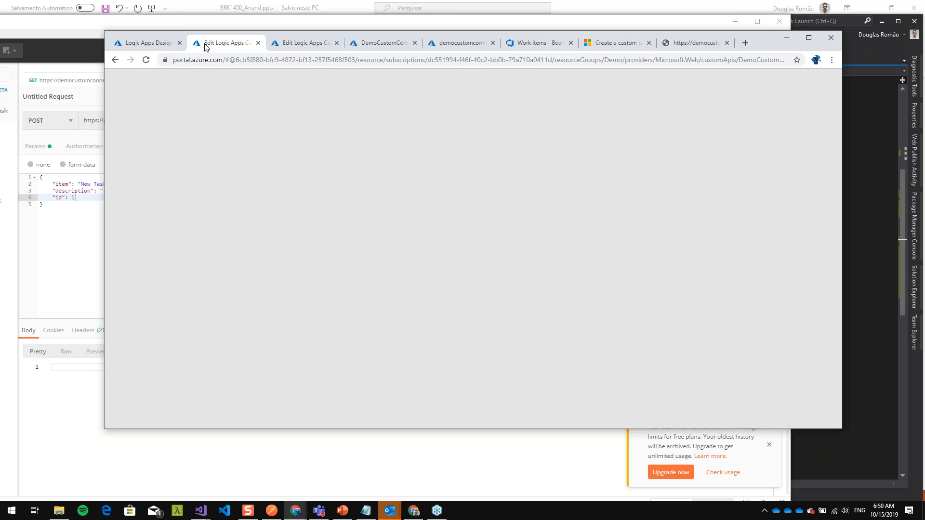
- Save DemoLogicApp2, then switch to Postman and send the POST request with id 1 to its HTTP trigger
left_click(163, 44)
left_click(245, 132)
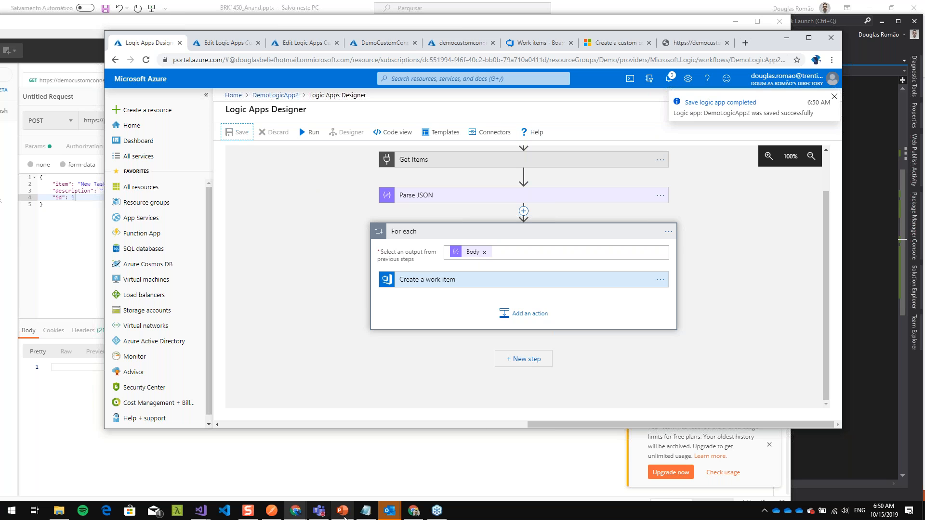
left_click(272, 510)
left_click(704, 121)
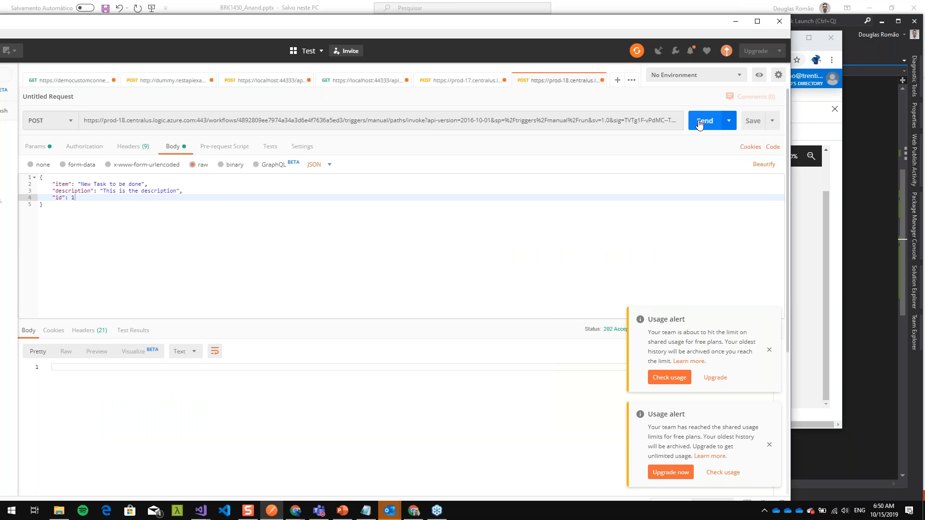
- Return to the maximized Azure portal window, refresh the DemoLogicApp2 overview and open the latest run
key("alt+Tab")
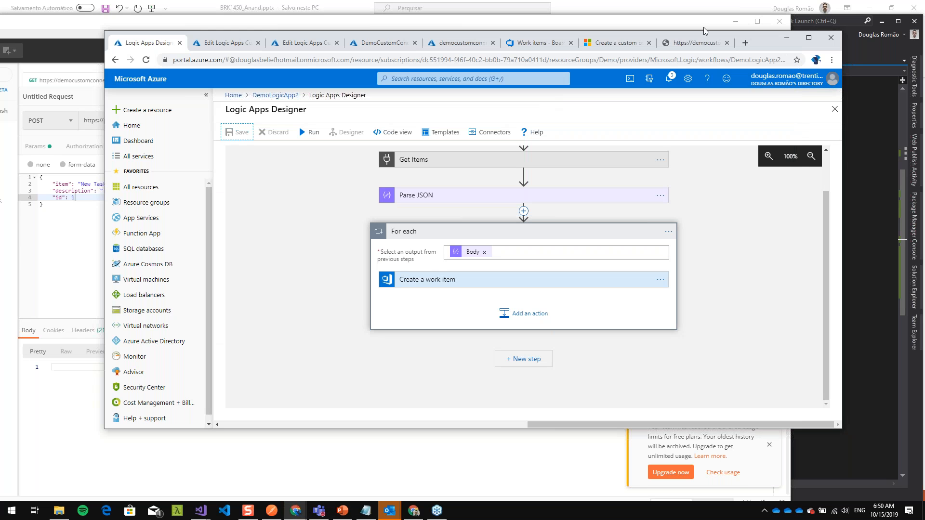
double_click(768, 41)
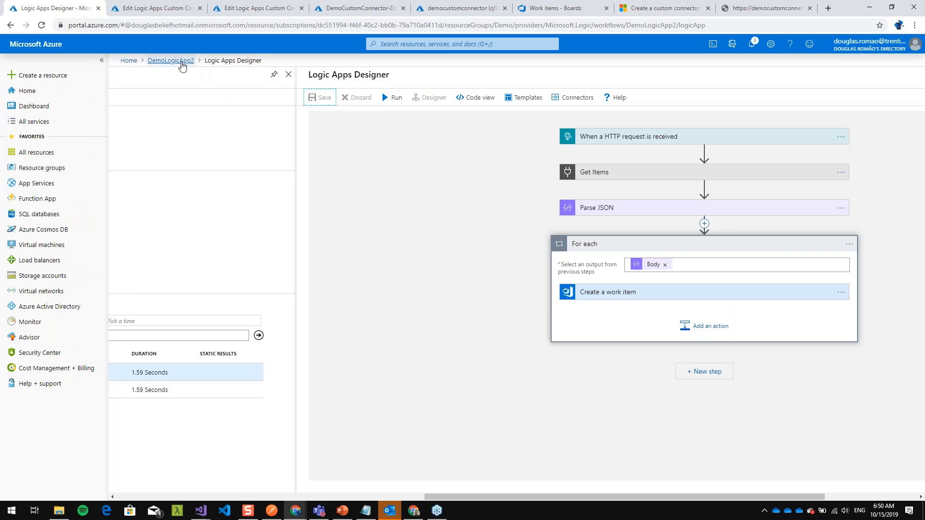
left_click(180, 62)
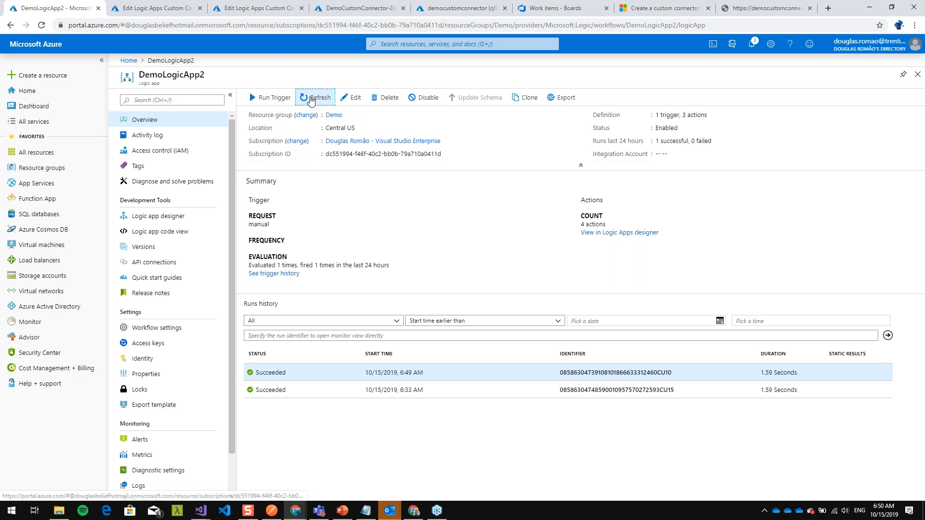
left_click(314, 97)
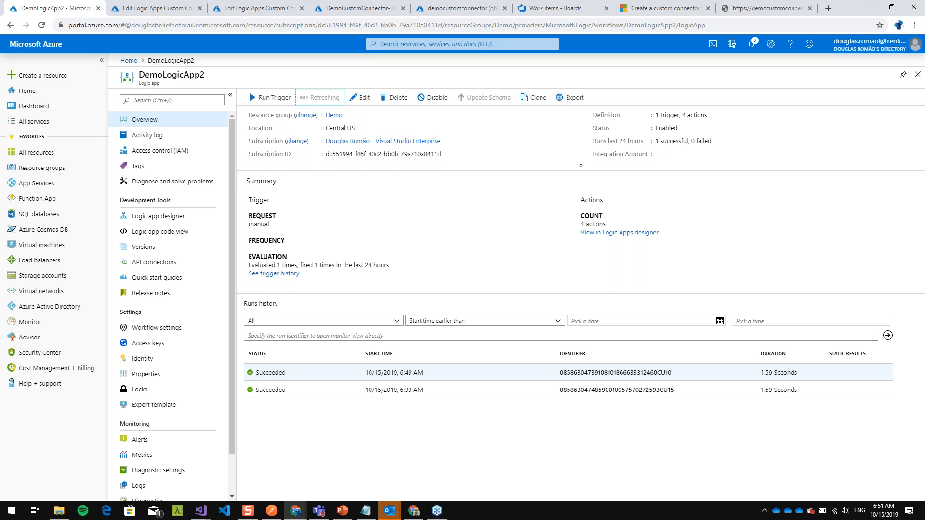
left_click(288, 374)
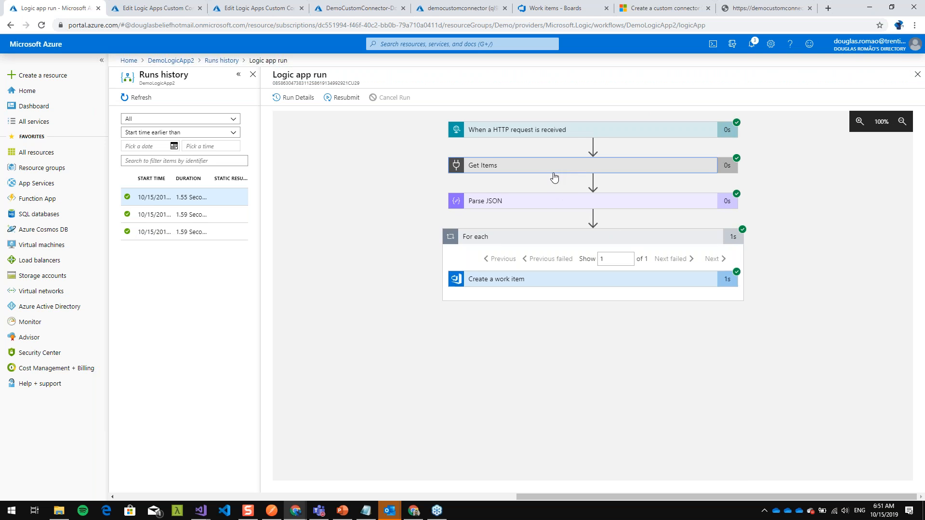
- Compare the run's Get Items output body with the title passed to Create a work item
left_click(557, 167)
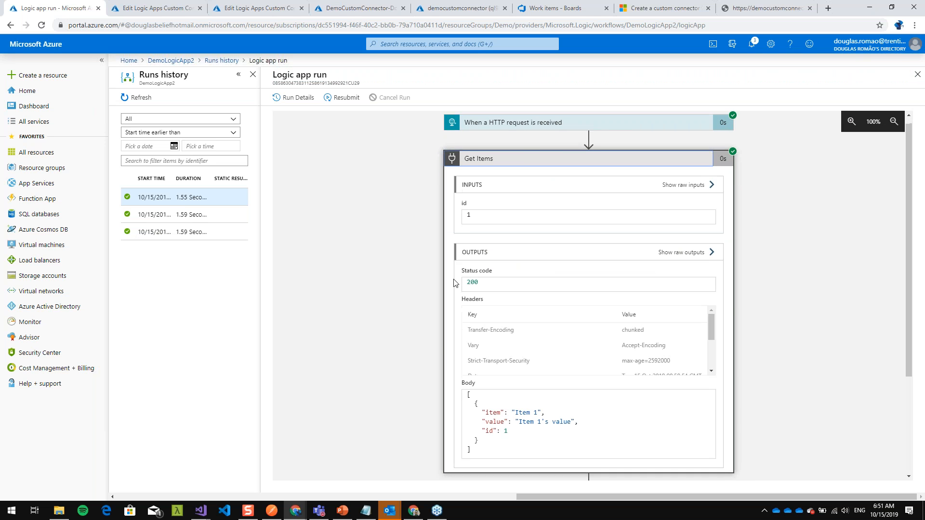
scroll(463, 229, "down", 3)
left_click_drag(482, 275, 578, 275)
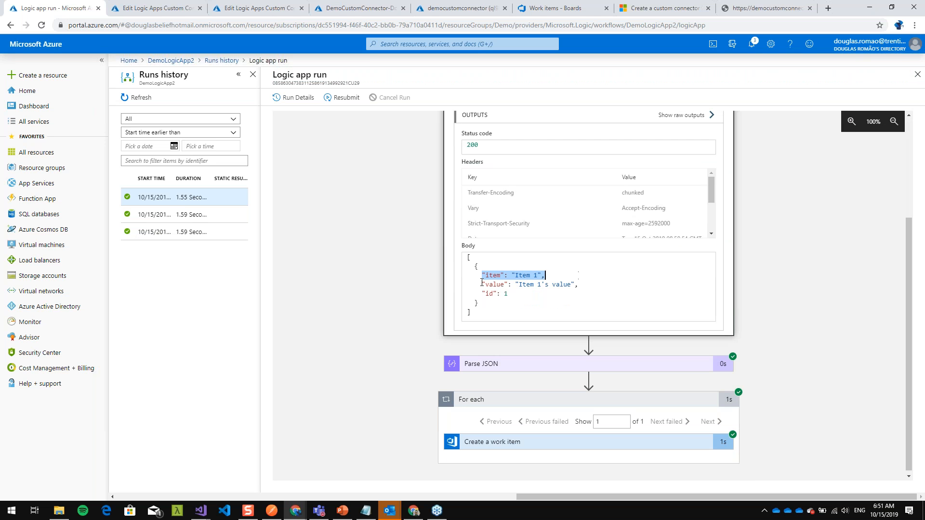
scroll(484, 282, "down", 1)
left_click(519, 442)
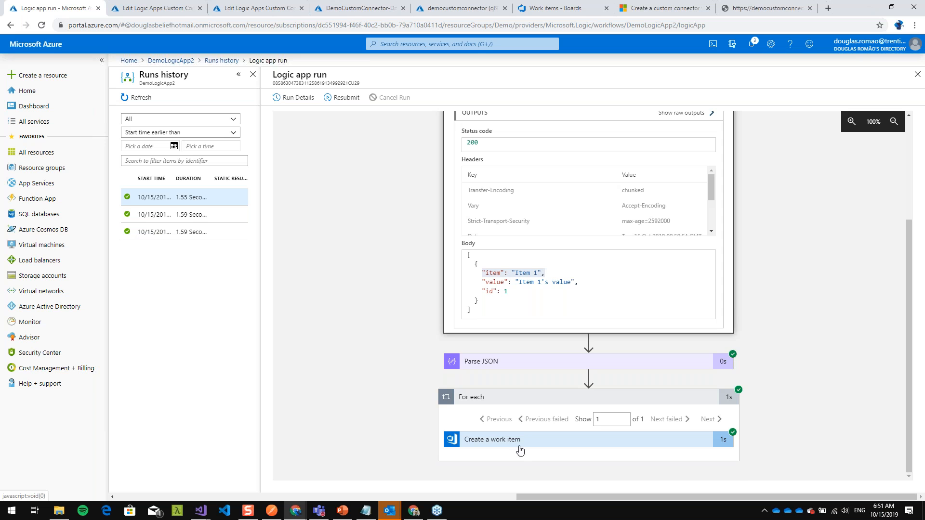
scroll(519, 442, "down", 5)
left_click_drag(467, 341, 490, 341)
scroll(495, 261, "up", 4)
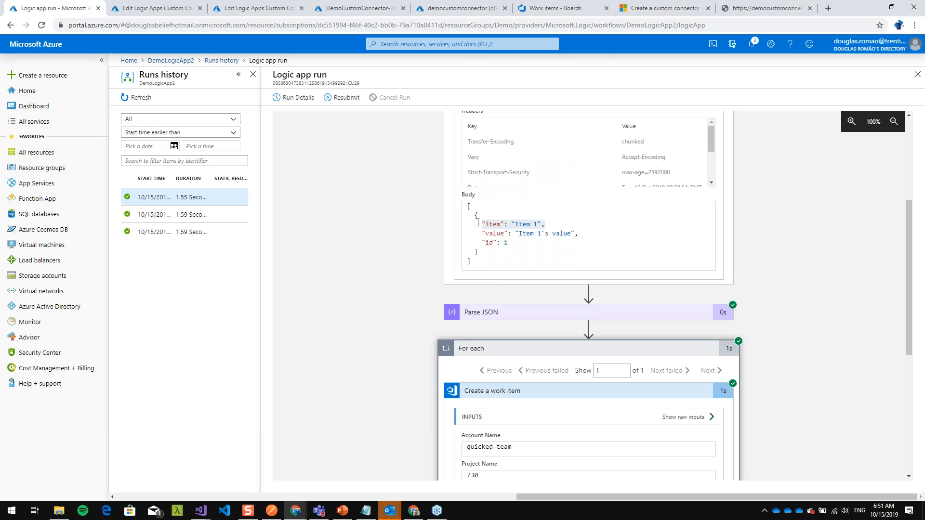
left_click_drag(467, 206, 492, 263)
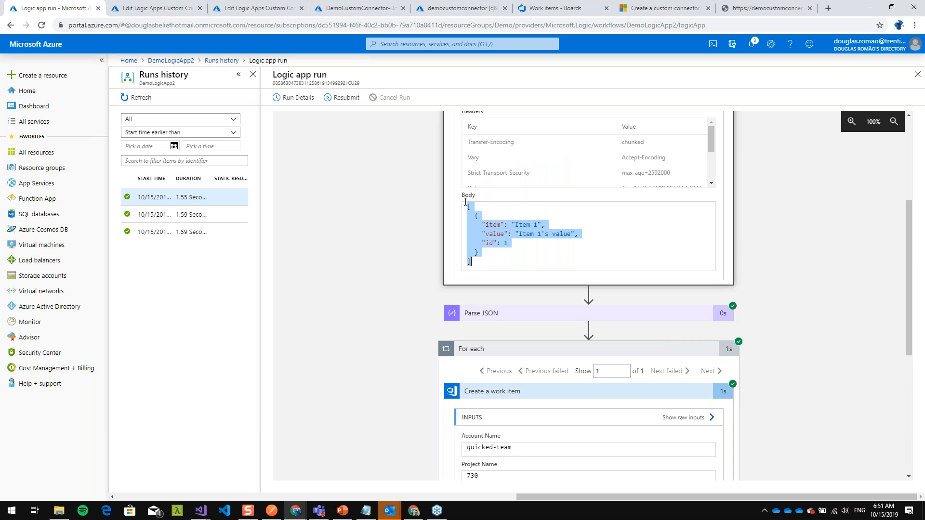
scroll(517, 239, "up", 2)
- Reload the Work items list in Azure DevOps to check for the new work item, then return to the run
left_click(538, 10)
left_click(42, 25)
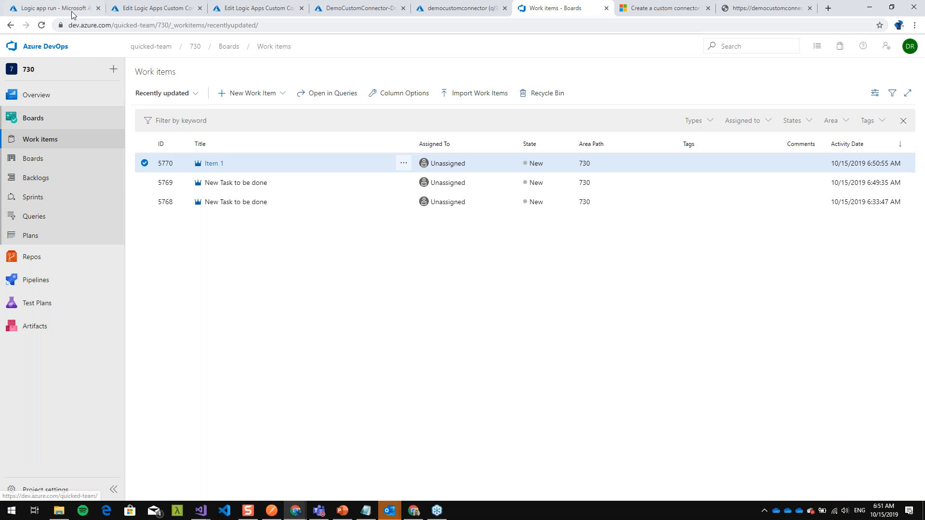
left_click(53, 8)
- Review the Get Items id input and the item, value and id properties in its output body
scroll(453, 172, "up", 2)
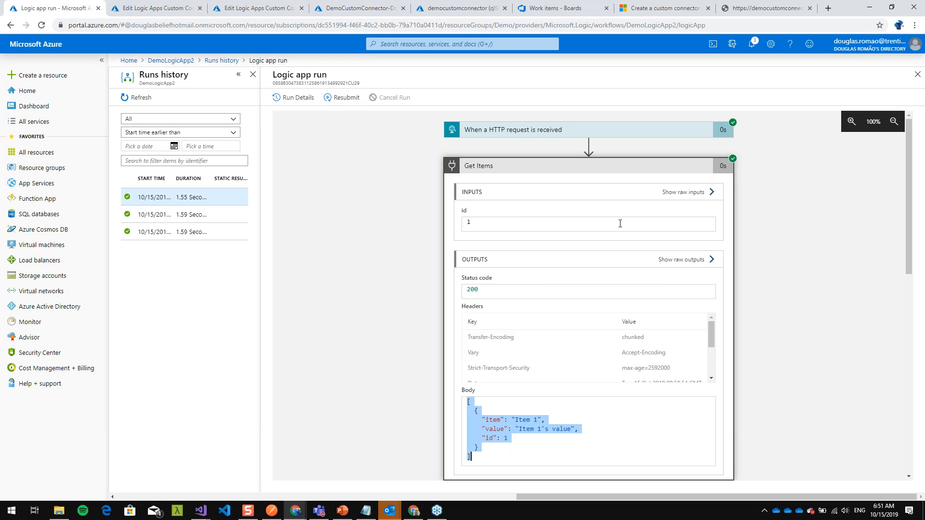
scroll(476, 308, "down", 3)
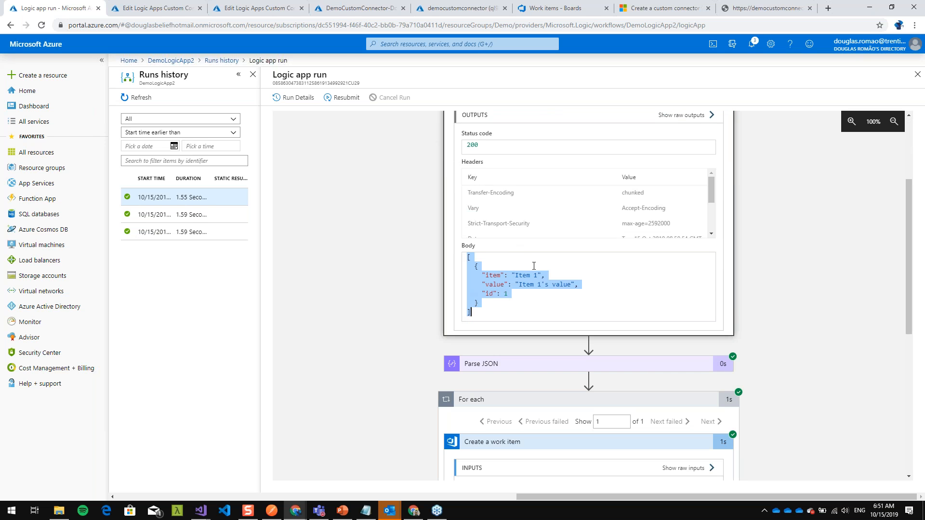
scroll(522, 286, "up", 3)
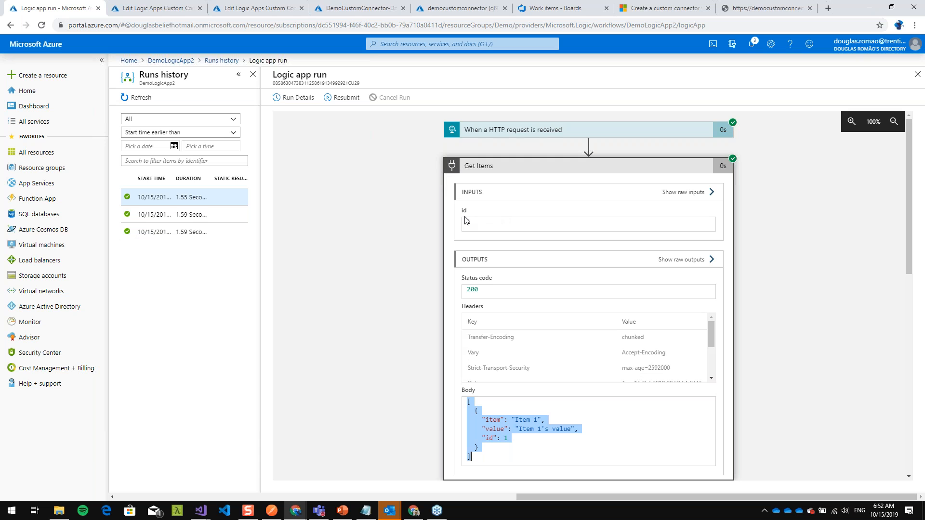
scroll(454, 331, "down", 1)
scroll(454, 331, "down", 2)
left_click(485, 333)
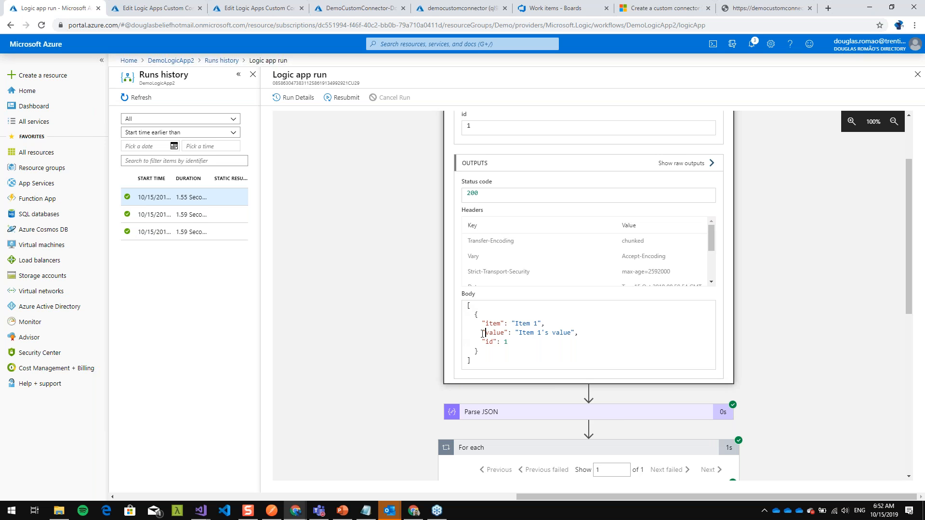
scroll(485, 335, "up", 2)
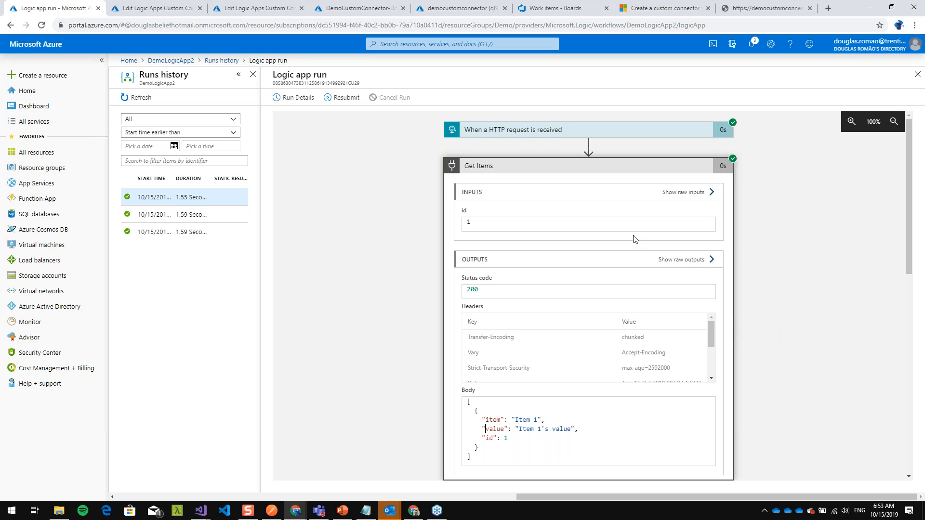
- Collapse the run's Get Items and For each details and expand the HTTP request trigger to inspect its schema and output
left_click(572, 168)
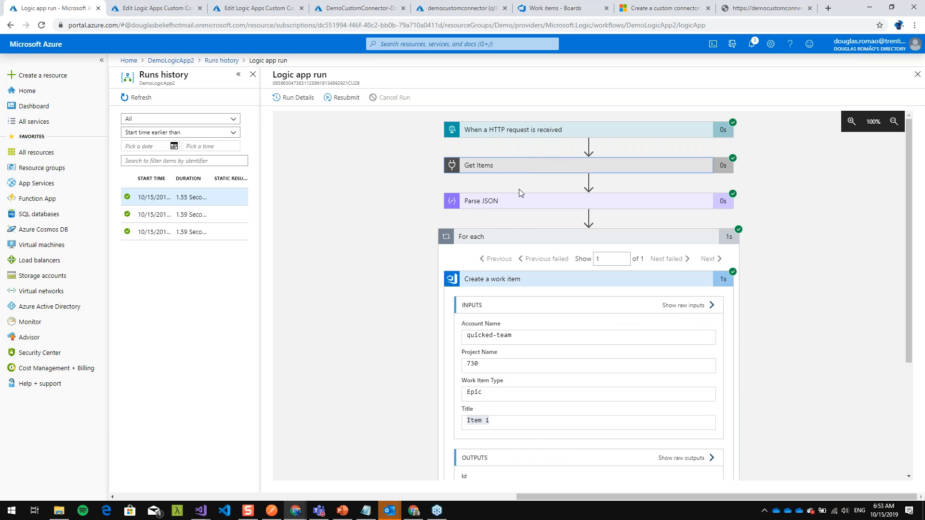
left_click(501, 236)
left_click(474, 130)
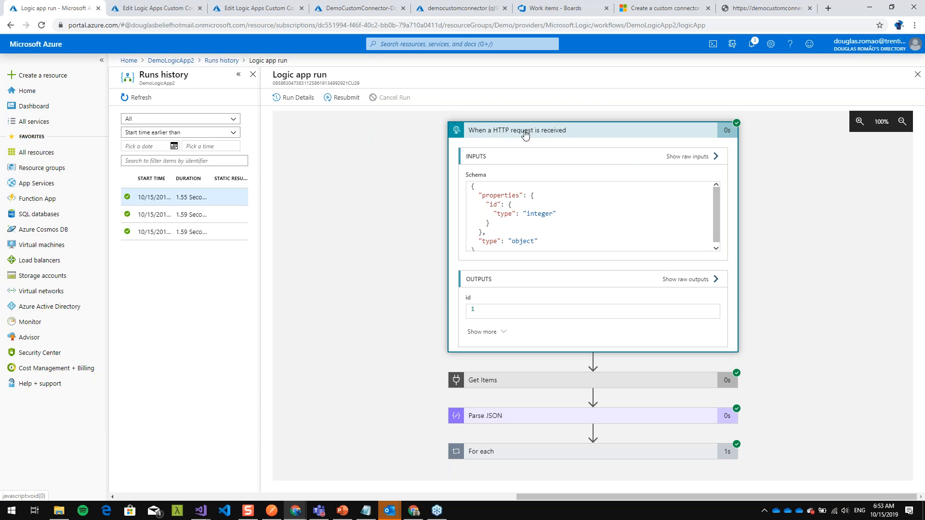
- Switch to Postman to inspect the logic app's trigger URL in the POST request, then return to the run
left_click(272, 510)
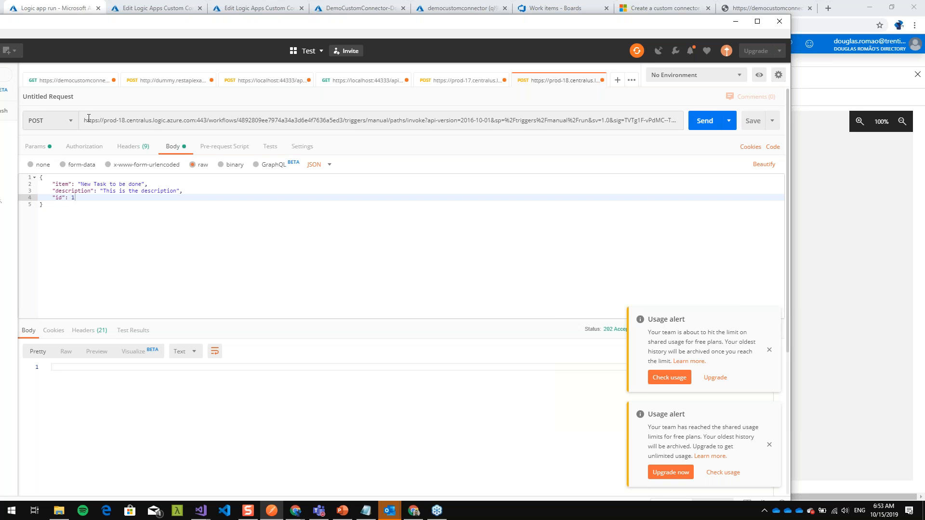
left_click_drag(85, 119, 479, 112)
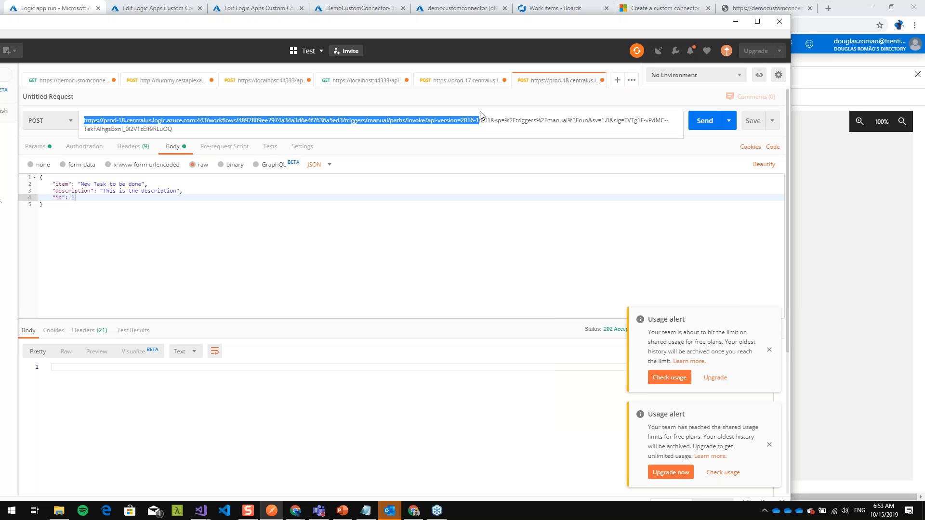
key("alt+Tab")
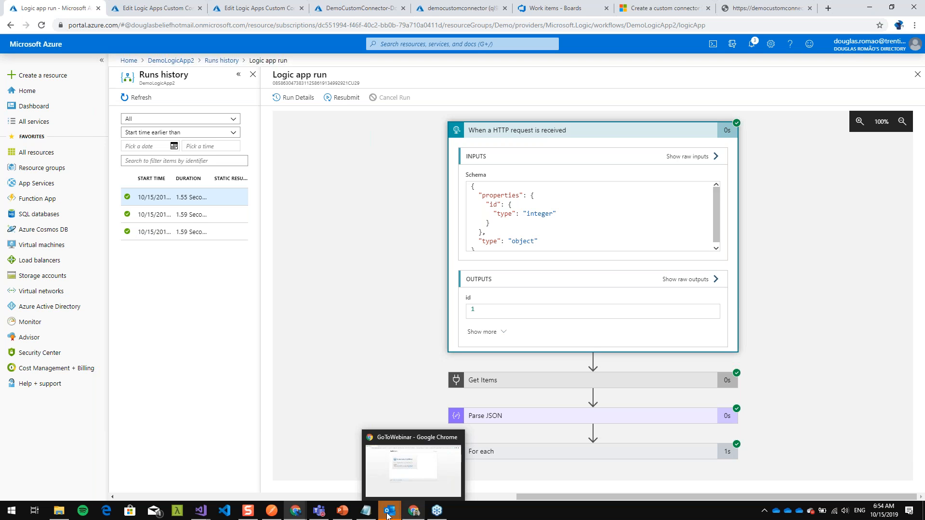
- Examine the per-execution prices for Actions, Standard Connector and Enterprise Connector on the Logic Apps pricing page, then return to the run
mouse_move(295, 510)
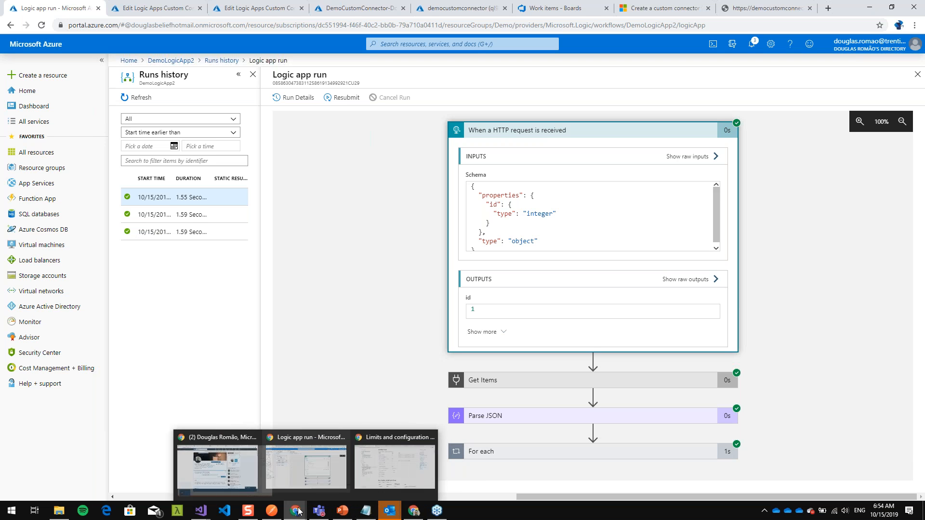
left_click(391, 469)
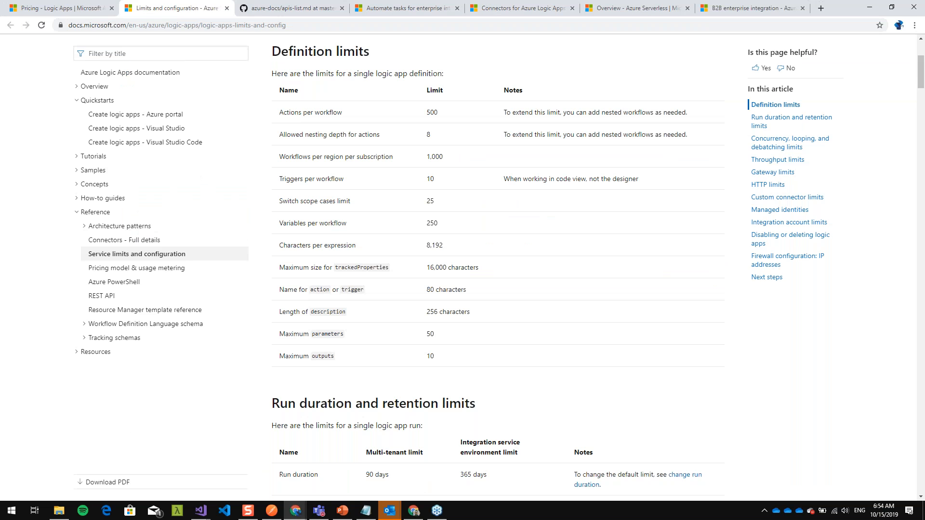
left_click(98, 10)
scroll(437, 236, "up", 8)
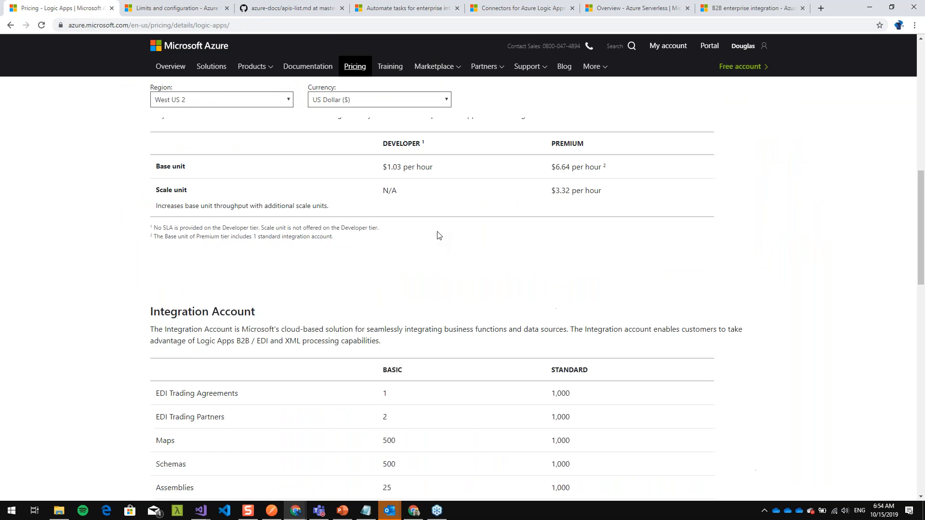
scroll(438, 236, "up", 10)
scroll(434, 342, "down", 2)
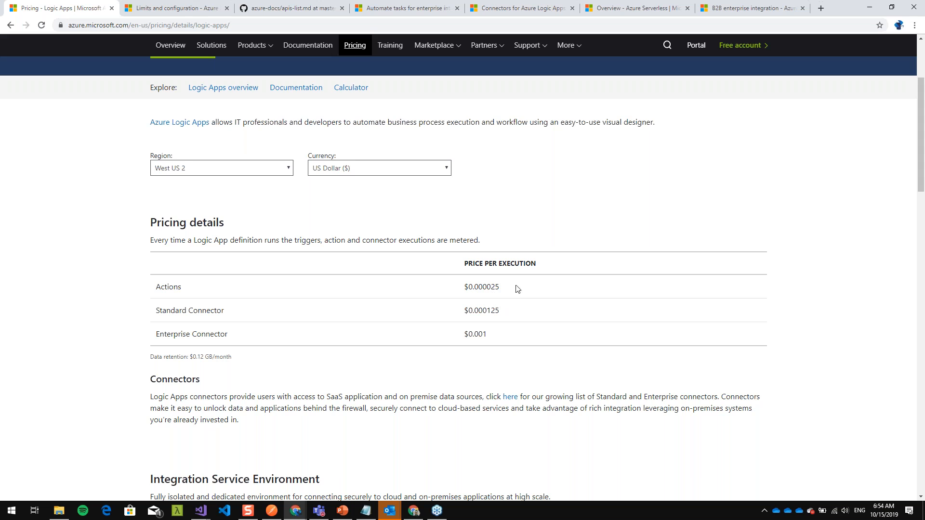
left_click_drag(517, 288, 427, 287)
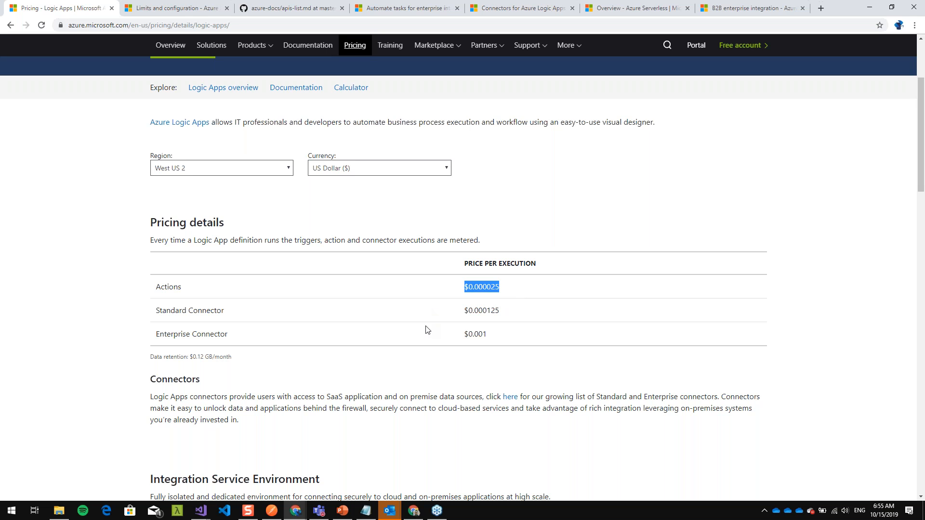
left_click_drag(506, 313, 447, 312)
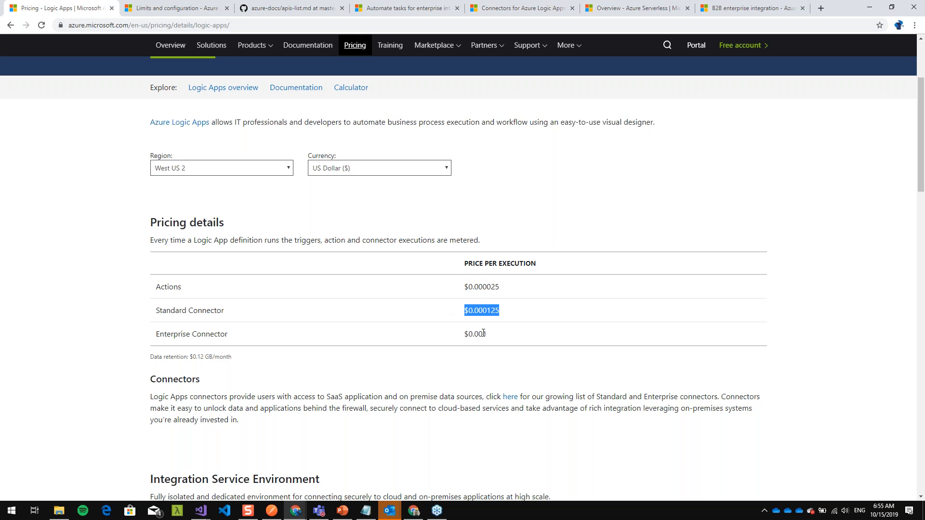
left_click_drag(502, 337, 399, 332)
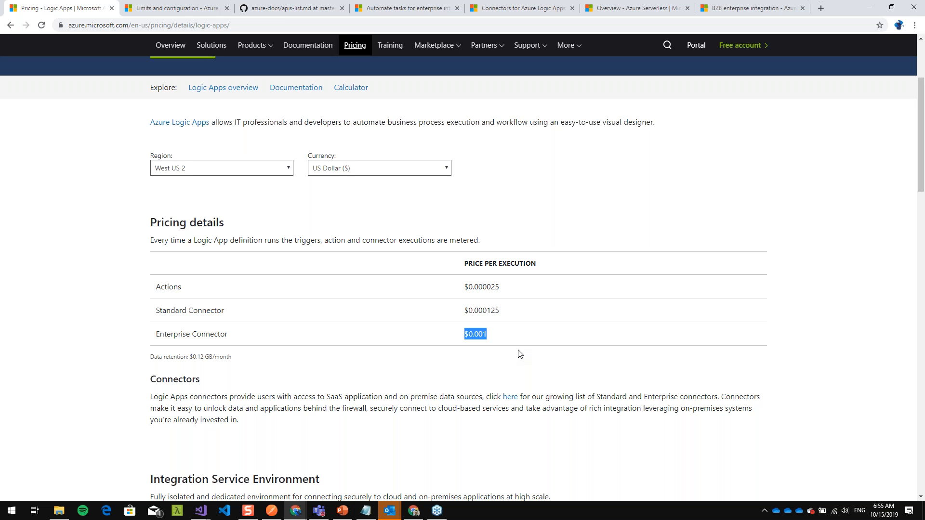
key("alt+Tab")
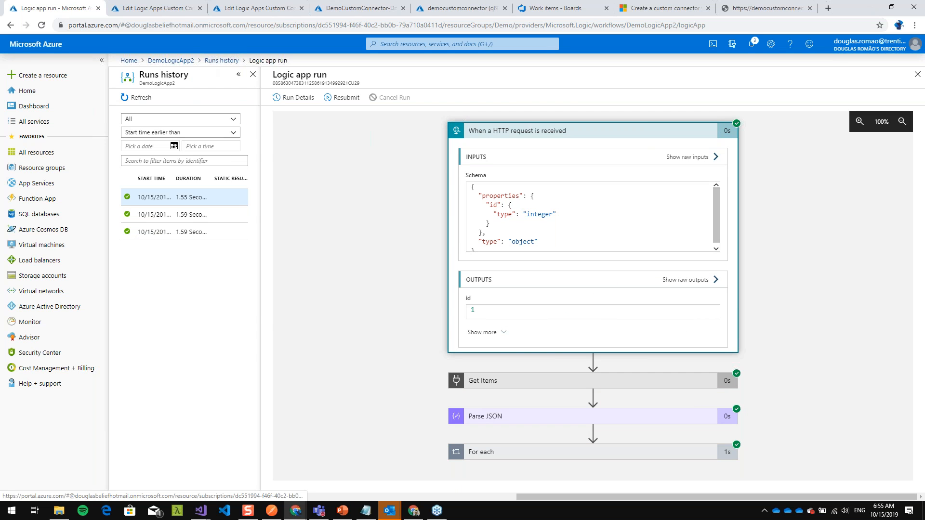
- Open DemoLogicApp2 in the designer and expand Parse JSON, For each and its nested Create a work item action
left_click(171, 60)
left_click(350, 98)
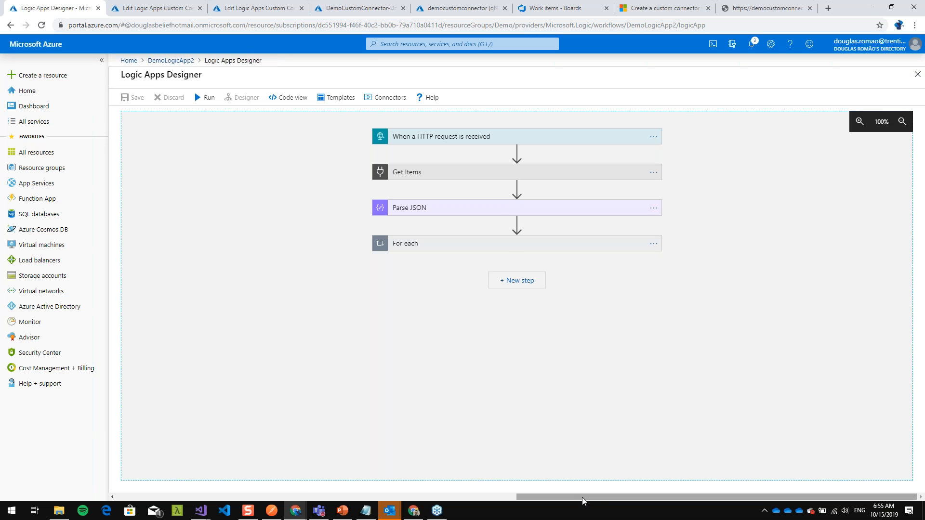
left_click(481, 210)
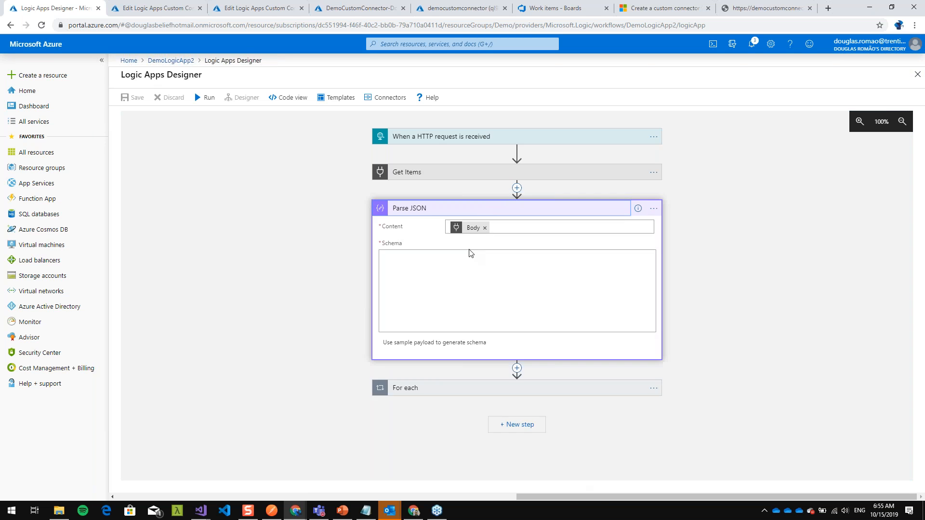
left_click(487, 389)
left_click(471, 387)
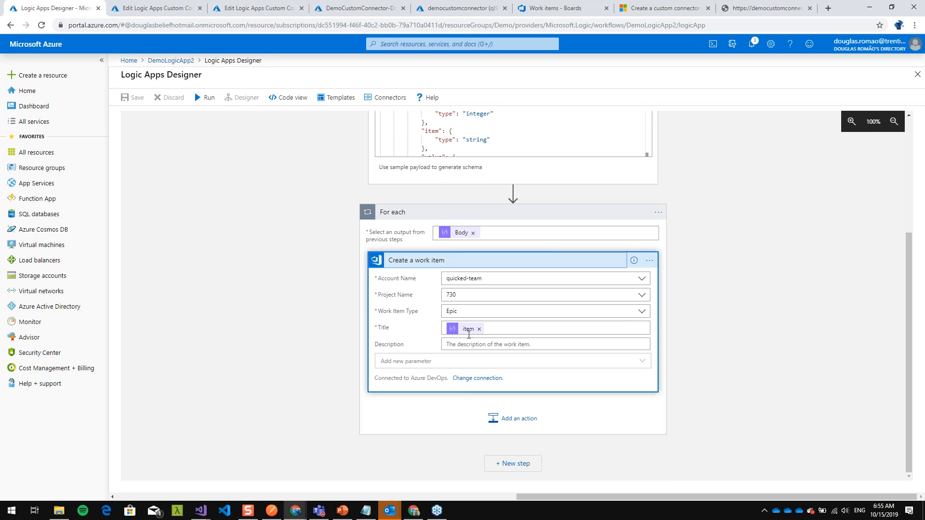
- Remove the item token from the Title of the Create a work item action
left_click(478, 329)
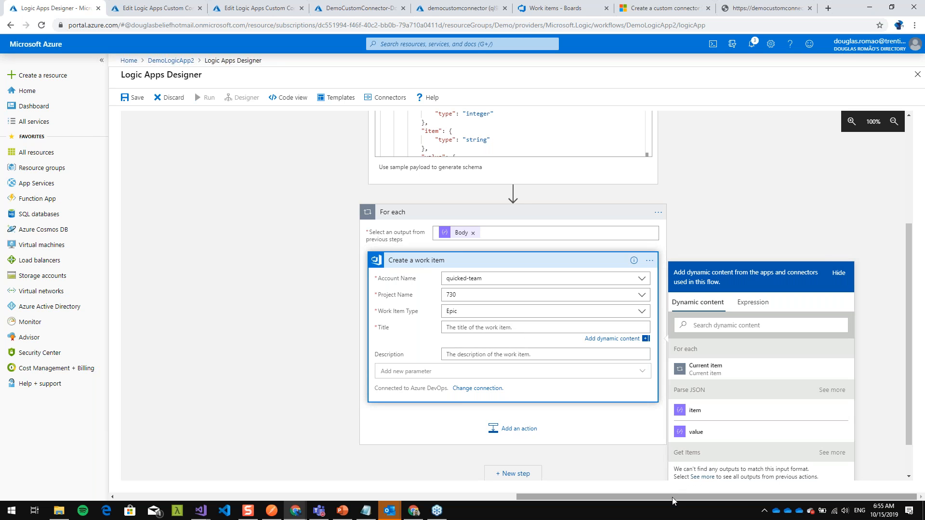
scroll(474, 165, "up", 1)
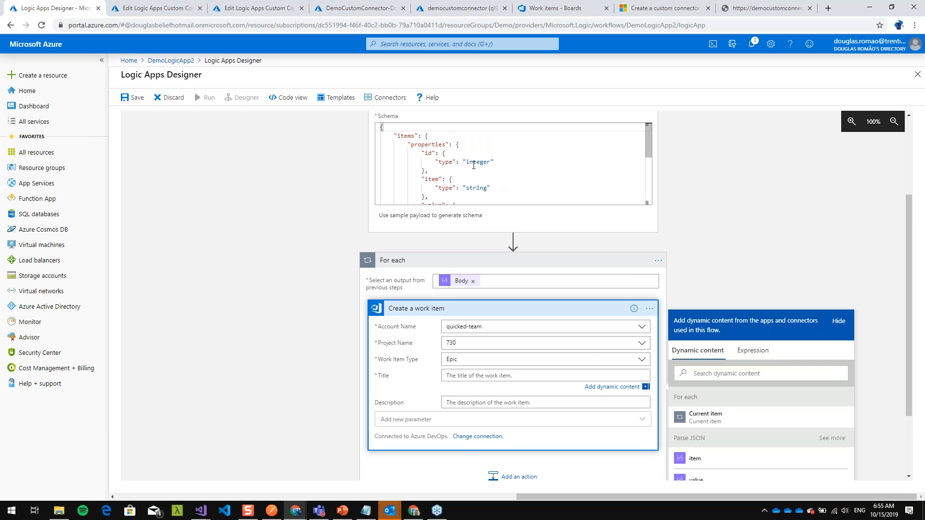
scroll(578, 337, "down", 2)
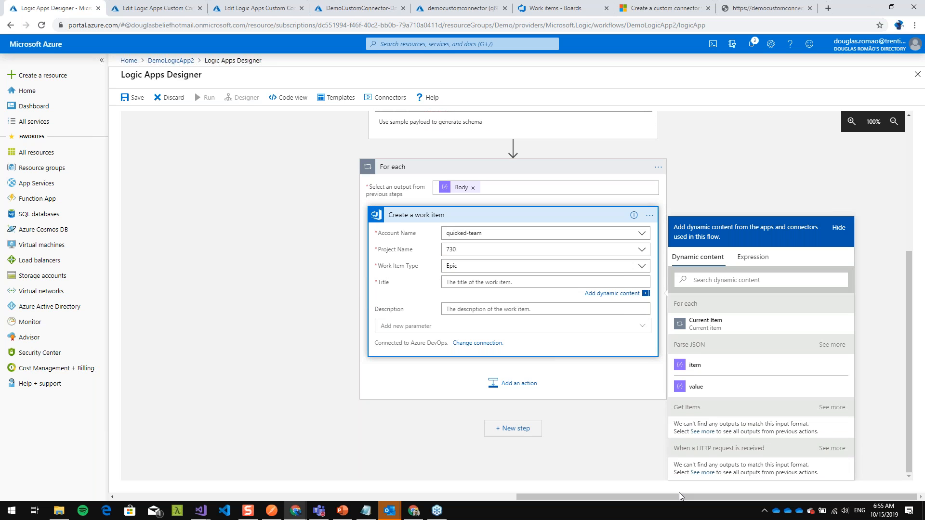
- Shrink the browser window and reveal the hidden HTTP request trigger and Get Items outputs available as dynamic content for the Title
left_click(888, 11)
left_click_drag(568, 33, 459, 20)
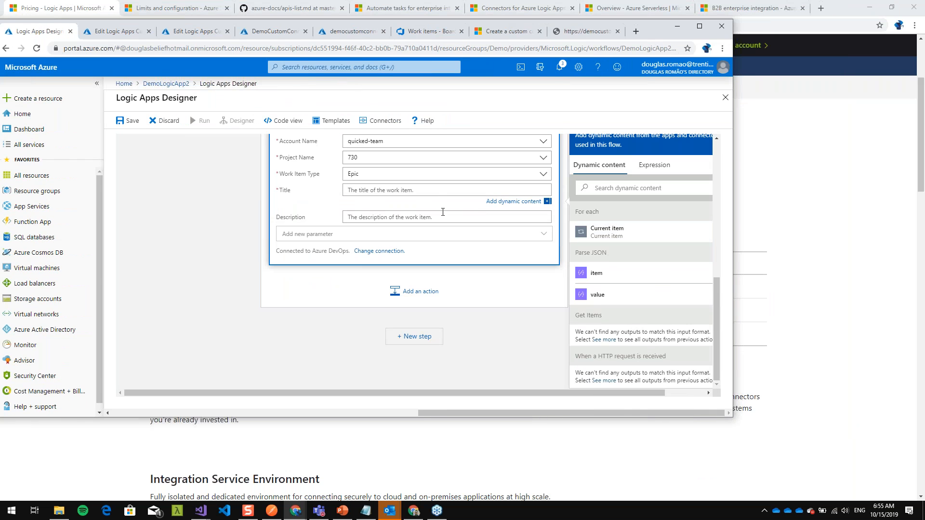
left_click_drag(635, 392, 675, 392)
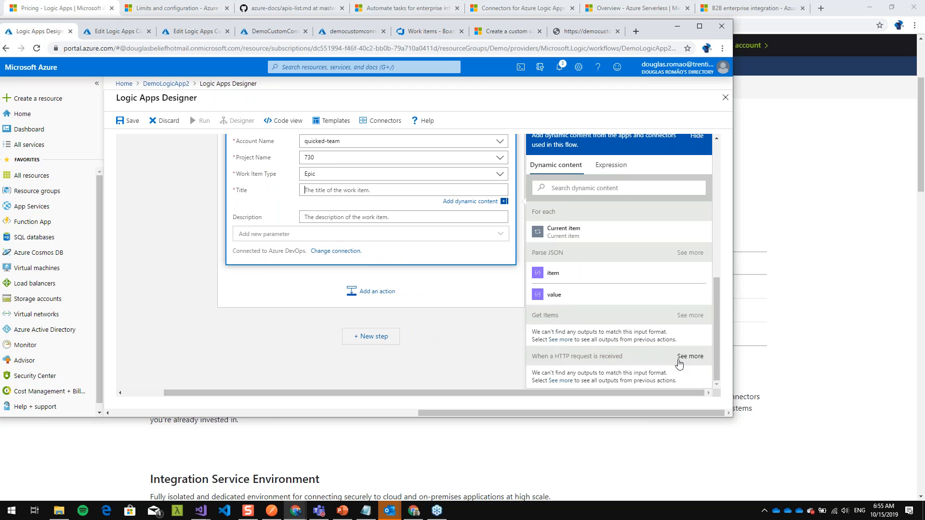
left_click(691, 360)
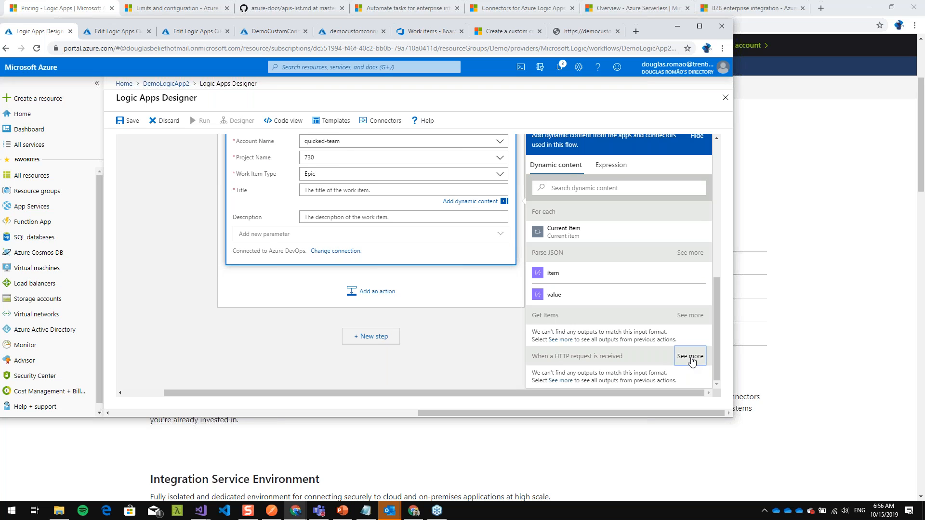
left_click(685, 319)
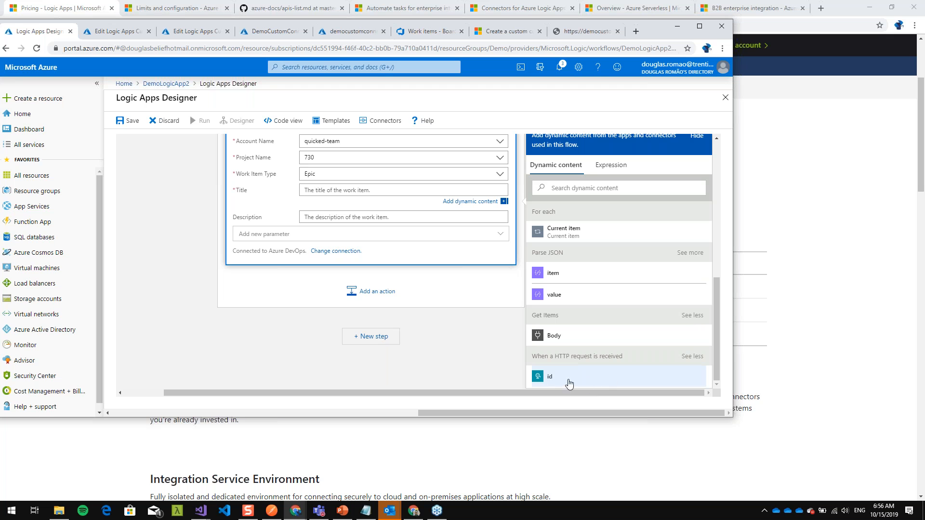
- Try the Parse JSON id output as the work item's Title, and remove it again
left_click(689, 252)
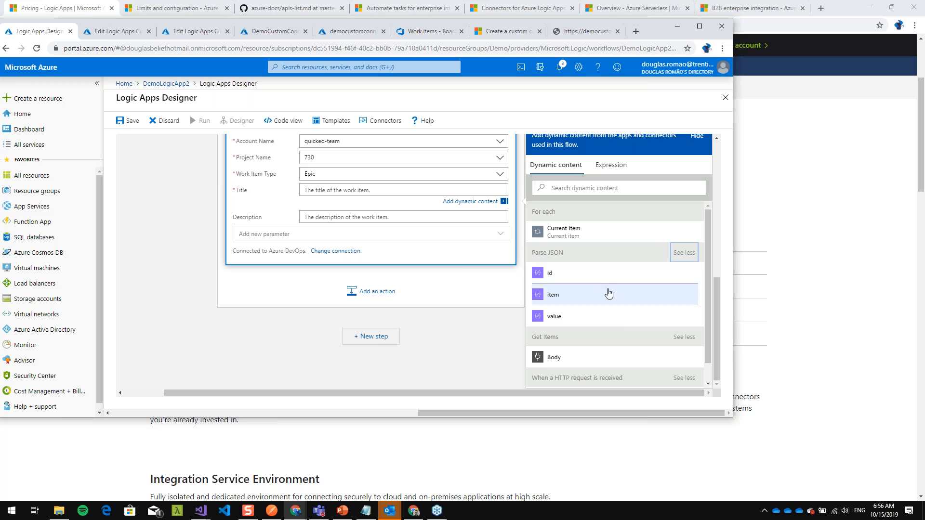
left_click(583, 274)
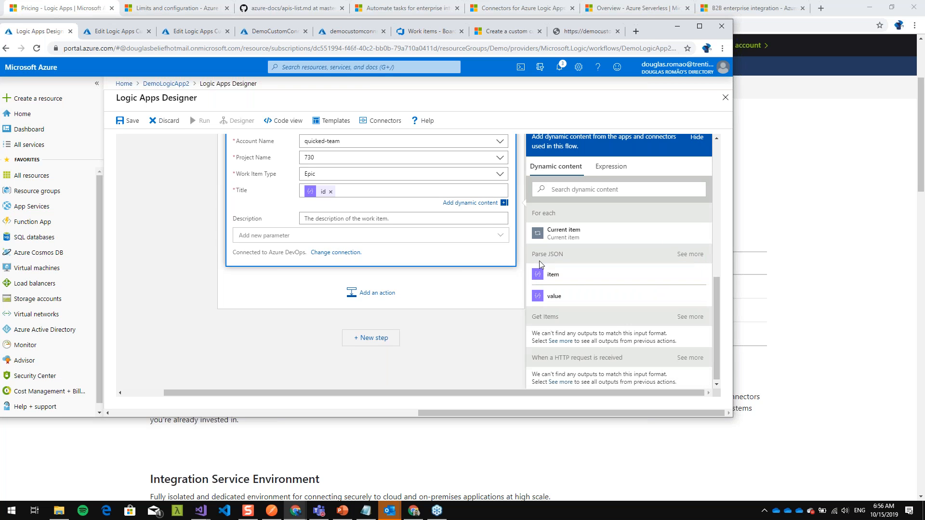
left_click(330, 191)
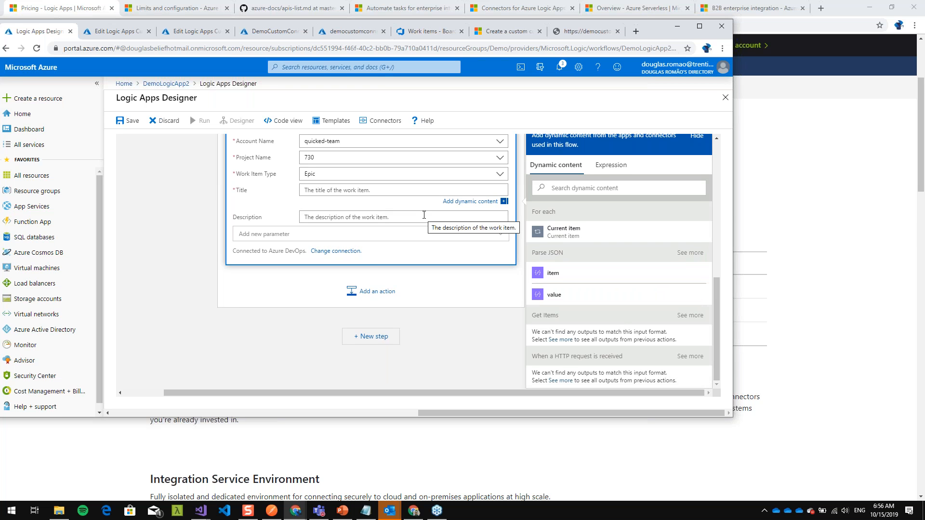